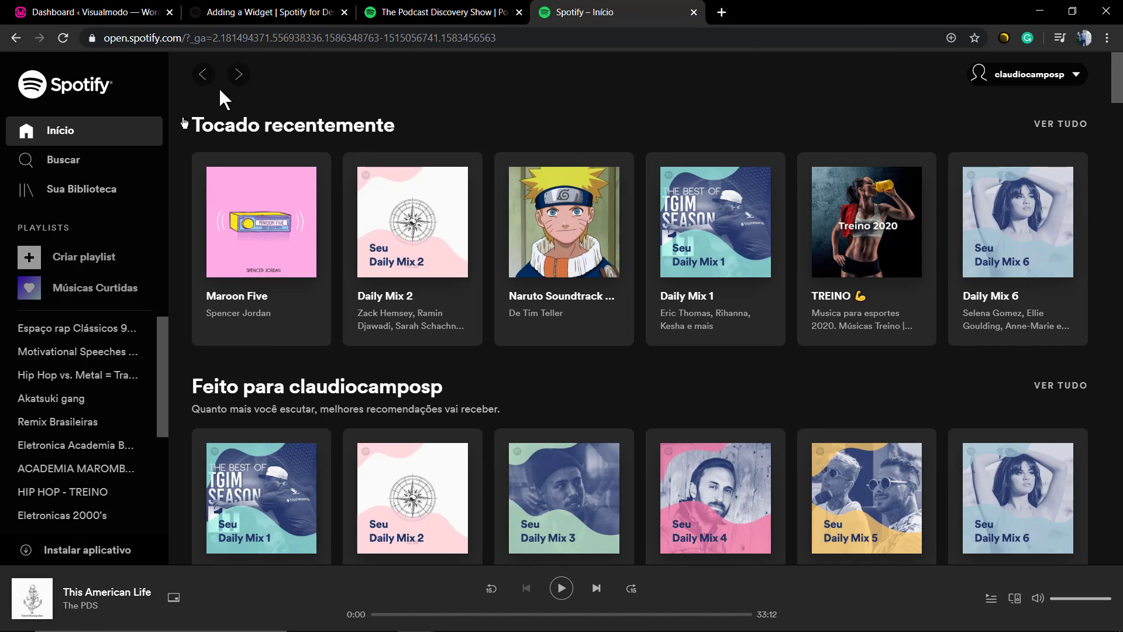
Step: Search 'this ameri', go to The Podcast Discovery Show, and copy the 10ish Podcast episode link
left_click(69, 170)
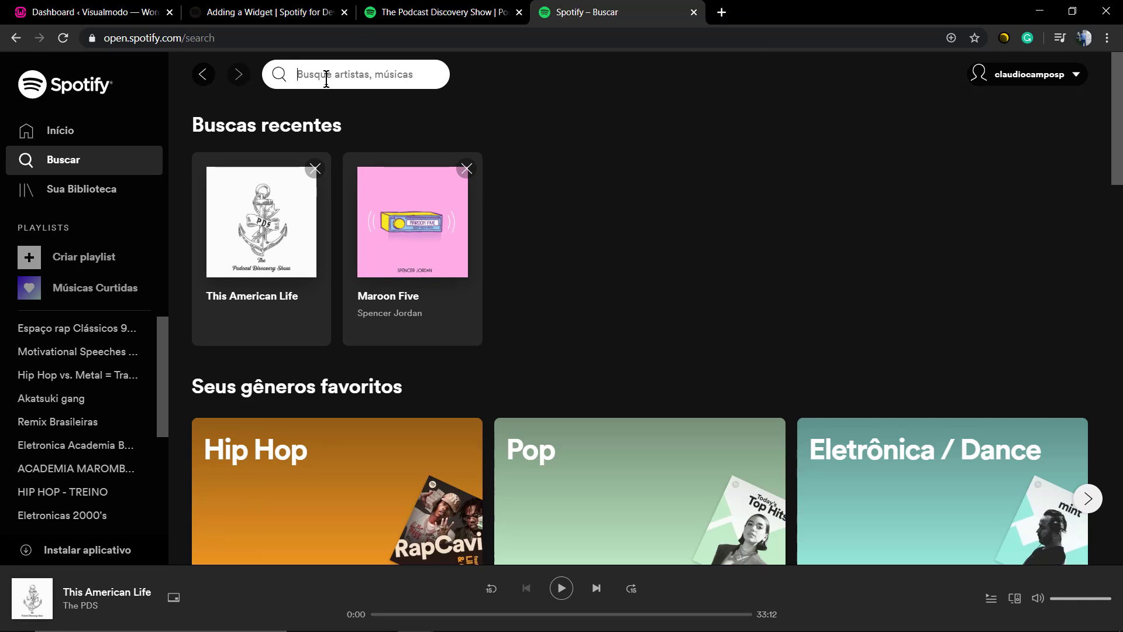
type("this")
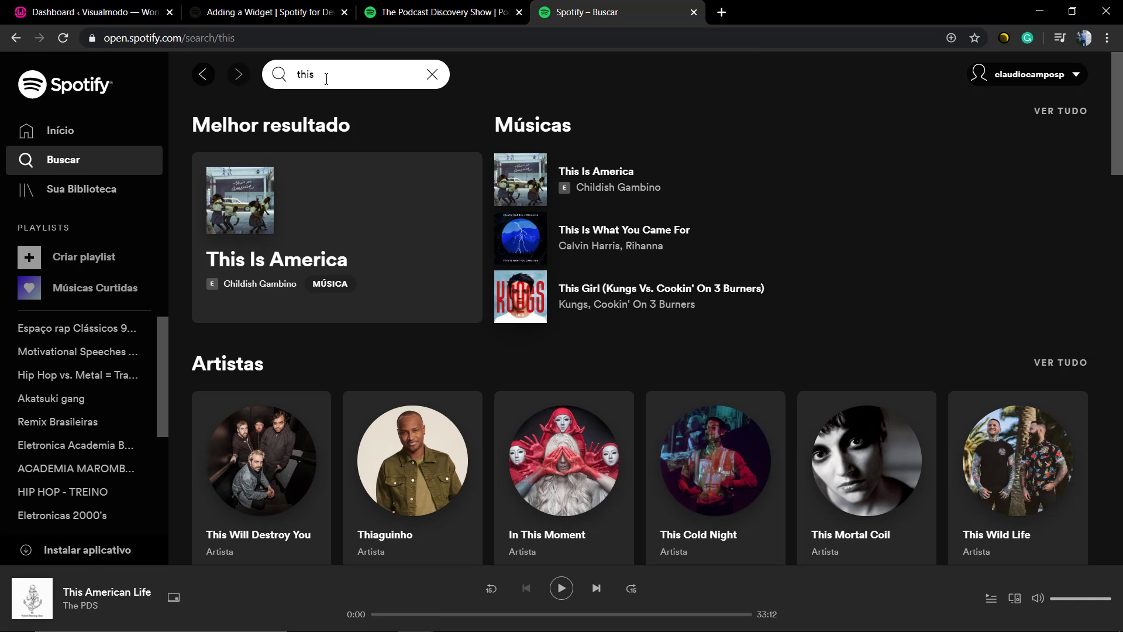
type(" ameri")
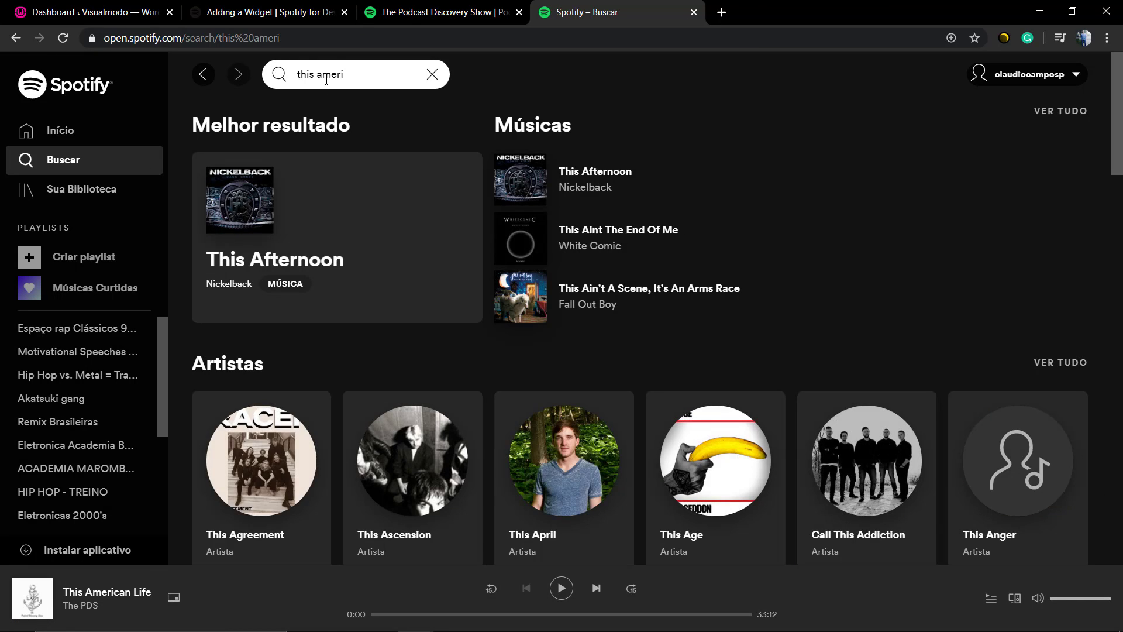
left_click(296, 268)
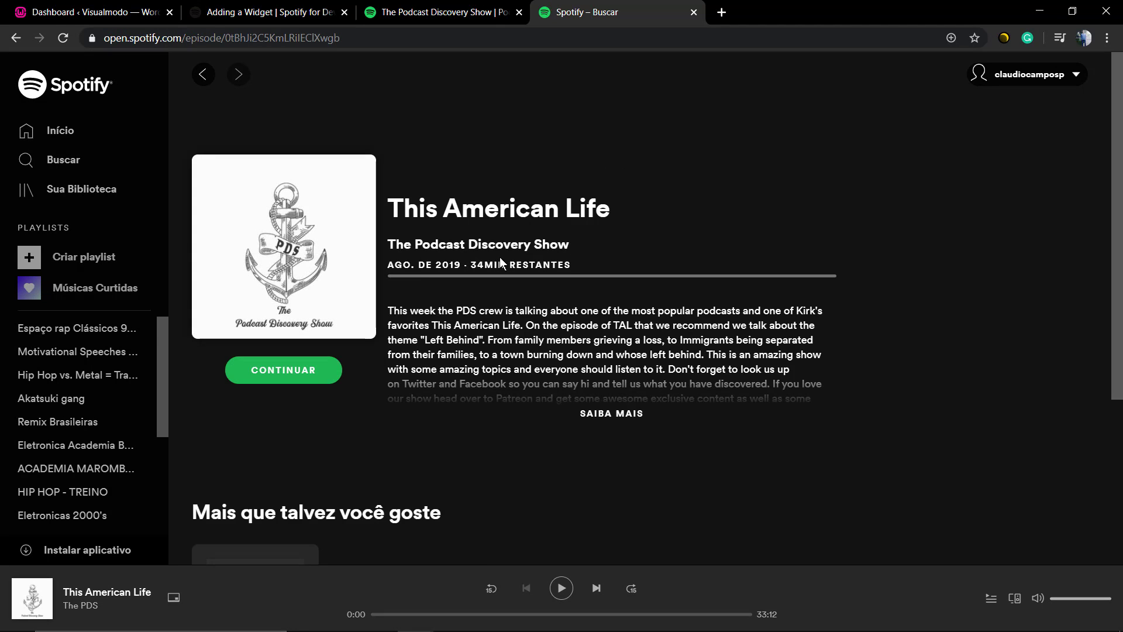
left_click(500, 250)
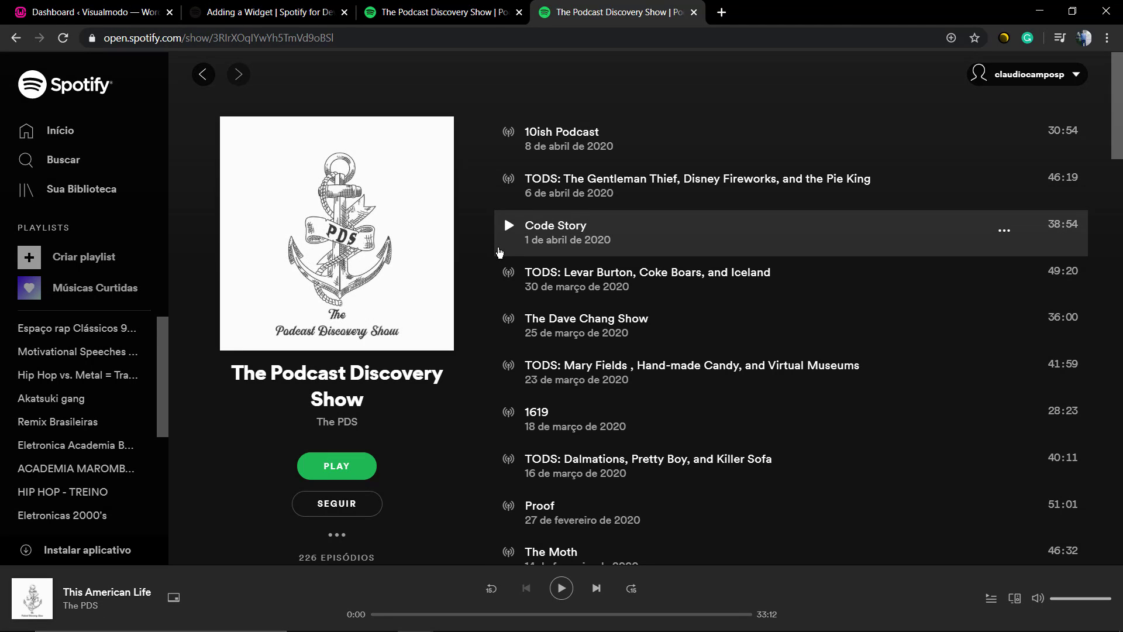
middle_click(515, 15)
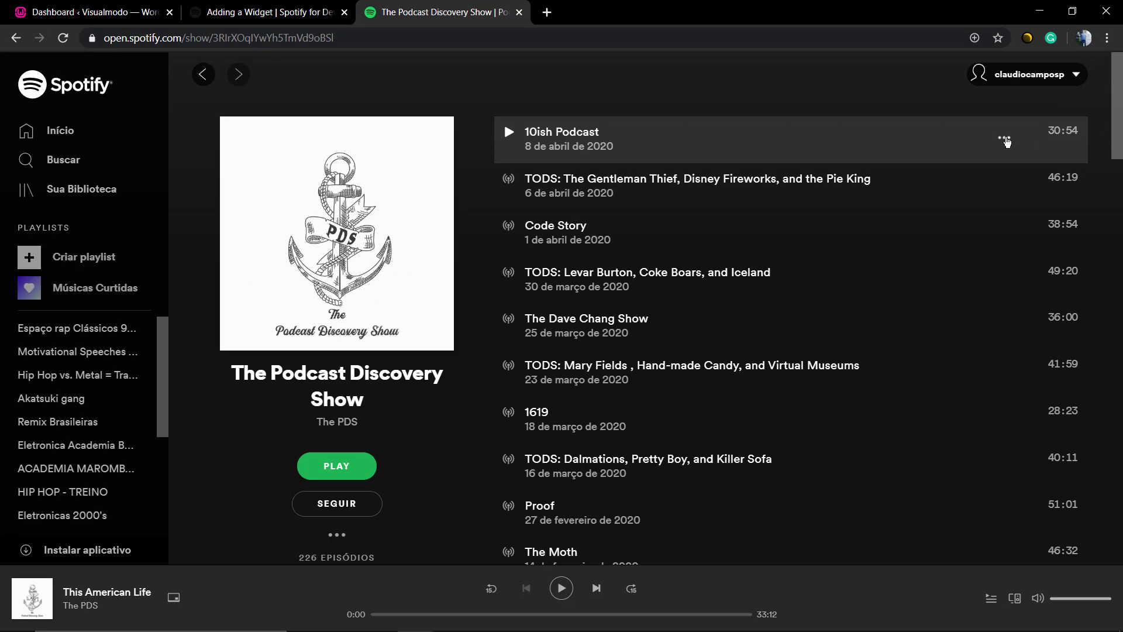
left_click(1003, 140)
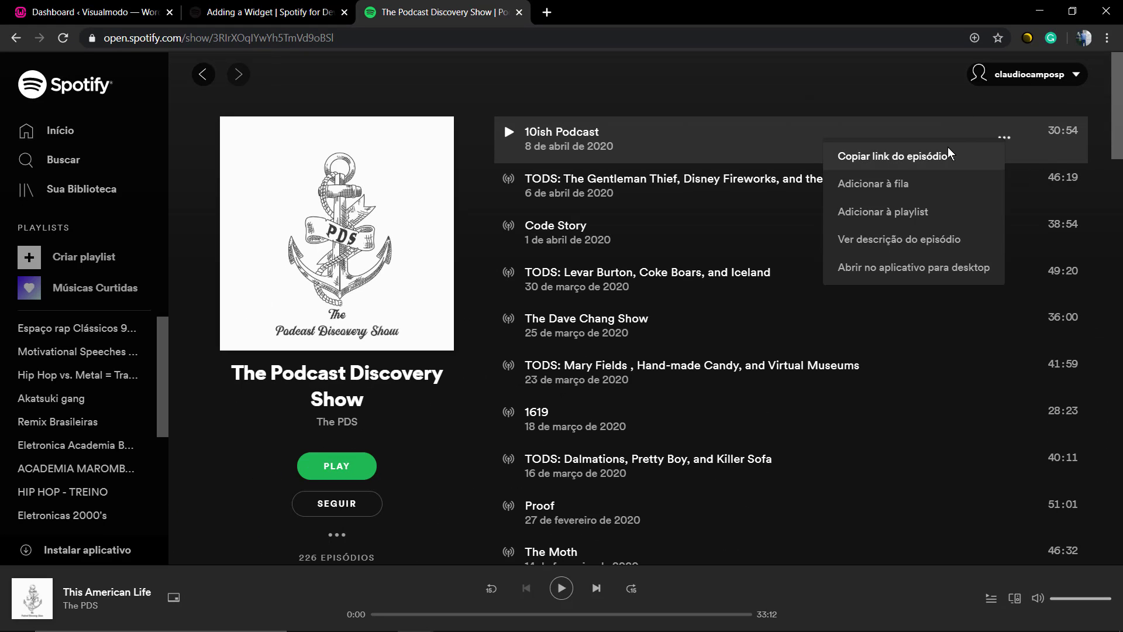
left_click(934, 157)
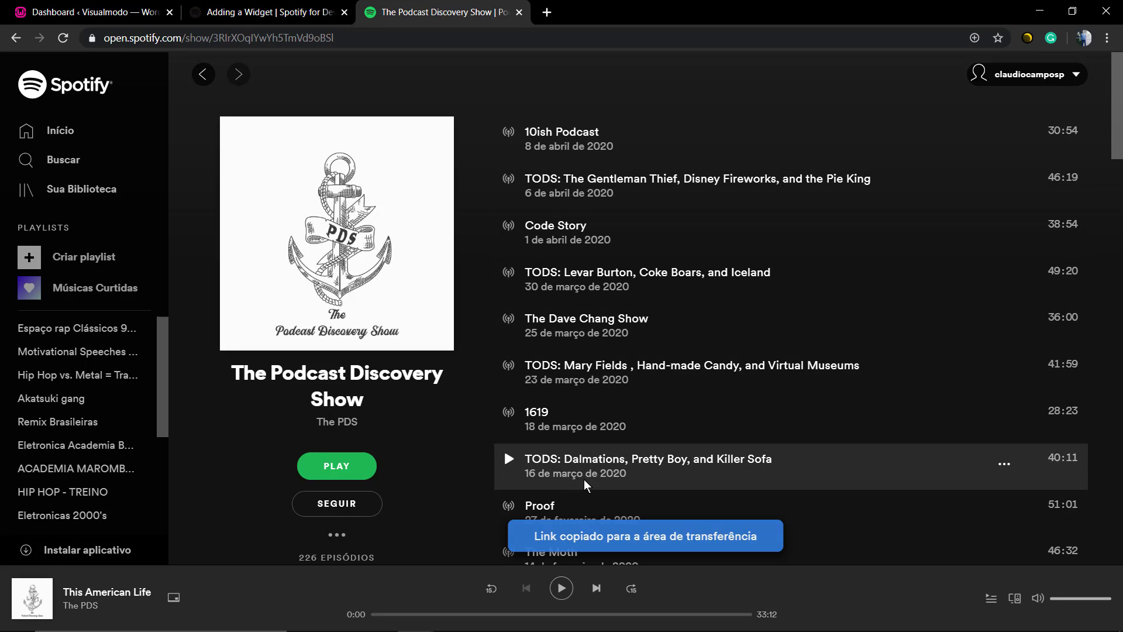
Step: Show the WordPress section of Spotify's Adding a Widget guide
left_click(259, 8)
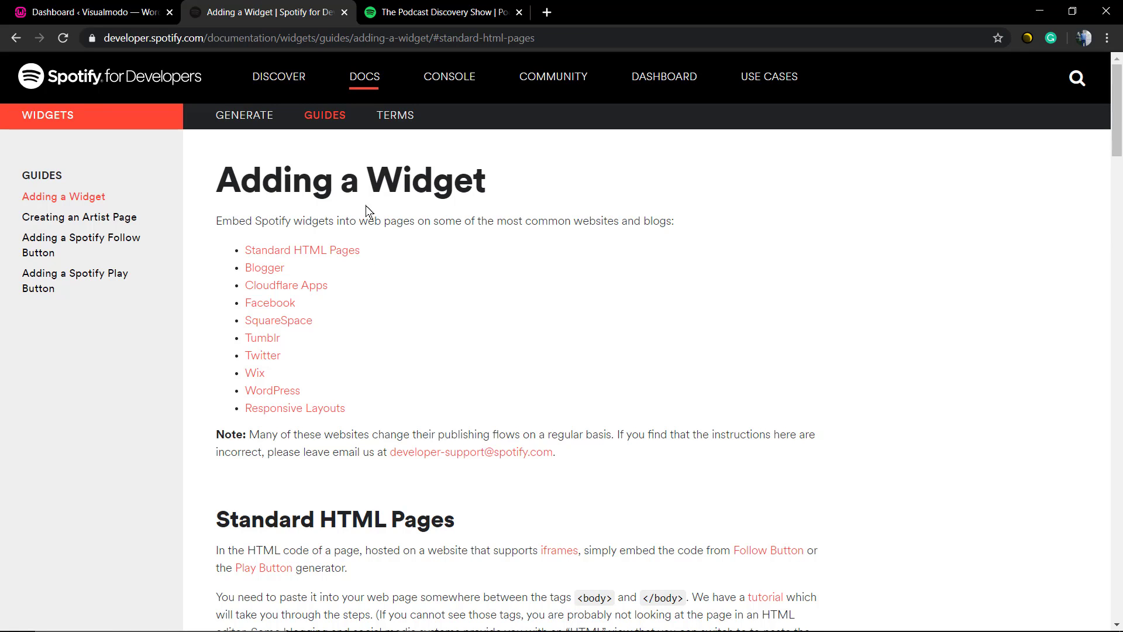
left_click(268, 393)
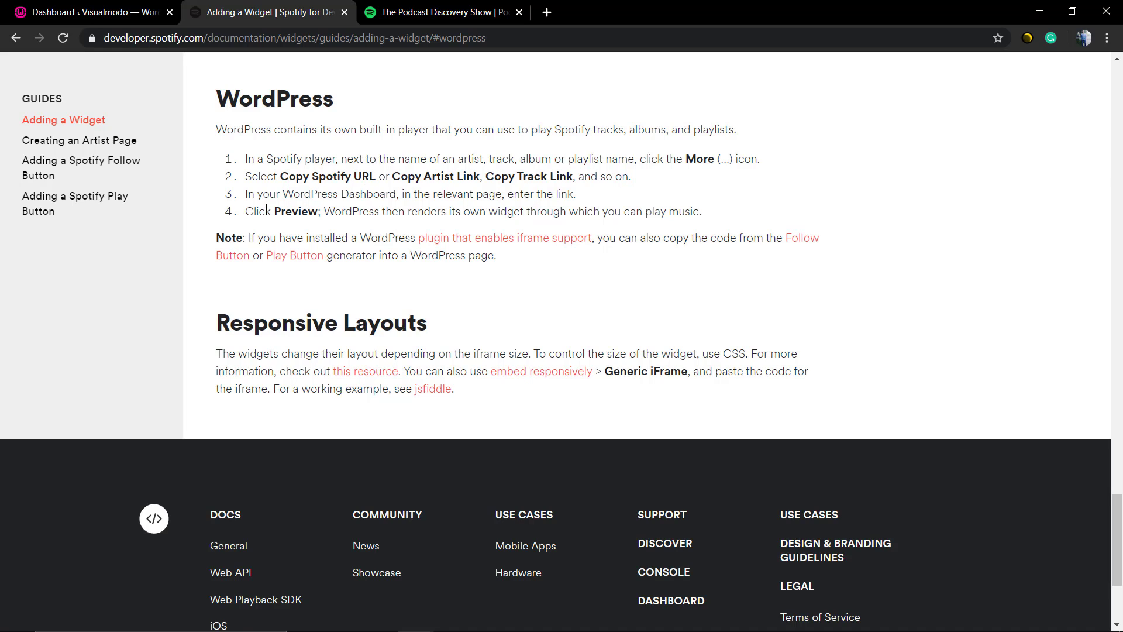
Step: Create a new post titled 'Embed Spotify In WordPress' and place the cursor in its body
left_click(159, 8)
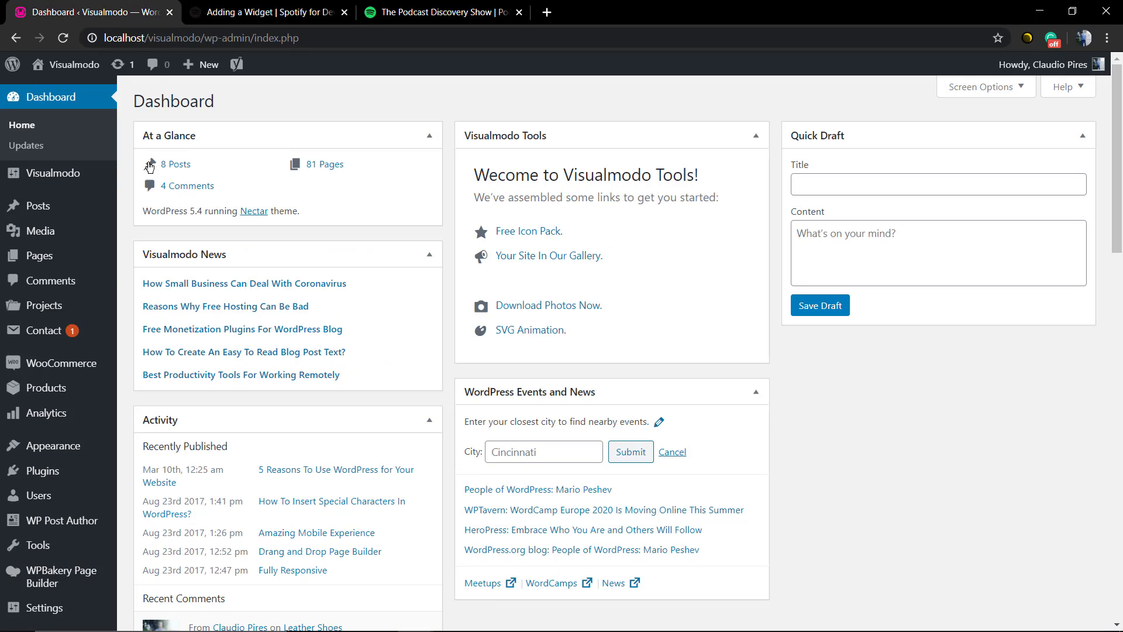
mouse_move(115, 221)
left_click(146, 228)
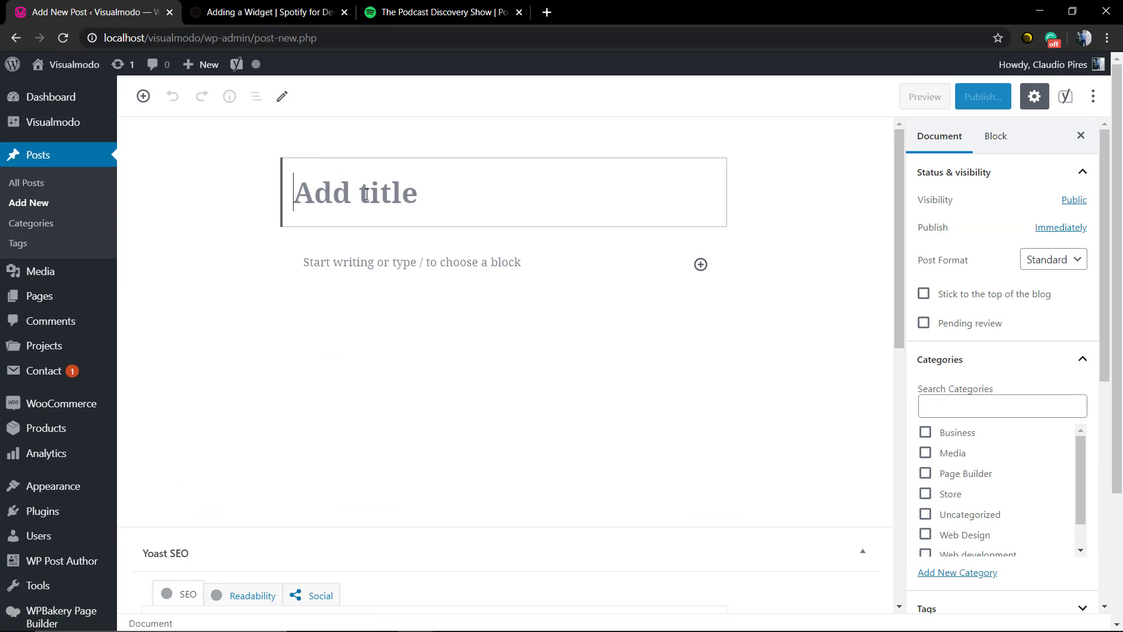
type("Embed Spotify In WordPress")
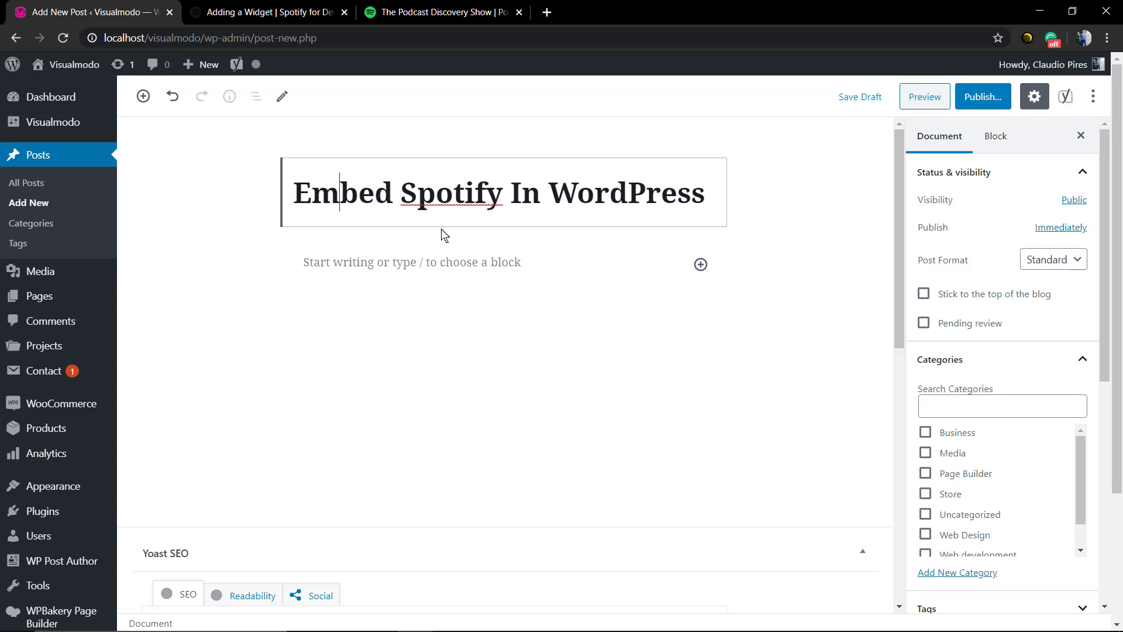
left_click(436, 265)
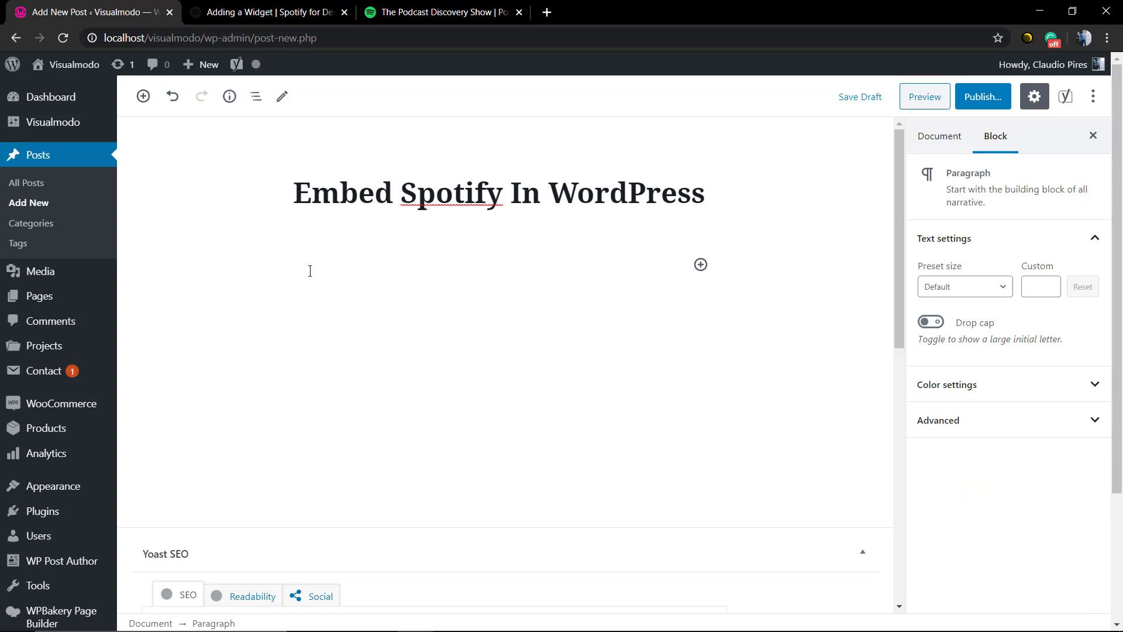
Step: Add an Embed block with the pasted 10ish Podcast Spotify link, then preview the post
left_click(142, 96)
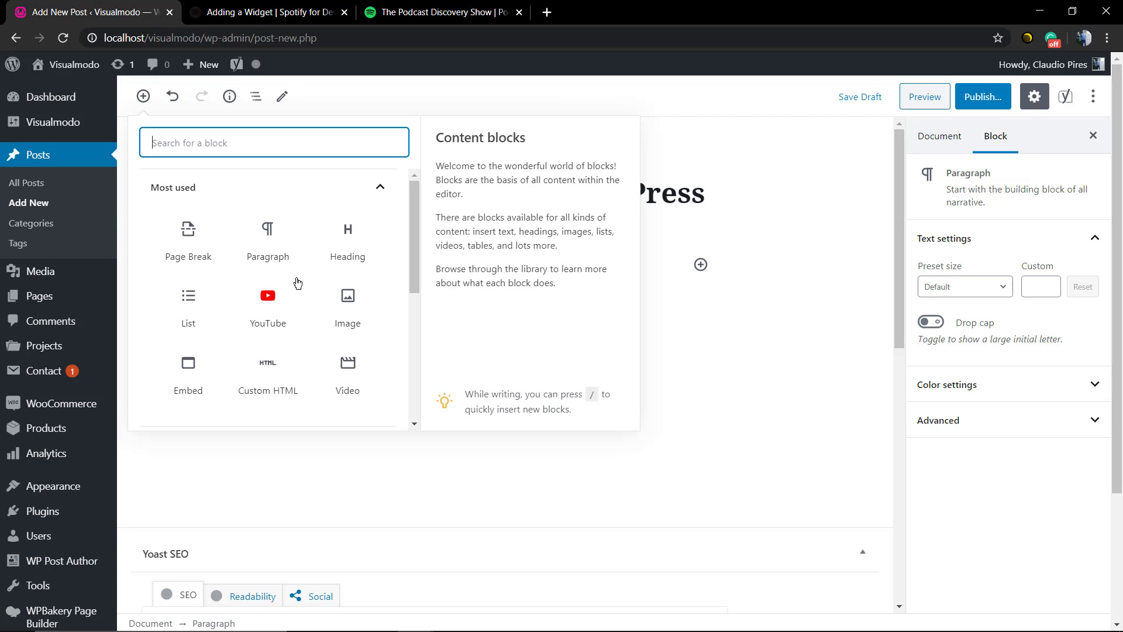
left_click(193, 368)
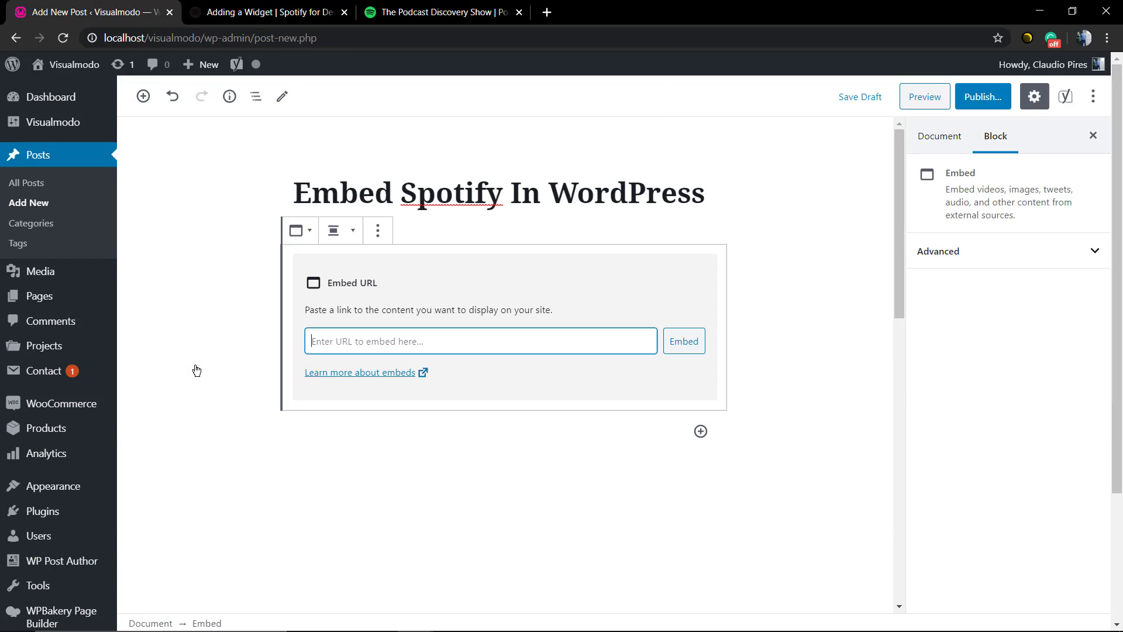
type("https://open.spotify.com/episode/7ujHNTz9PppHtTGQKEQsjt")
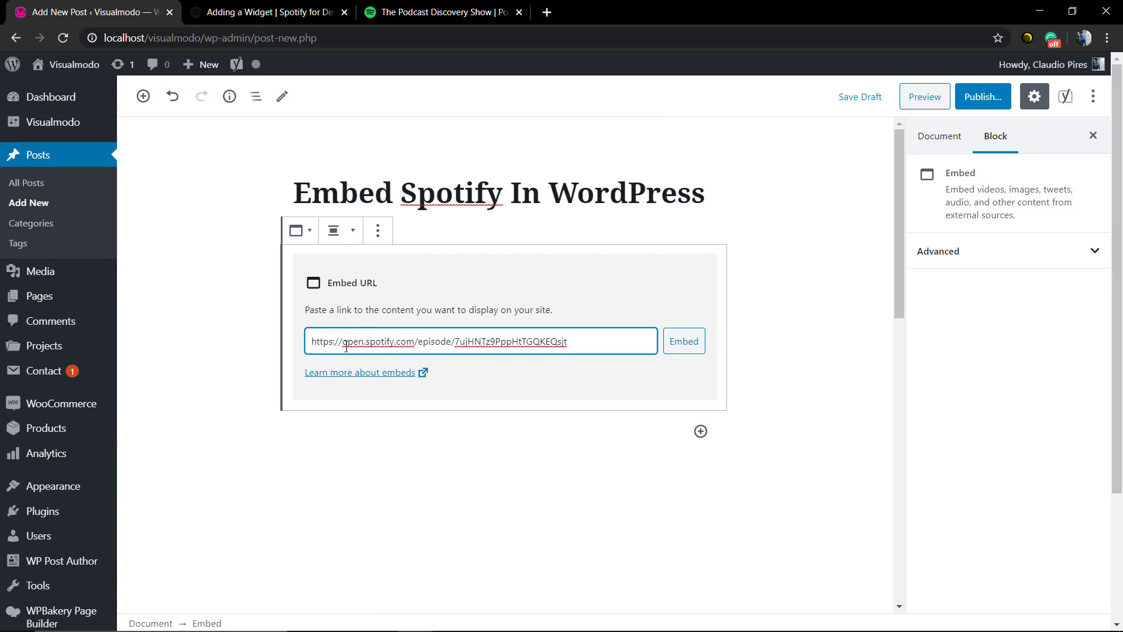
left_click(689, 338)
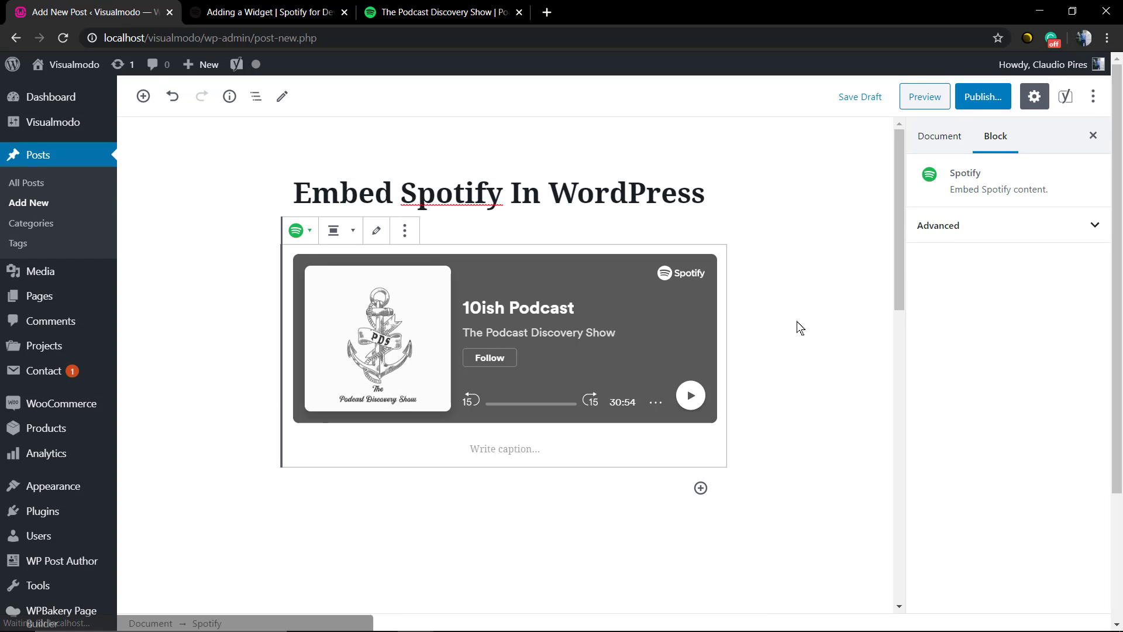
left_click(925, 97)
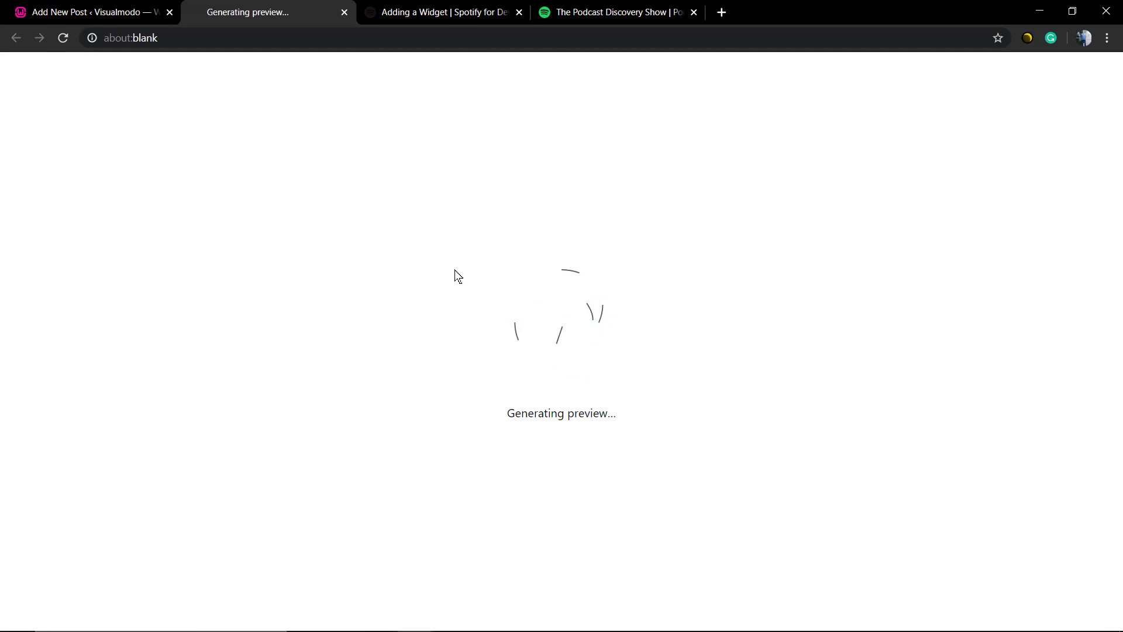
Step: Look over the post preview with its Spotify player, then return to the editor
scroll(409, 287, "down", 6)
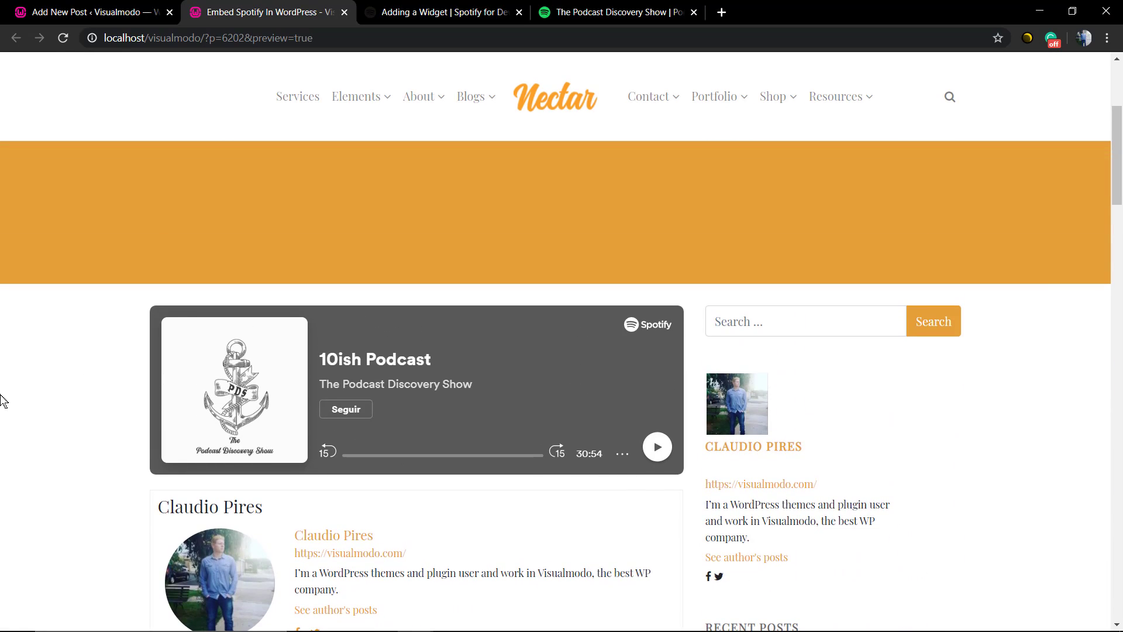
scroll(3, 402, "up", 4)
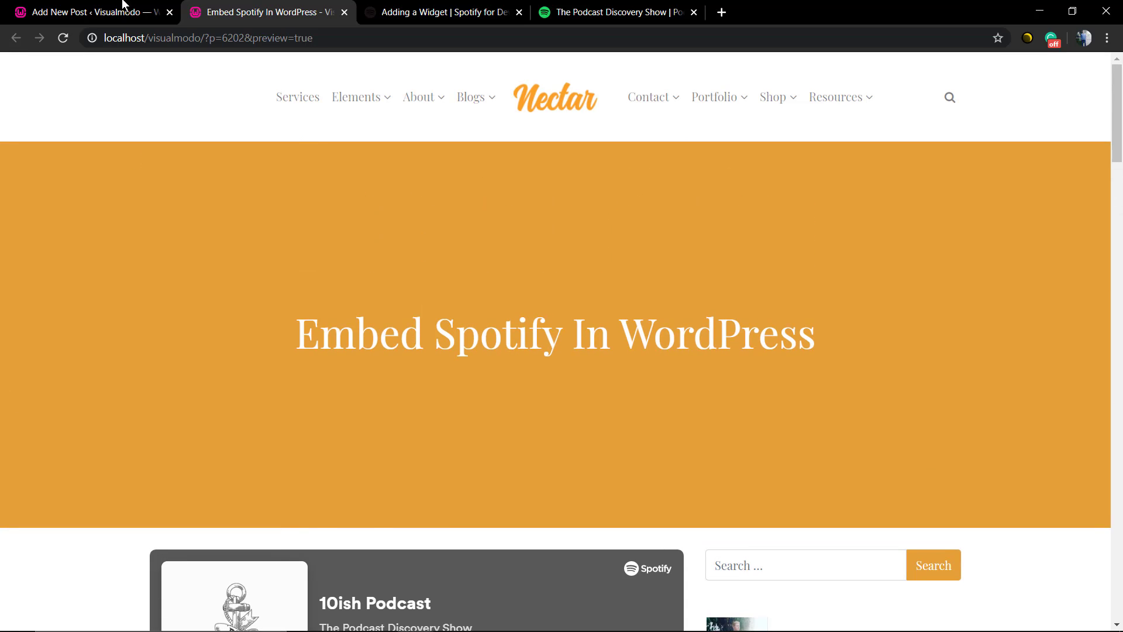
left_click(135, 11)
Step: Set the post's Header Title Height layout option to Small
scroll(215, 393, "down", 6)
scroll(216, 394, "down", 7)
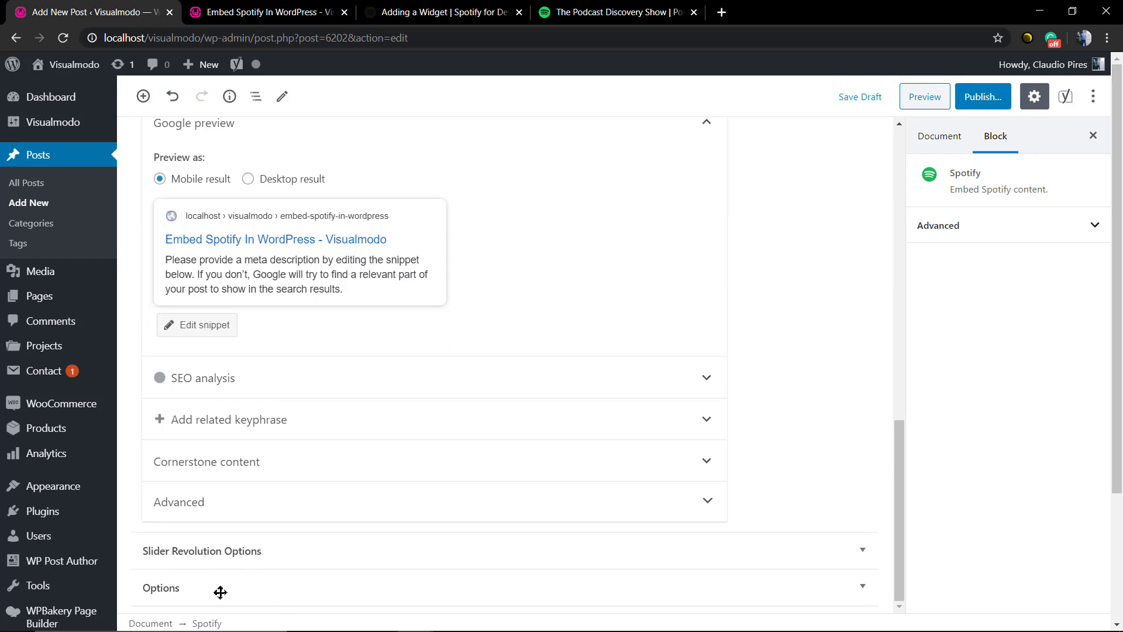
left_click(221, 589)
scroll(401, 396, "down", 10)
scroll(427, 367, "up", 2)
scroll(489, 329, "down", 4)
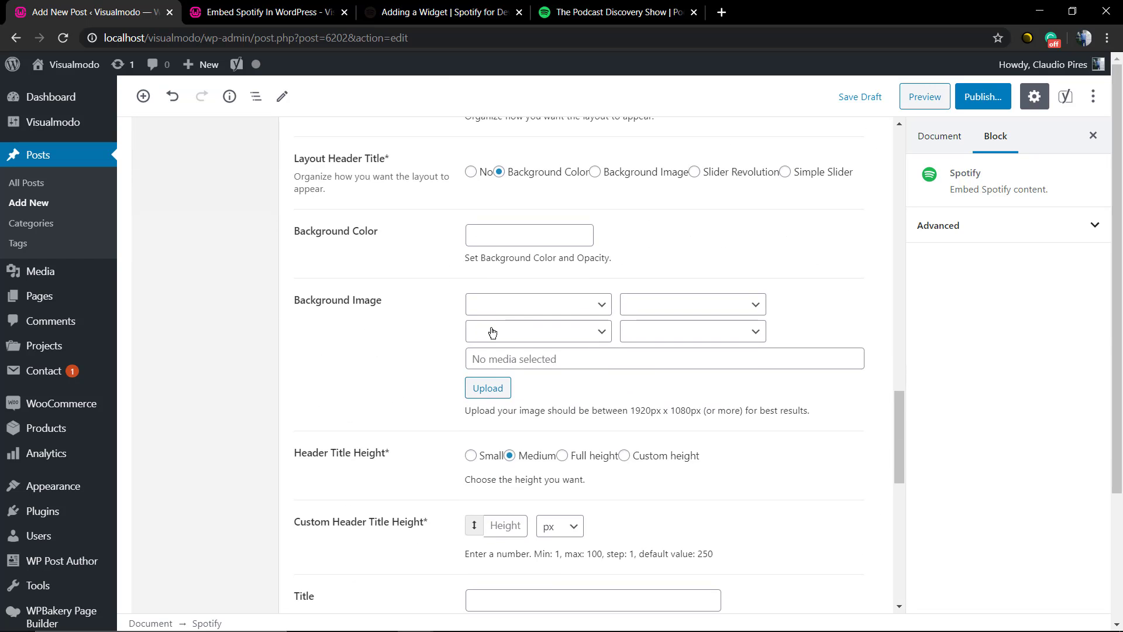
left_click(472, 334)
scroll(565, 337, "up", 20)
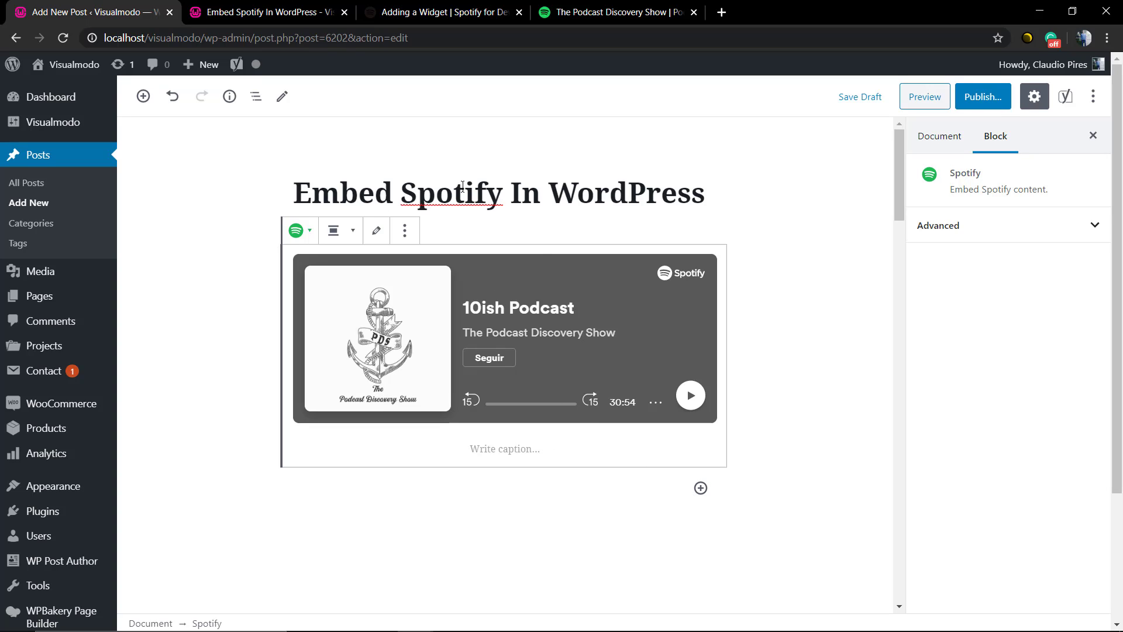
Step: Switch the Spotify block to HTML editing and delete all of its code
left_click(404, 230)
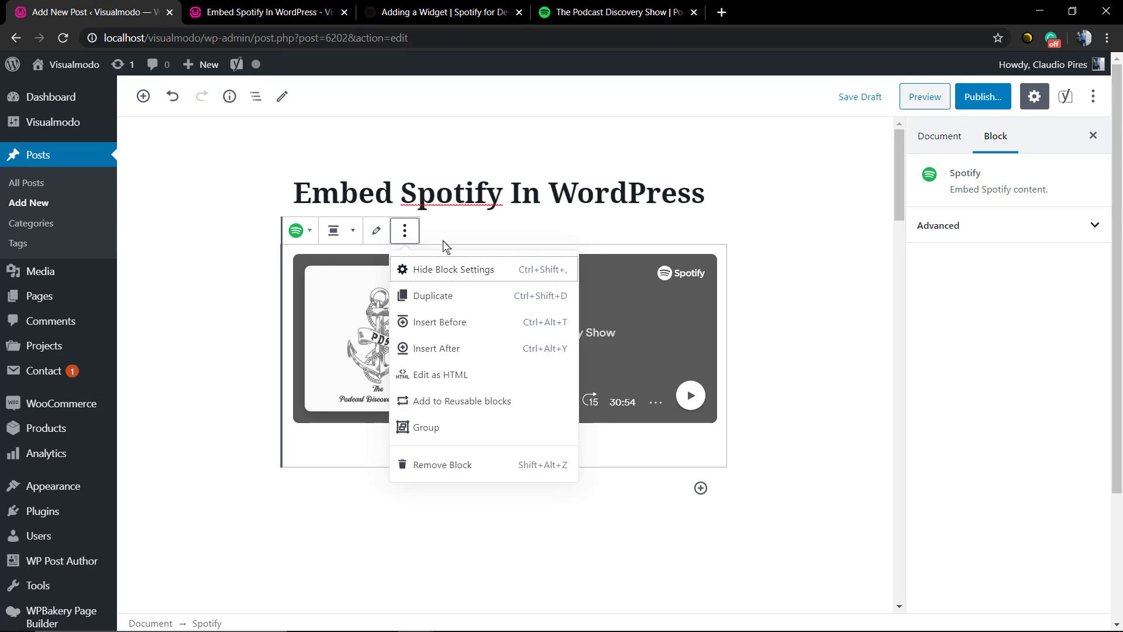
left_click(473, 375)
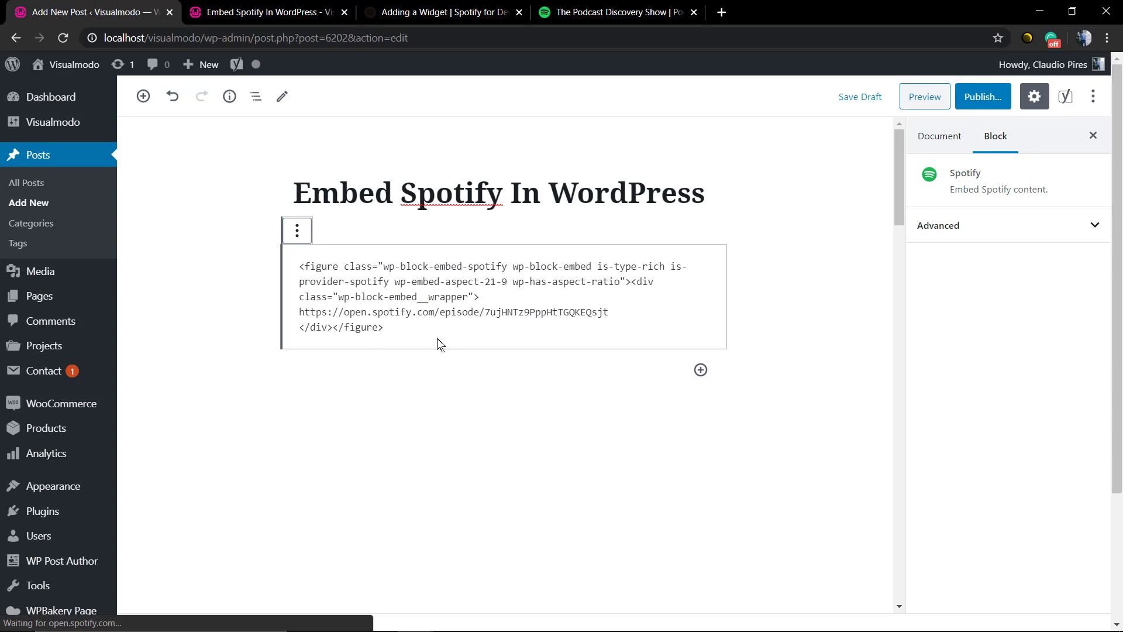
left_click(421, 312)
key("ctrl+a")
key("BackSpace")
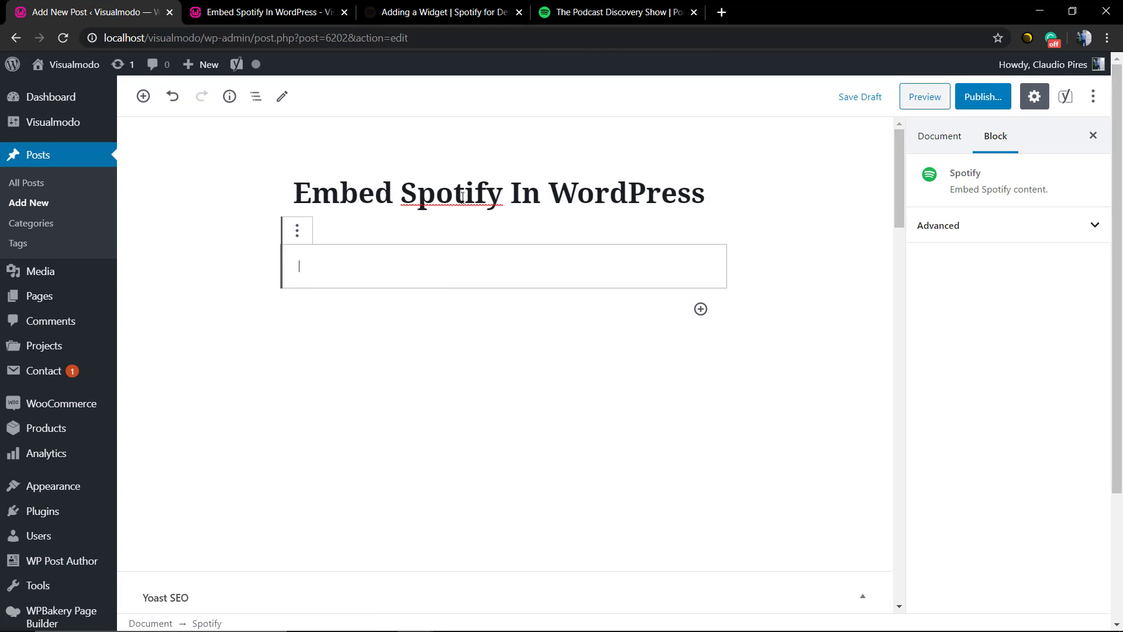
Step: Reload the preview, clear the remaining embed HTML, and return to Spotify's widget guide
left_click(271, 7)
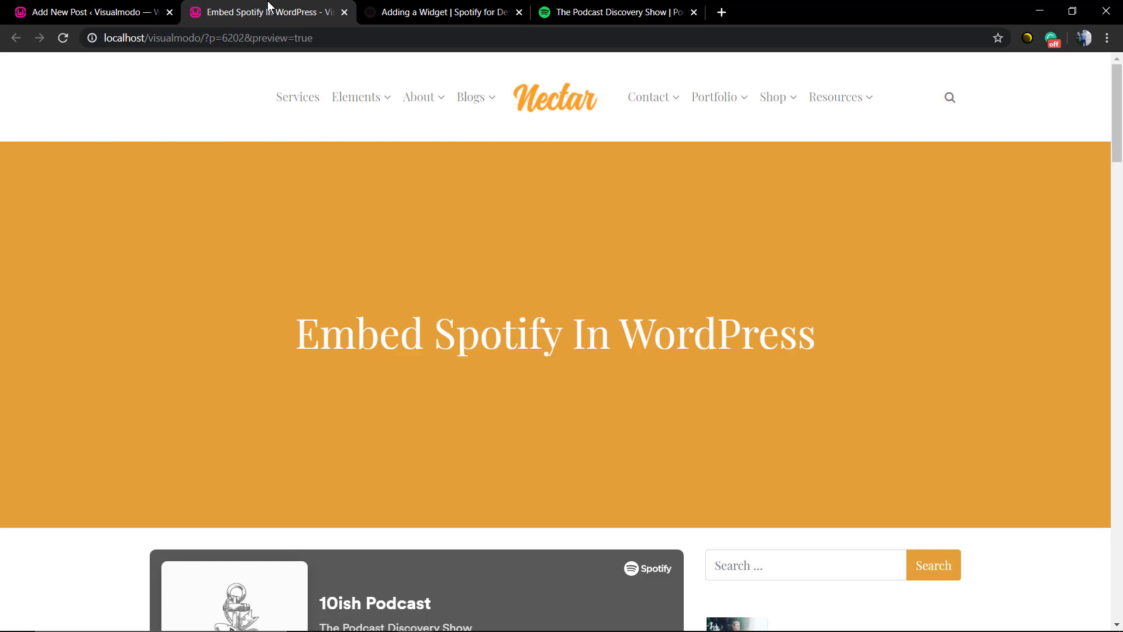
key("F5")
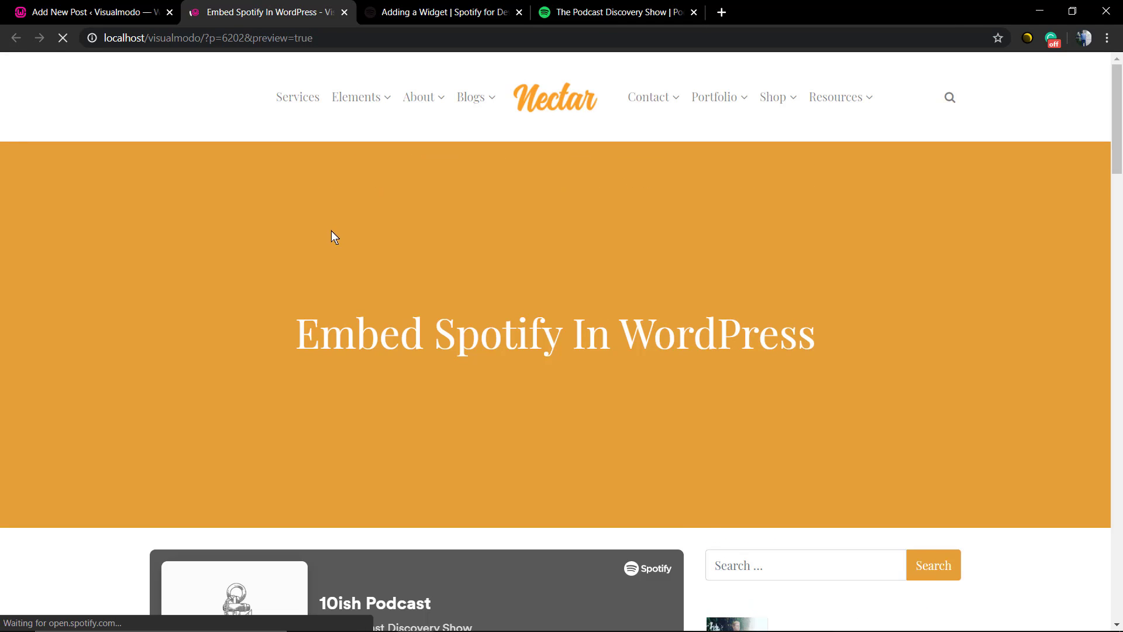
left_click(93, 9)
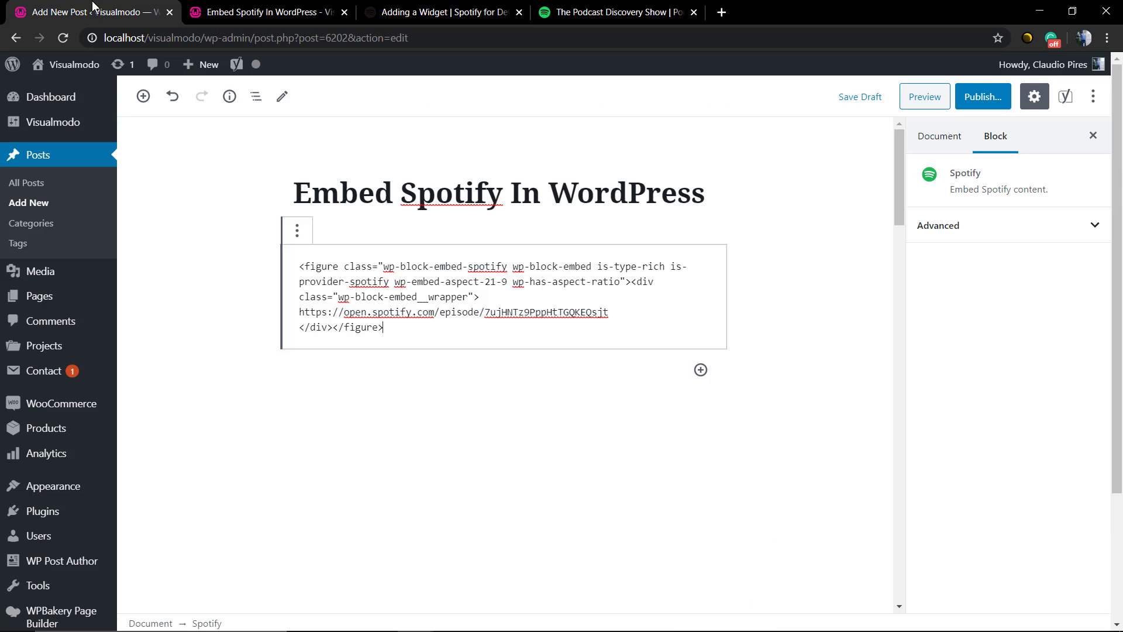
triple_click(406, 284)
key("ctrl+a")
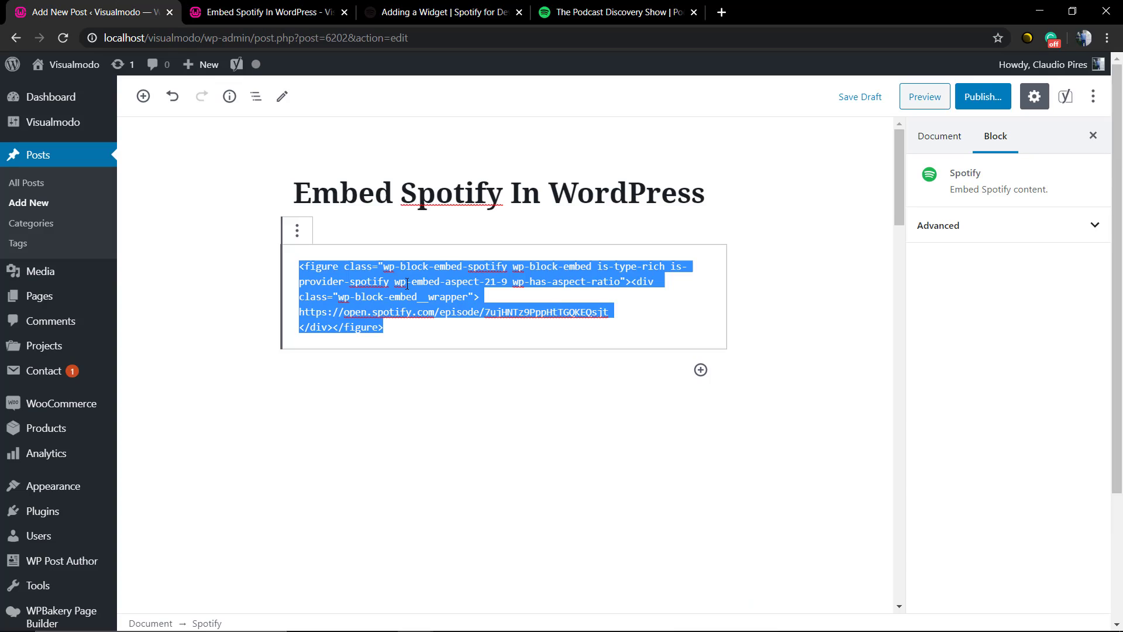
key("BackSpace")
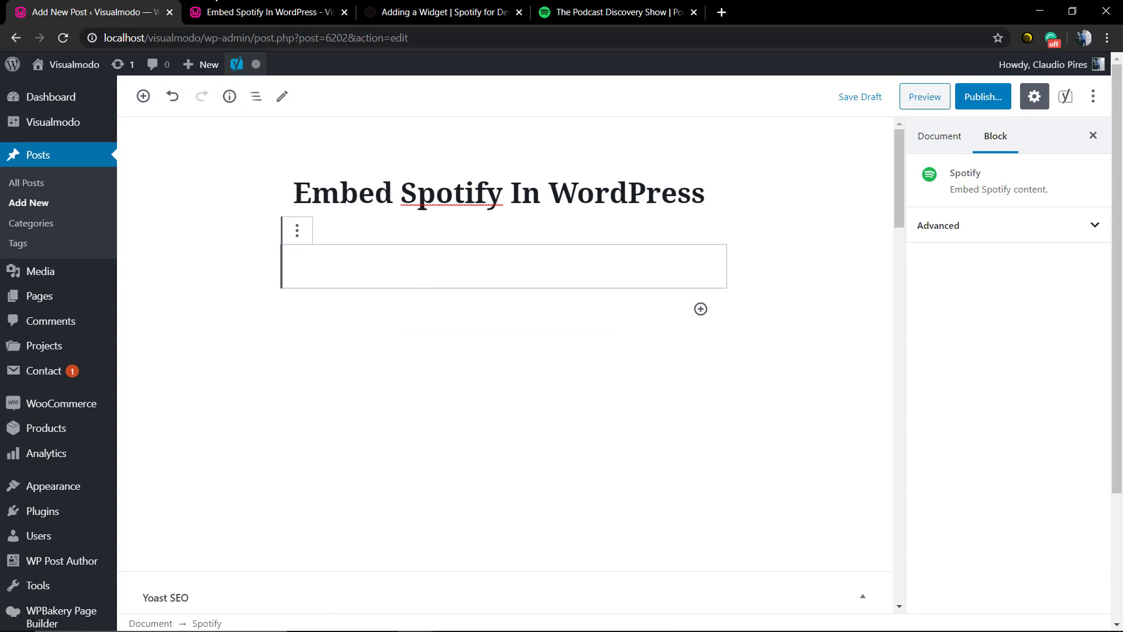
left_click(243, 9)
left_click(393, 9)
Step: Jump to Standard HTML Pages and glance at the linked artist page tutorial
scroll(379, 318, "up", 20)
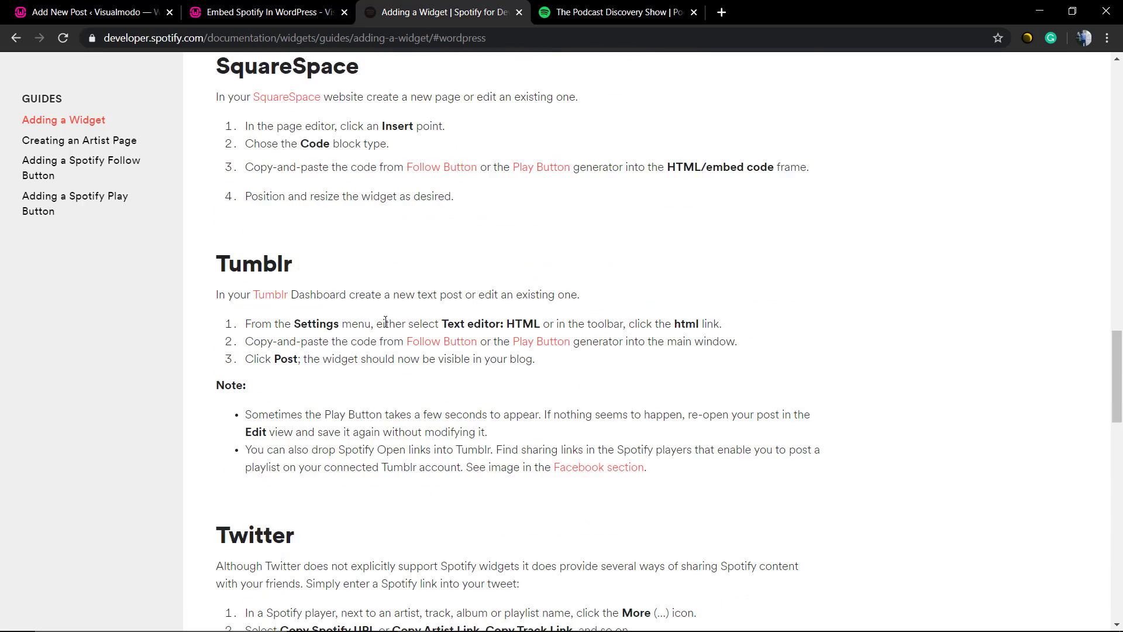
left_click(298, 250)
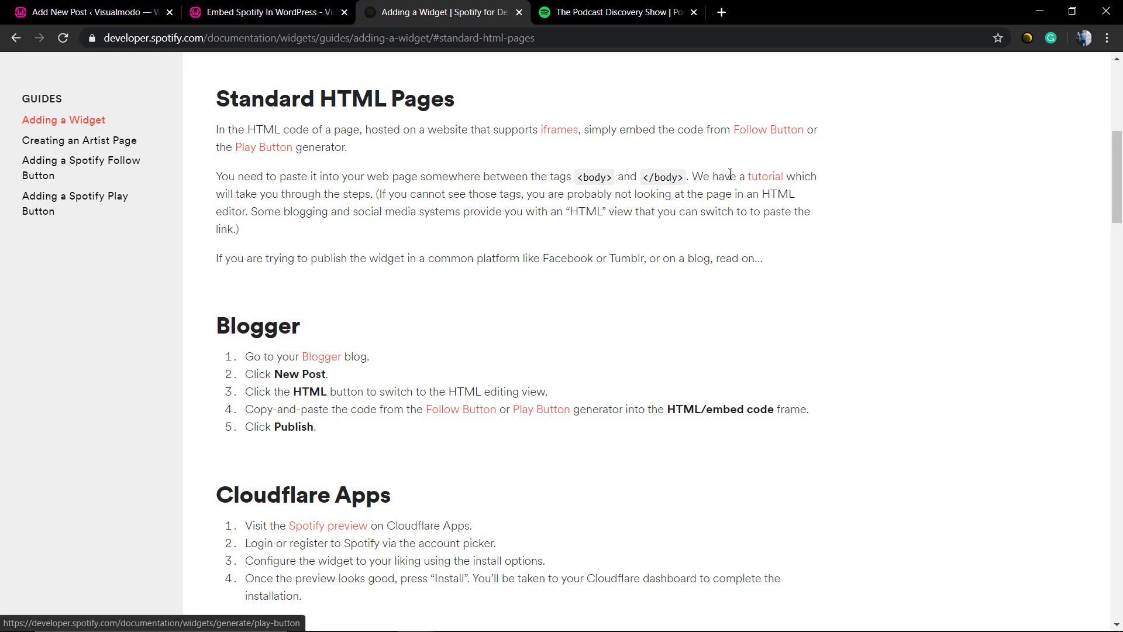
left_click(766, 176)
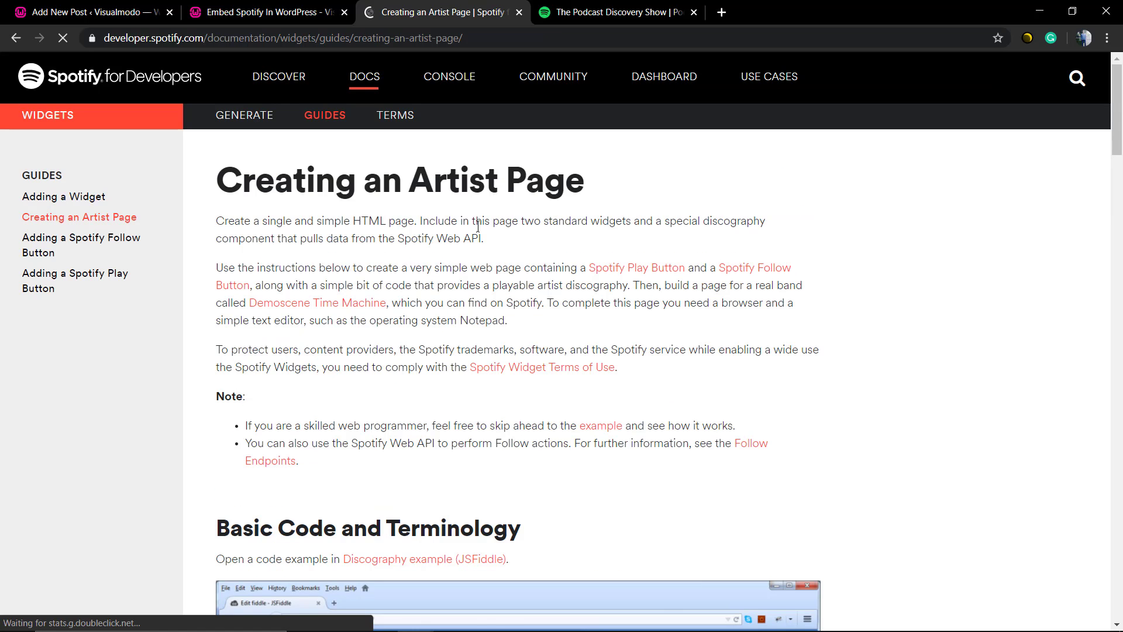
scroll(477, 228, "down", 3)
scroll(478, 228, "up", 3)
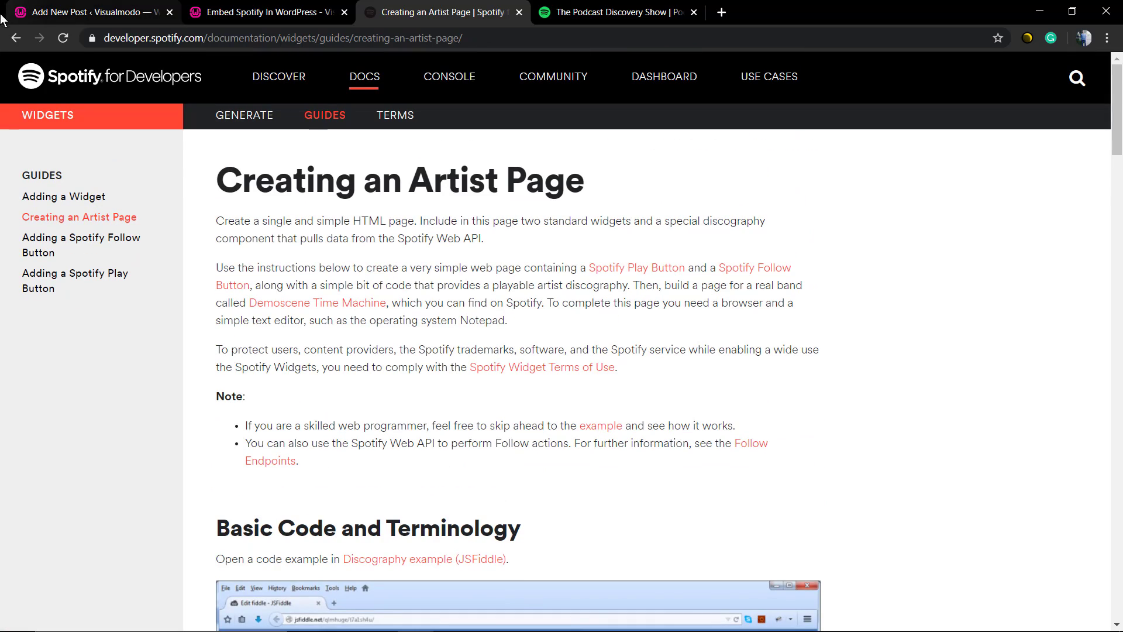
left_click(15, 38)
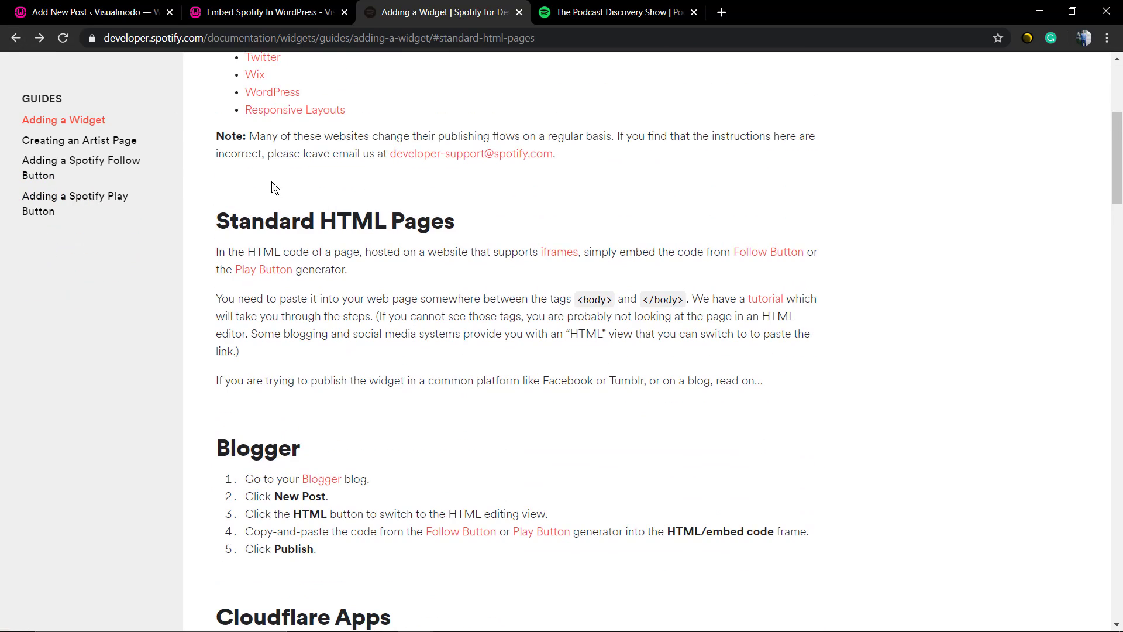
Step: Read back through the Standard HTML Pages iframe embedding instructions
scroll(258, 258, "up", 5)
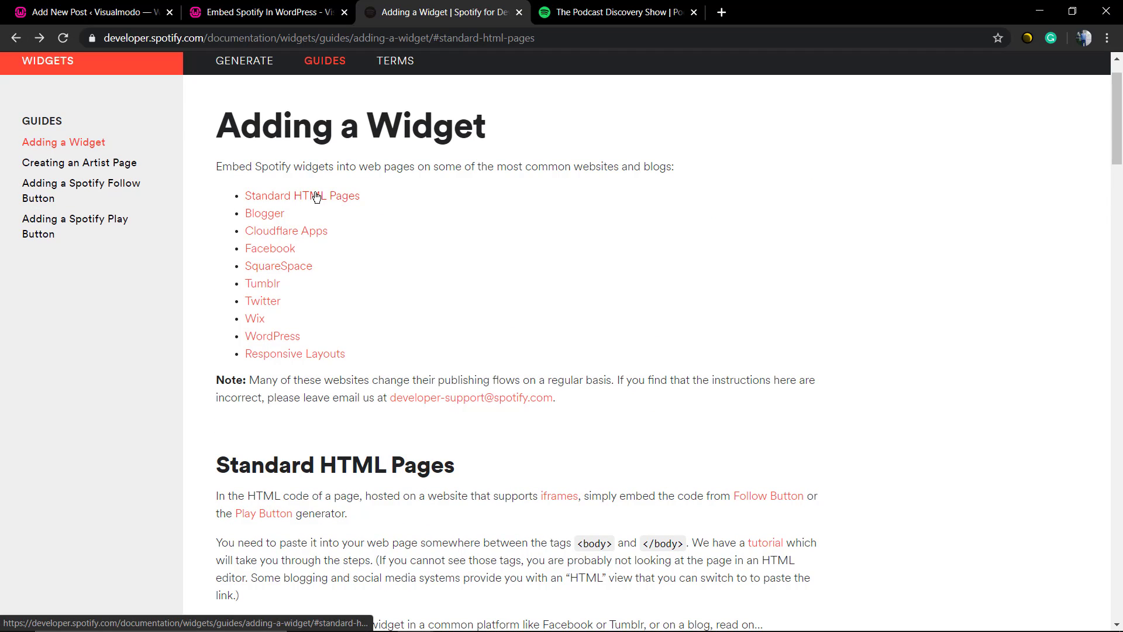
left_click(316, 197)
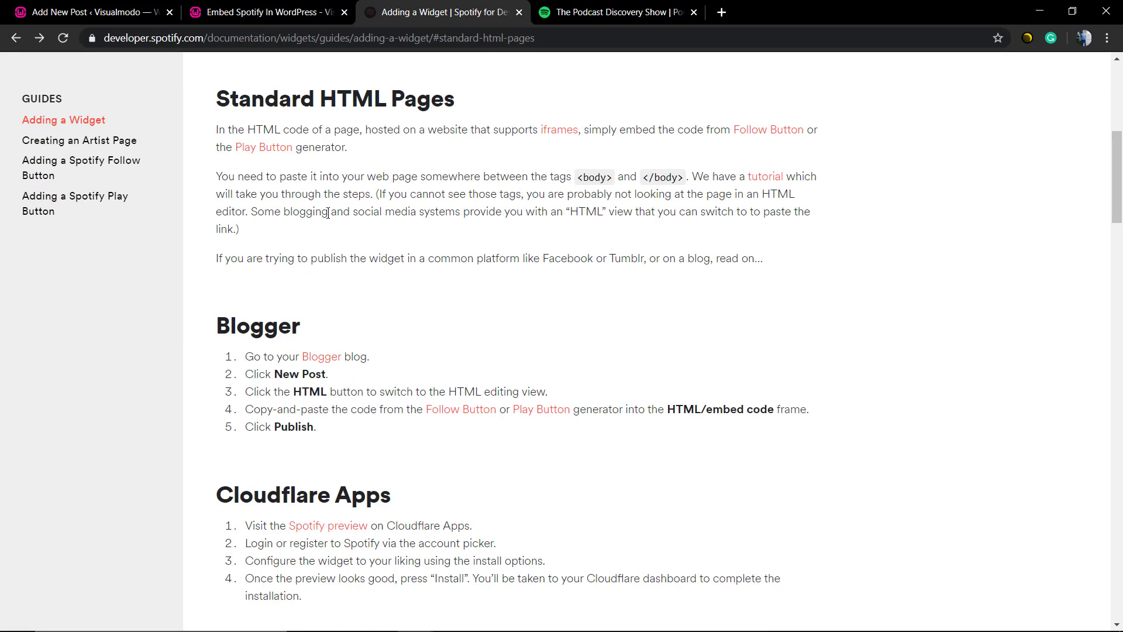
scroll(328, 213, "down", 8)
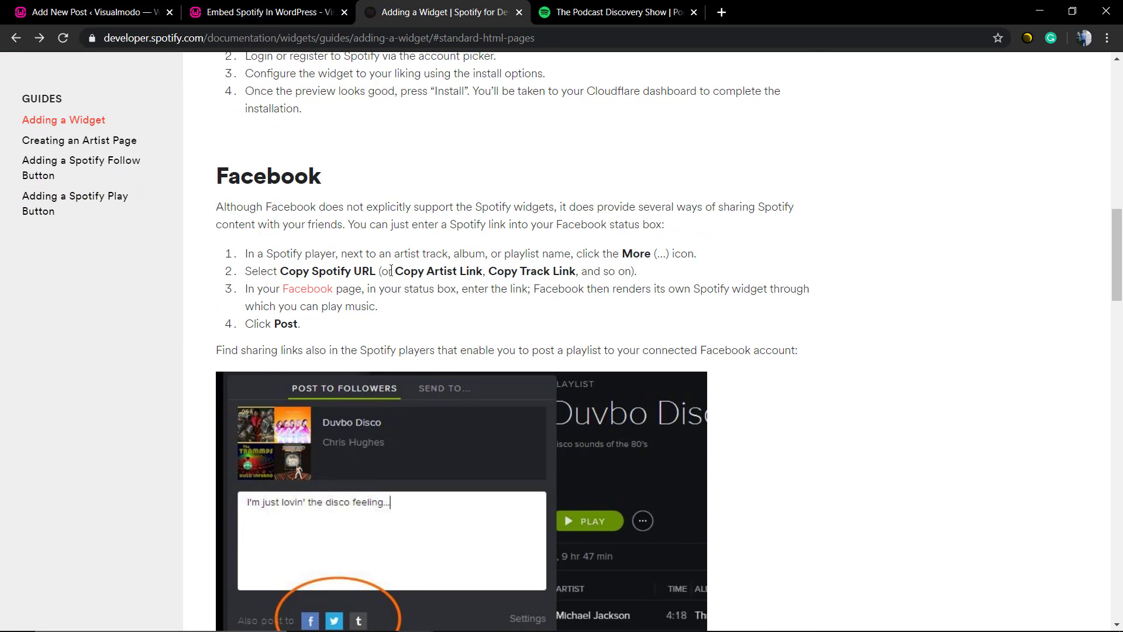
scroll(396, 277, "down", 8)
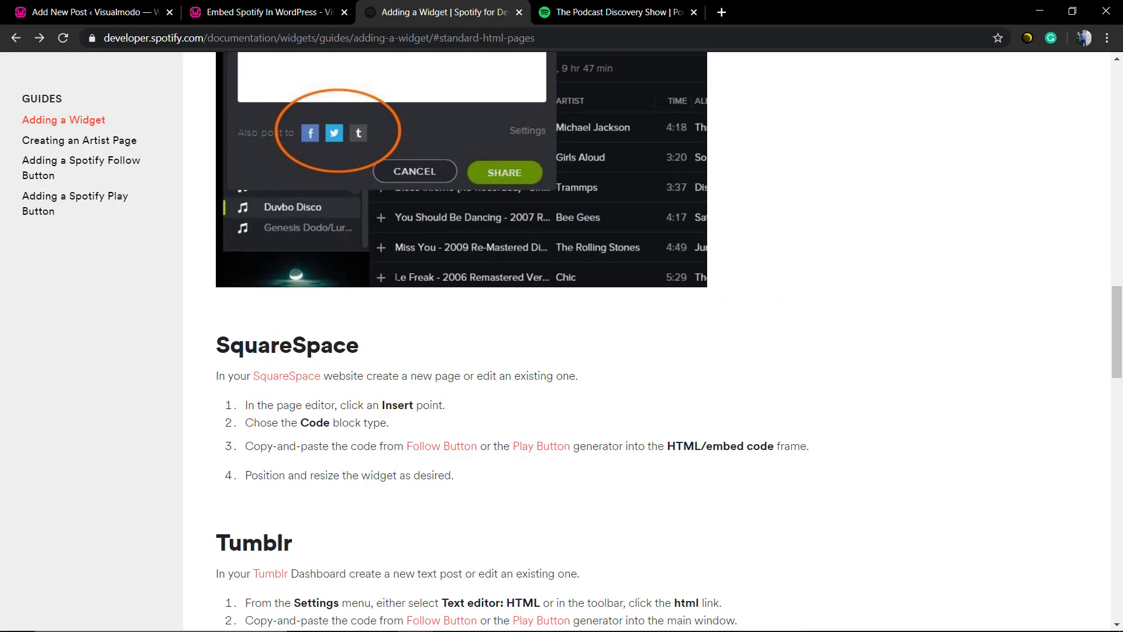
scroll(396, 280, "down", 11)
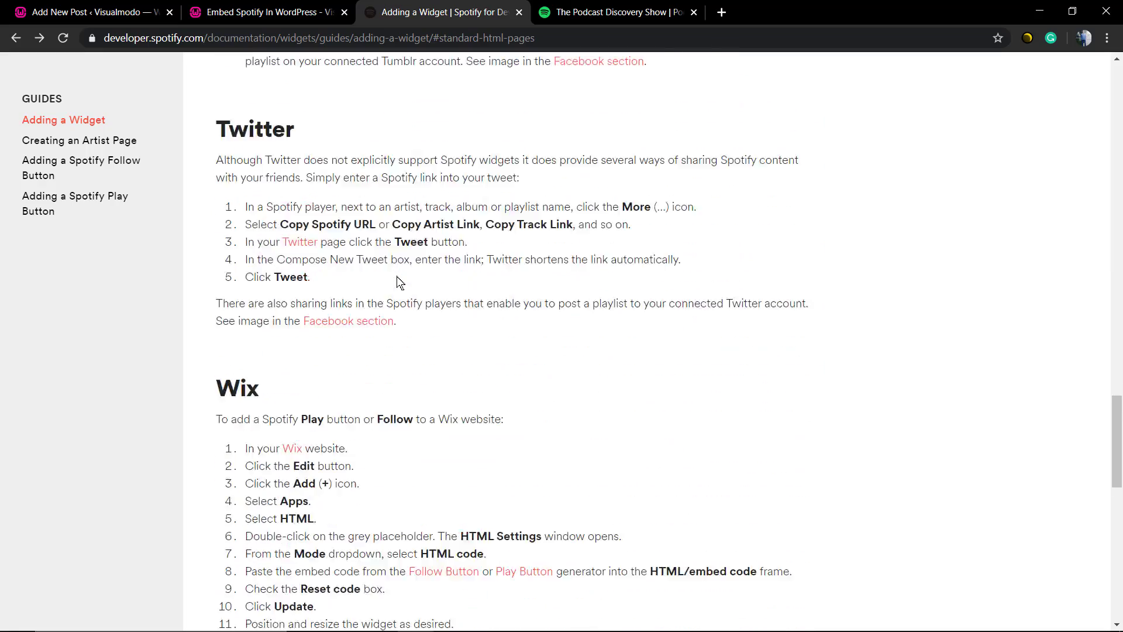
scroll(398, 282, "down", 8)
scroll(397, 275, "up", 19)
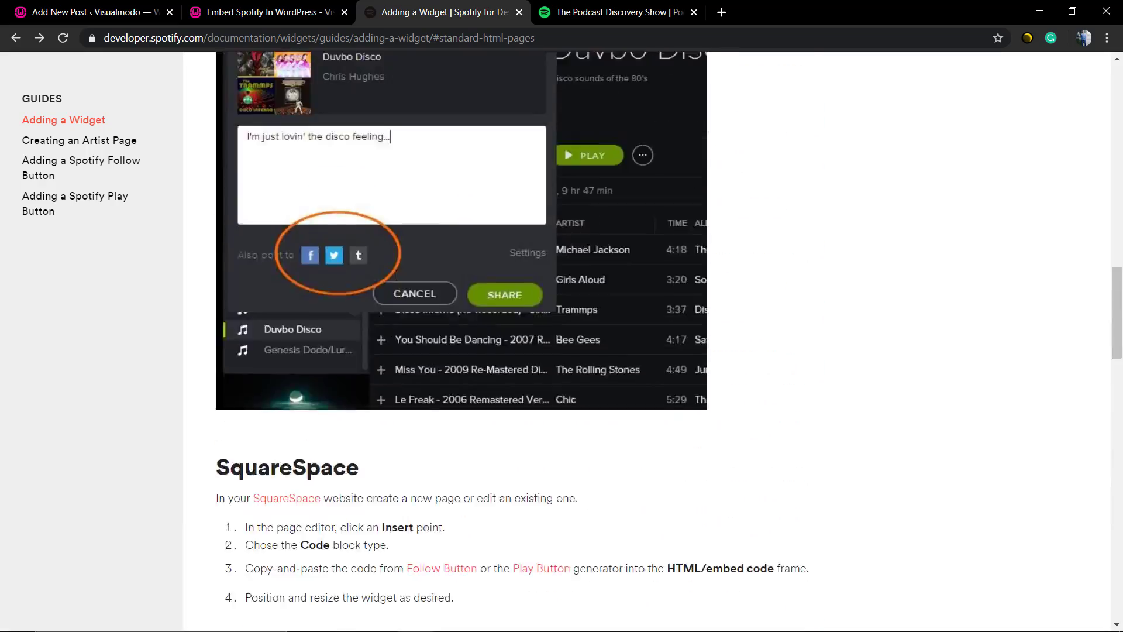
scroll(397, 275, "up", 20)
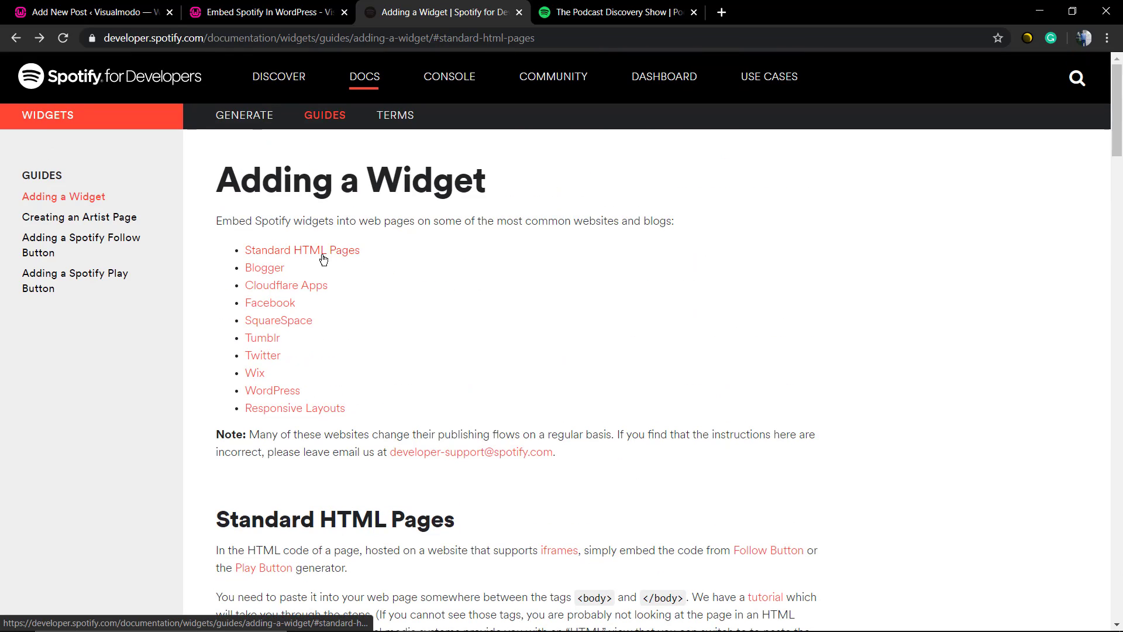
left_click(323, 260)
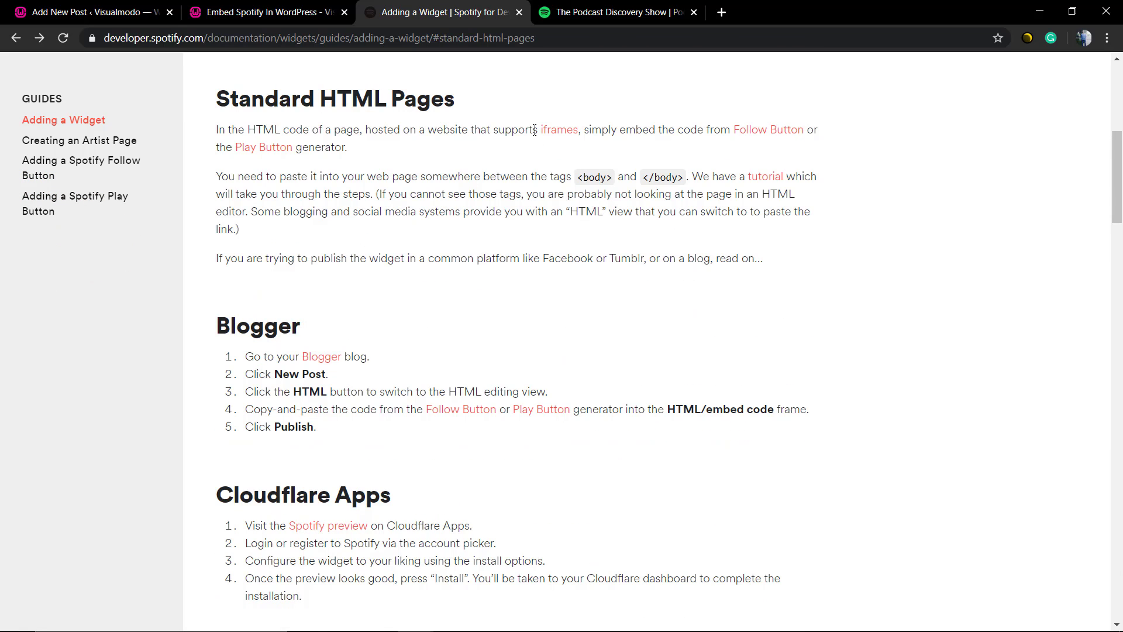
Step: Open the Play Button generator and select its default iframe embed code
left_click(265, 148)
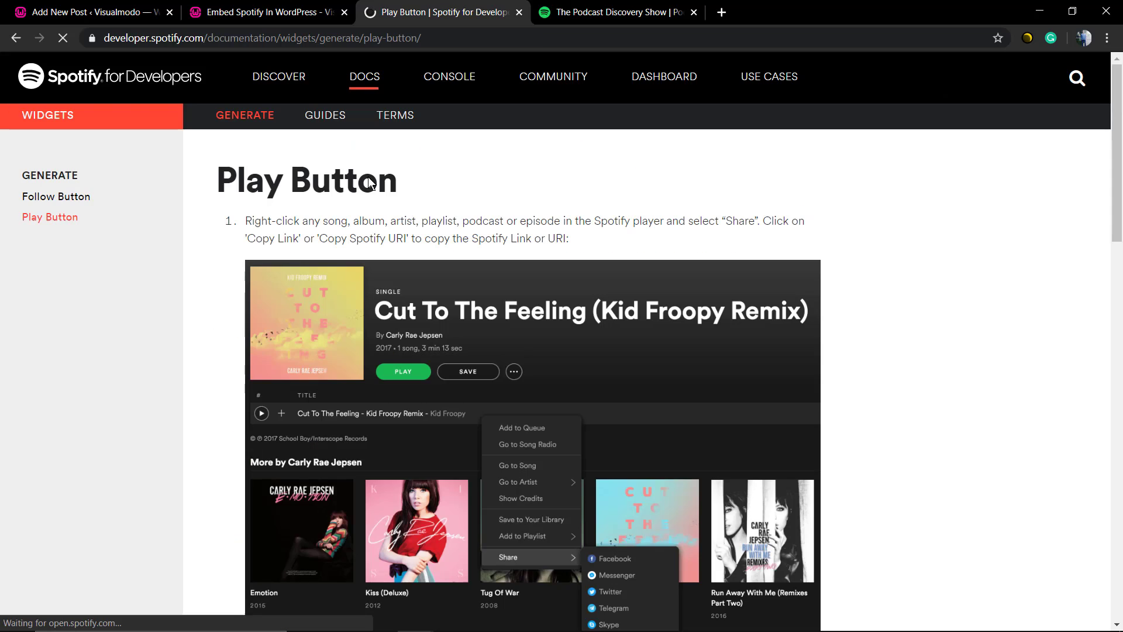
scroll(385, 240, "down", 8)
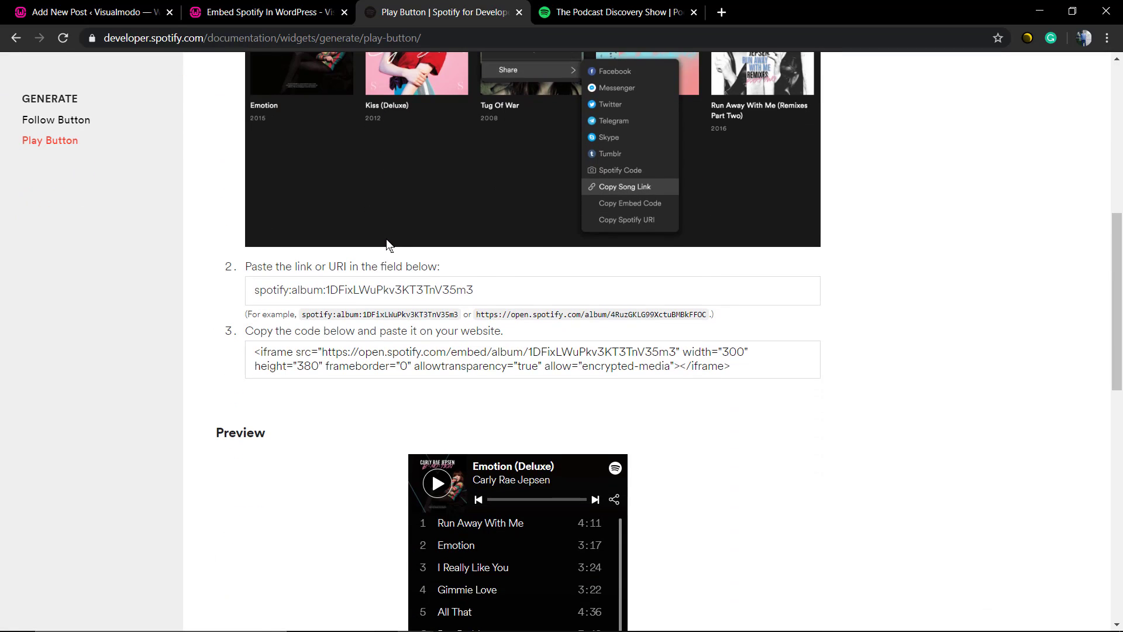
scroll(363, 263, "down", 2)
scroll(327, 293, "up", 2)
left_click(353, 290)
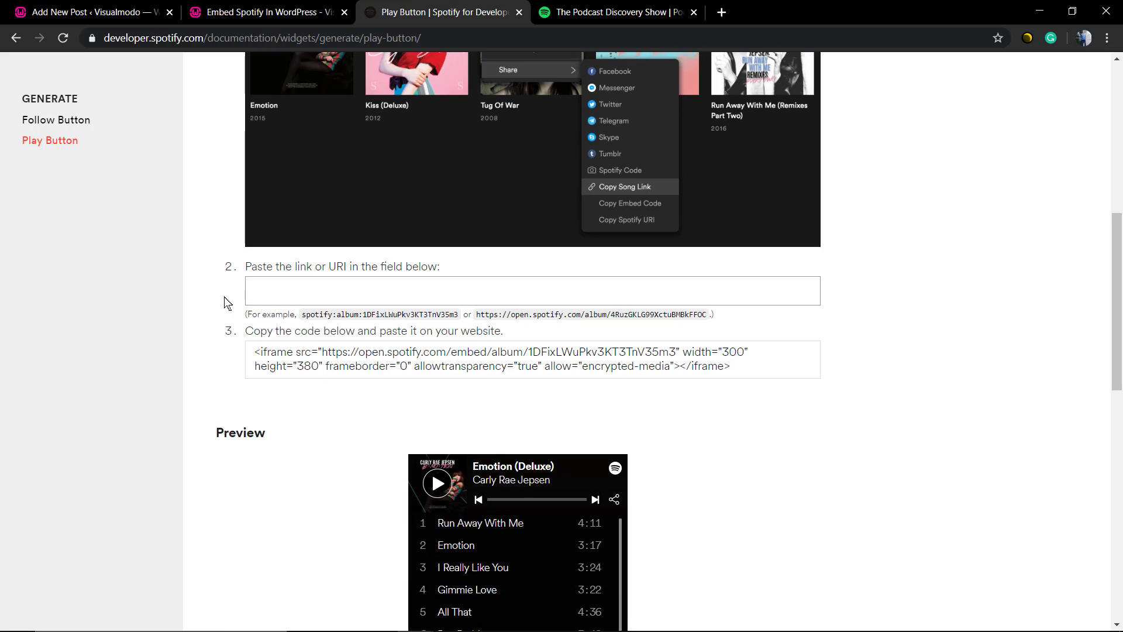
left_click(352, 351)
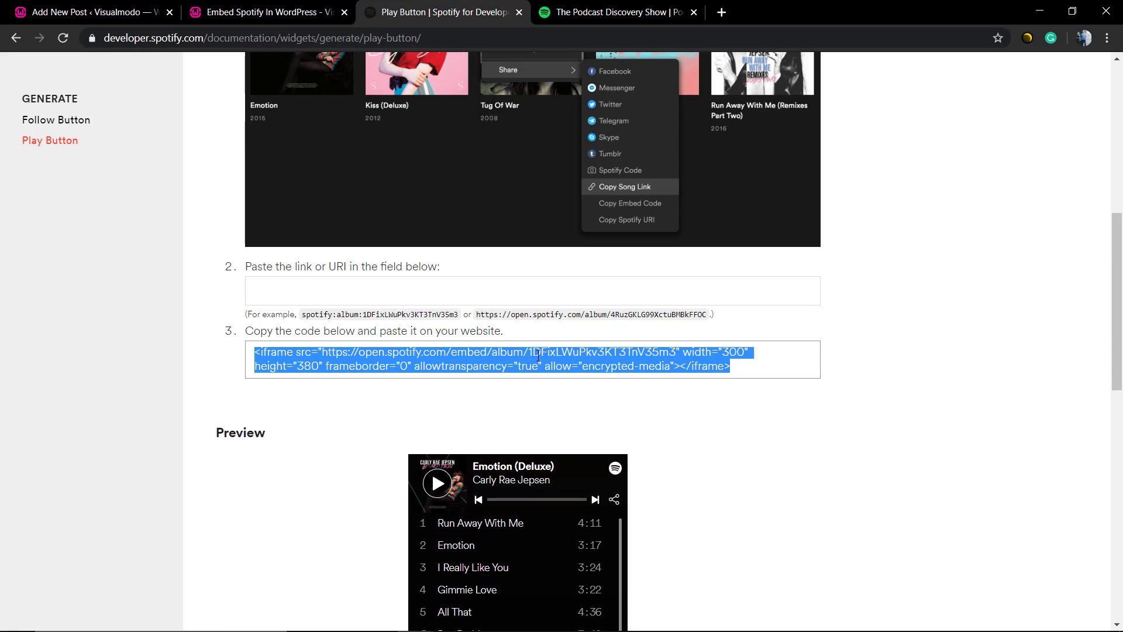
Step: Copy The Podcast Discovery Show's link from the Spotify web player
left_click(617, 7)
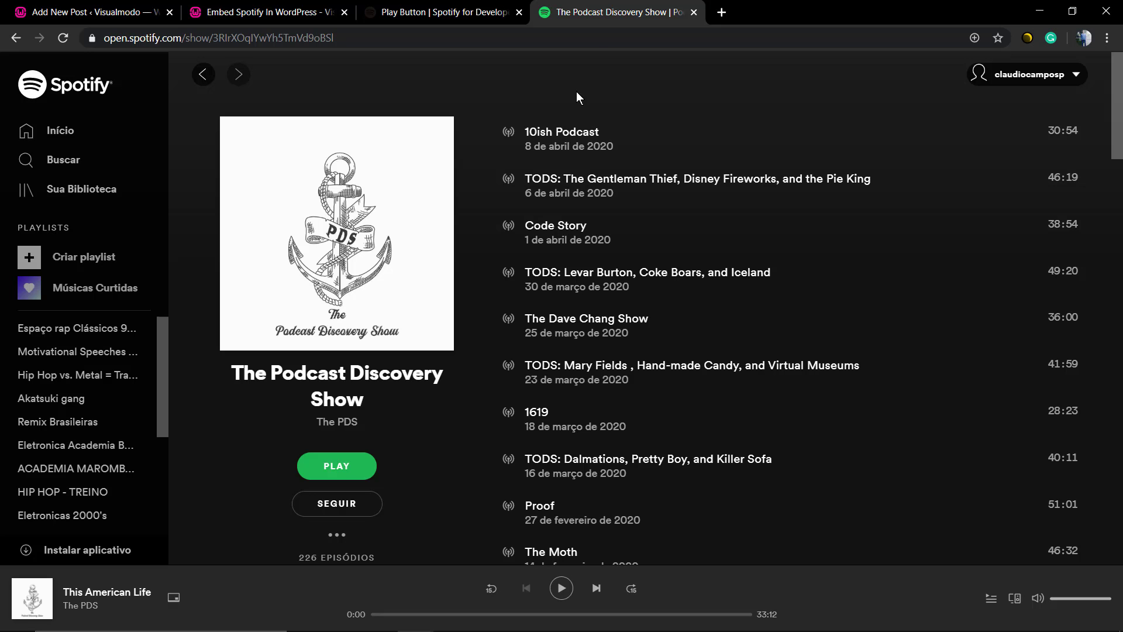
scroll(509, 305, "down", 2)
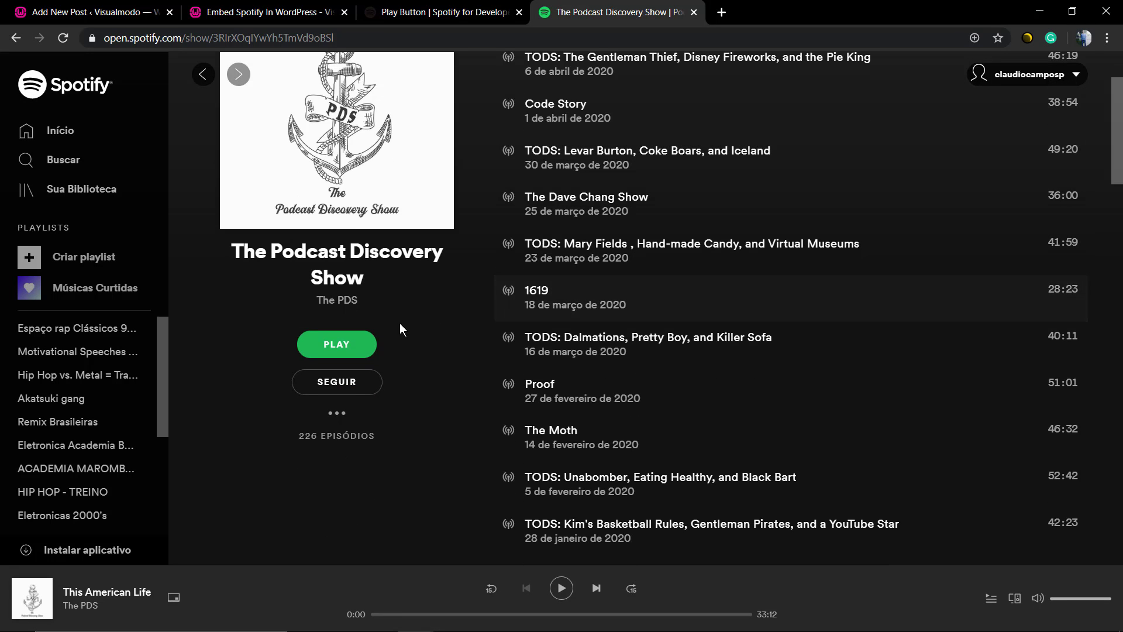
right_click(350, 258)
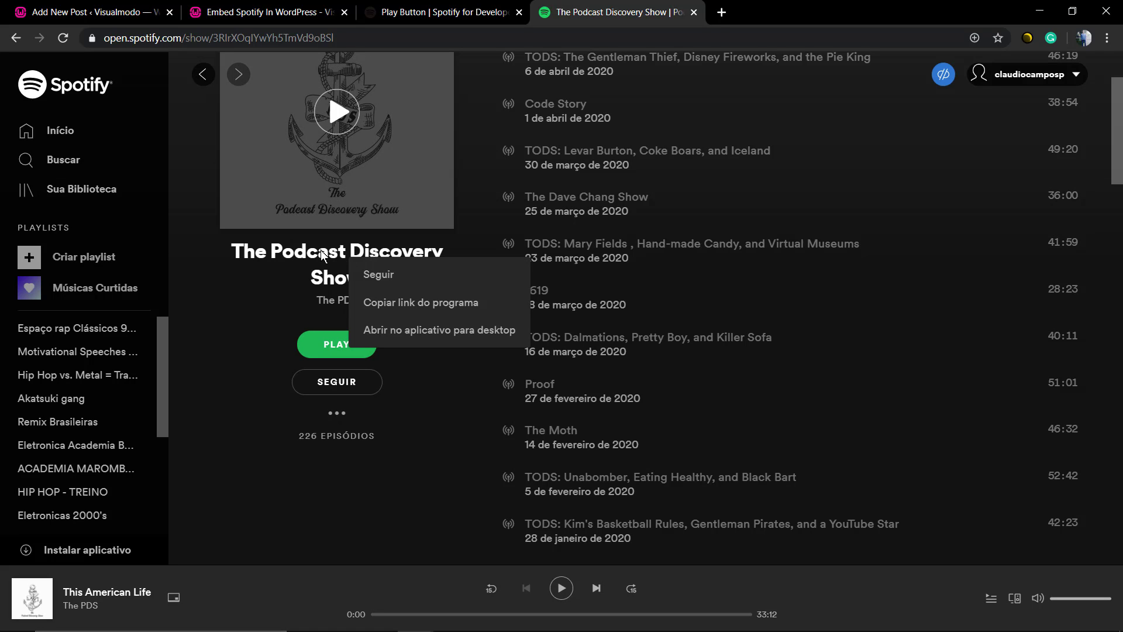
left_click(375, 303)
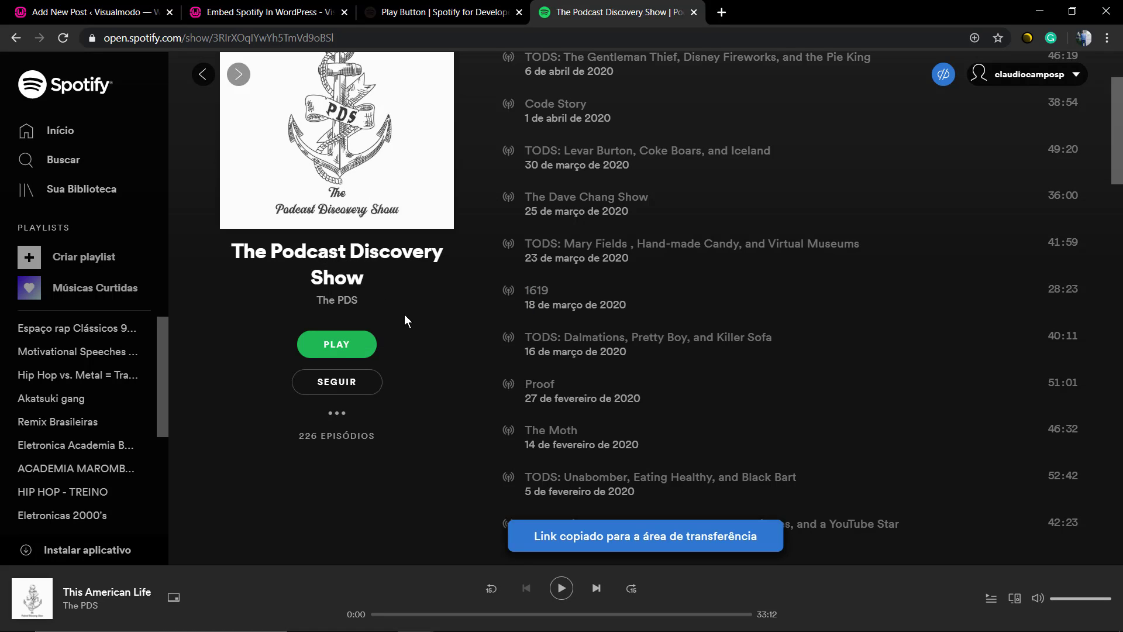
Step: Paste the show link into the generator's link field to produce its embed code
left_click(267, 12)
left_click(454, 12)
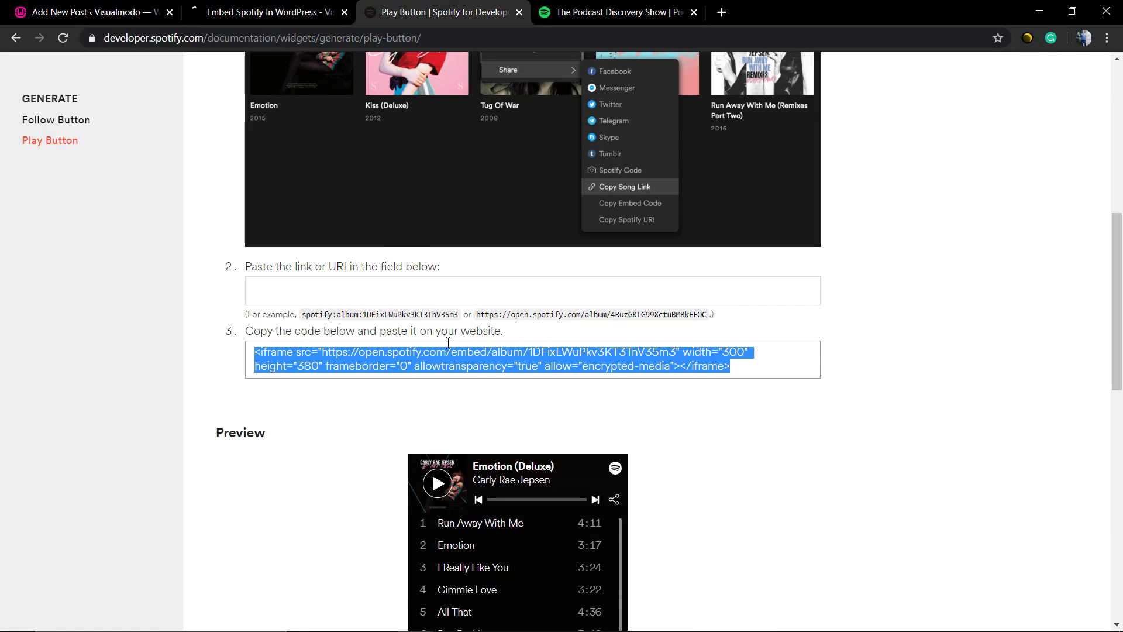
left_click(433, 328)
left_click(459, 289)
type("https://open.spotify.com/show/3RIrXOqIYwYh5TmVd9oBSI")
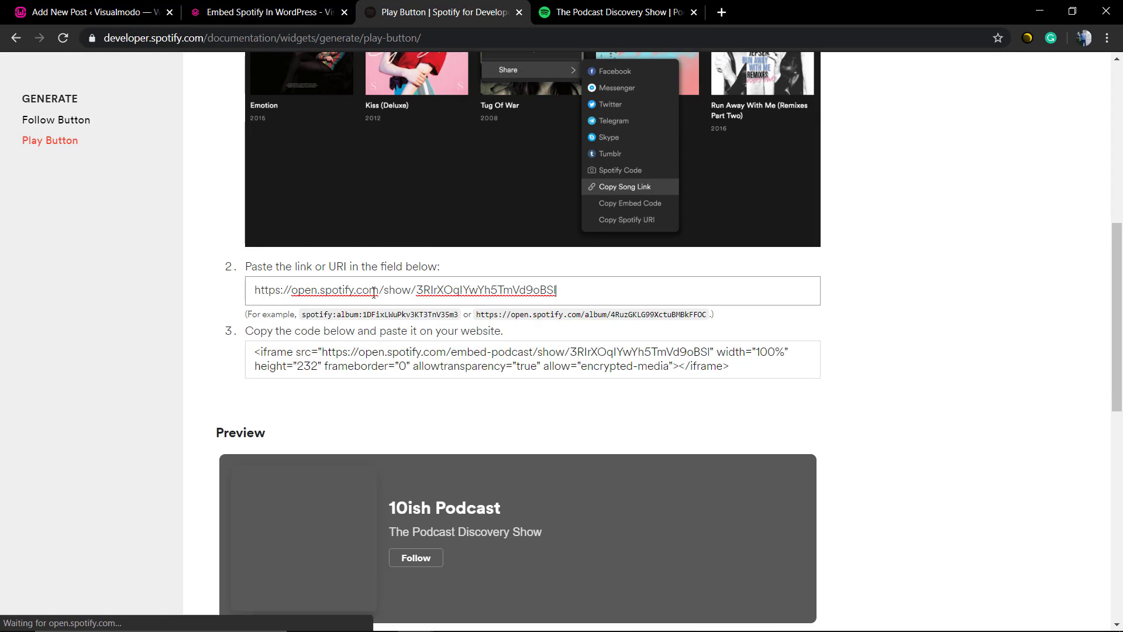
scroll(459, 381, "down", 6)
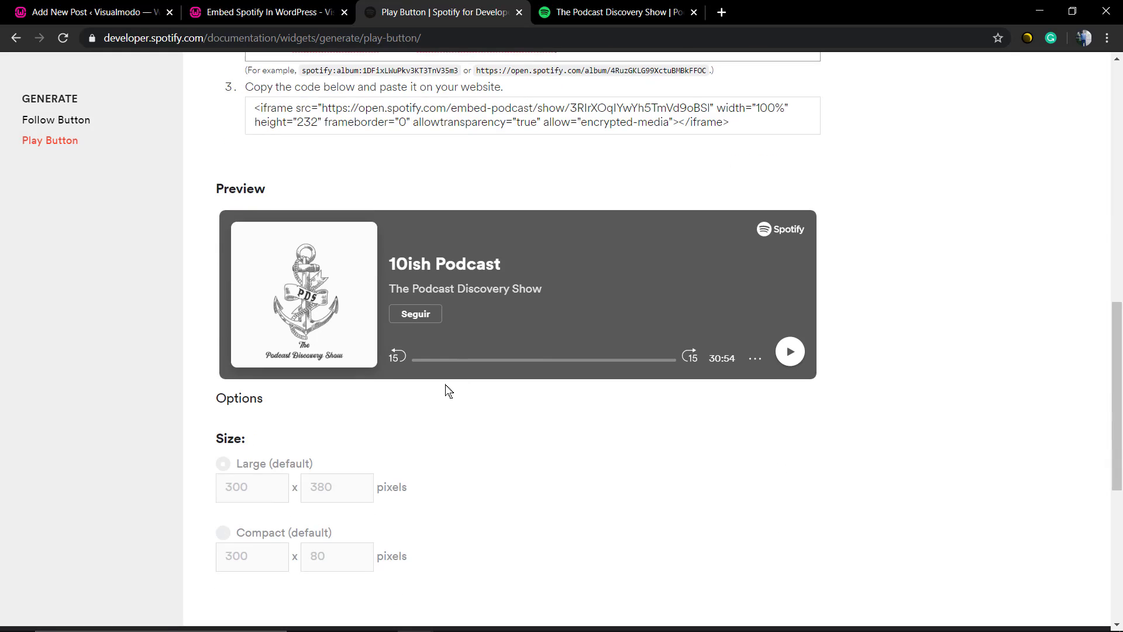
scroll(446, 381, "up", 4)
scroll(547, 372, "down", 2)
scroll(534, 316, "up", 4)
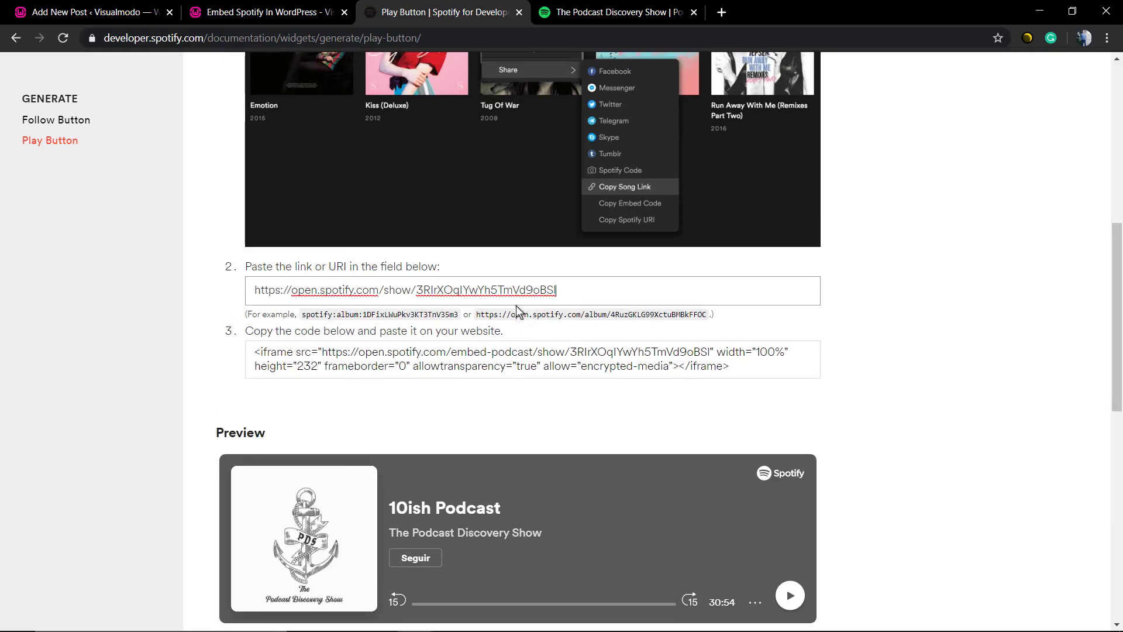
Step: Clear the link field and select the podcast embed code again
key("ctrl+a")
key("BackSpace")
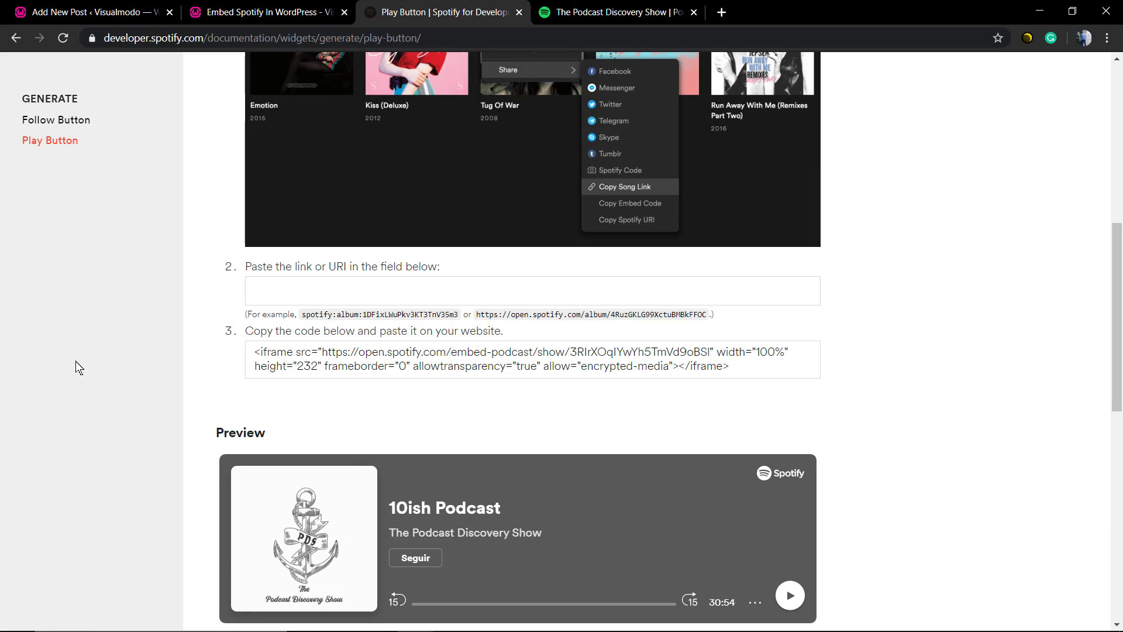
left_click(357, 367)
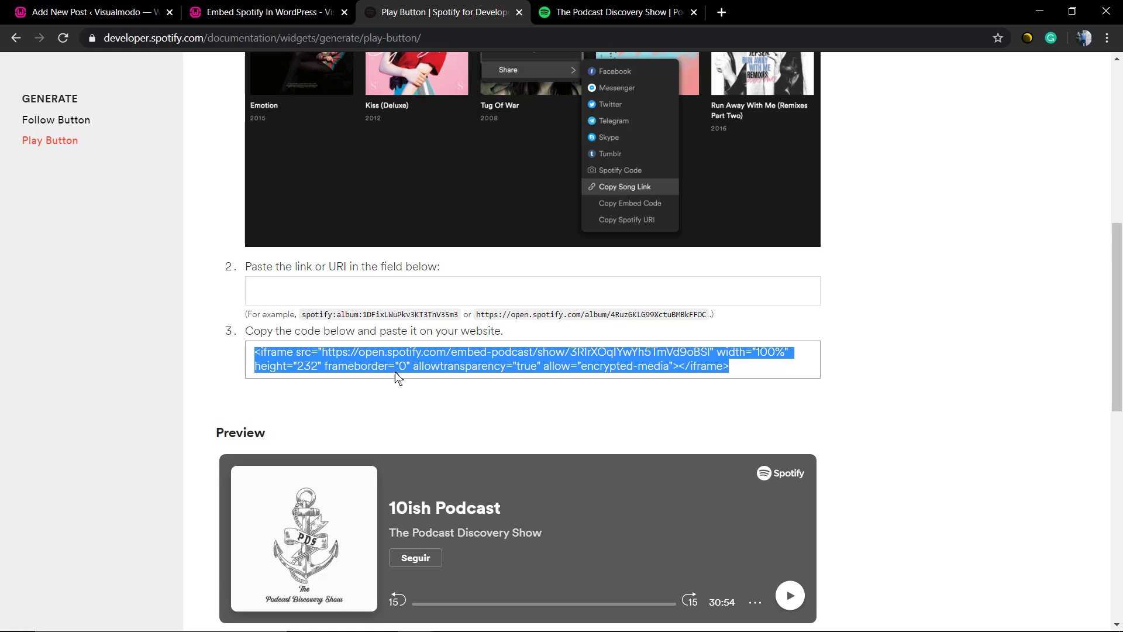
scroll(389, 369, "down", 6)
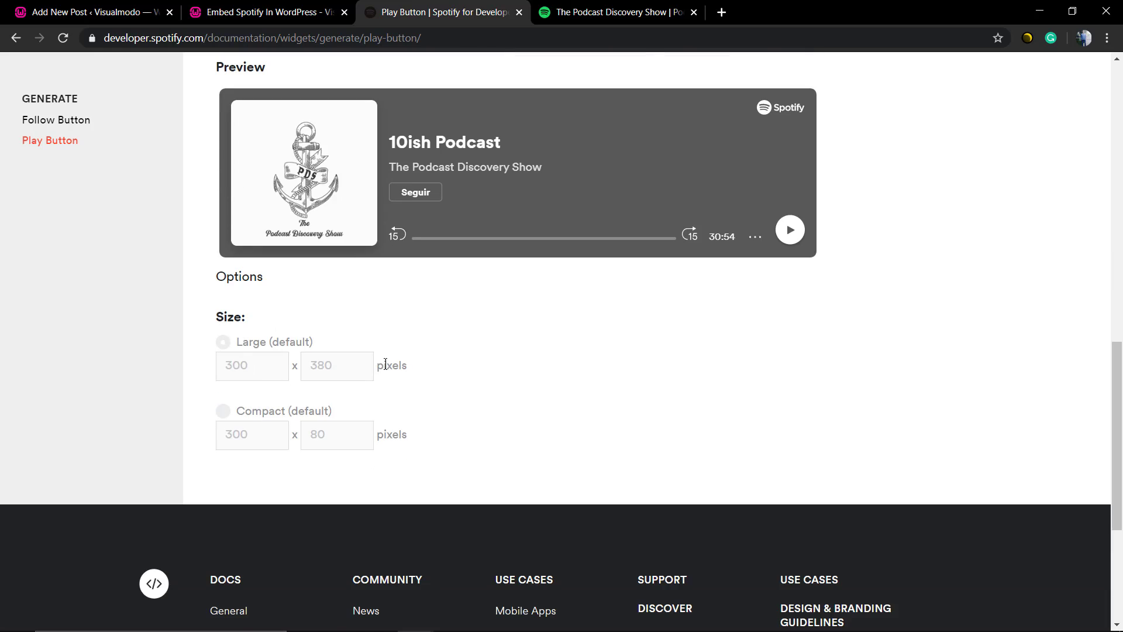
scroll(386, 364, "up", 4)
left_click(326, 246)
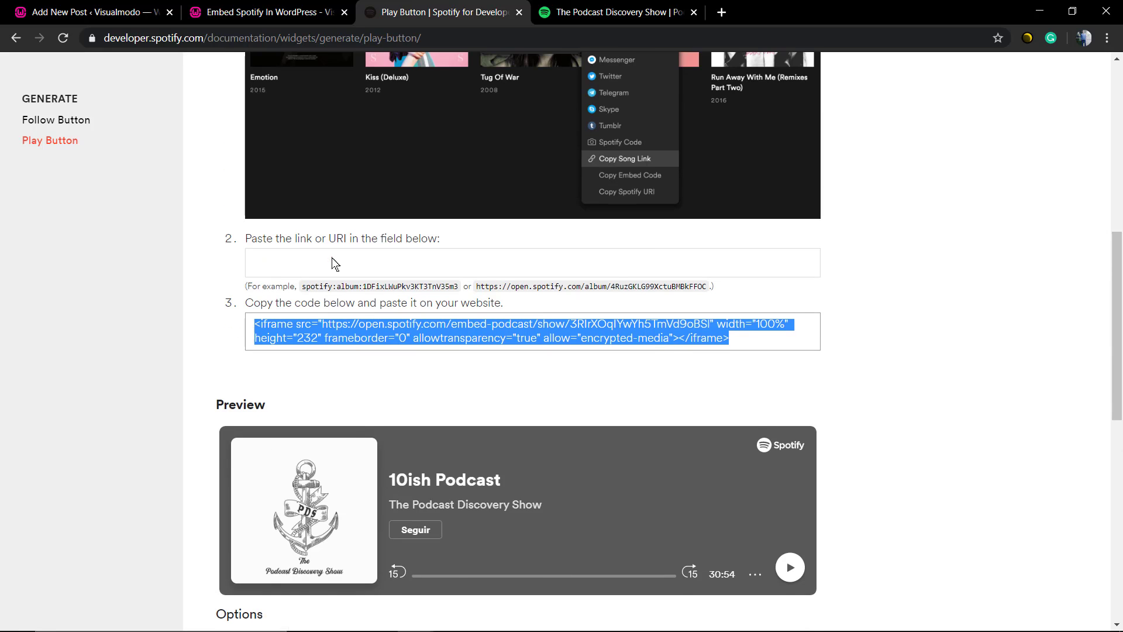
left_click(608, 12)
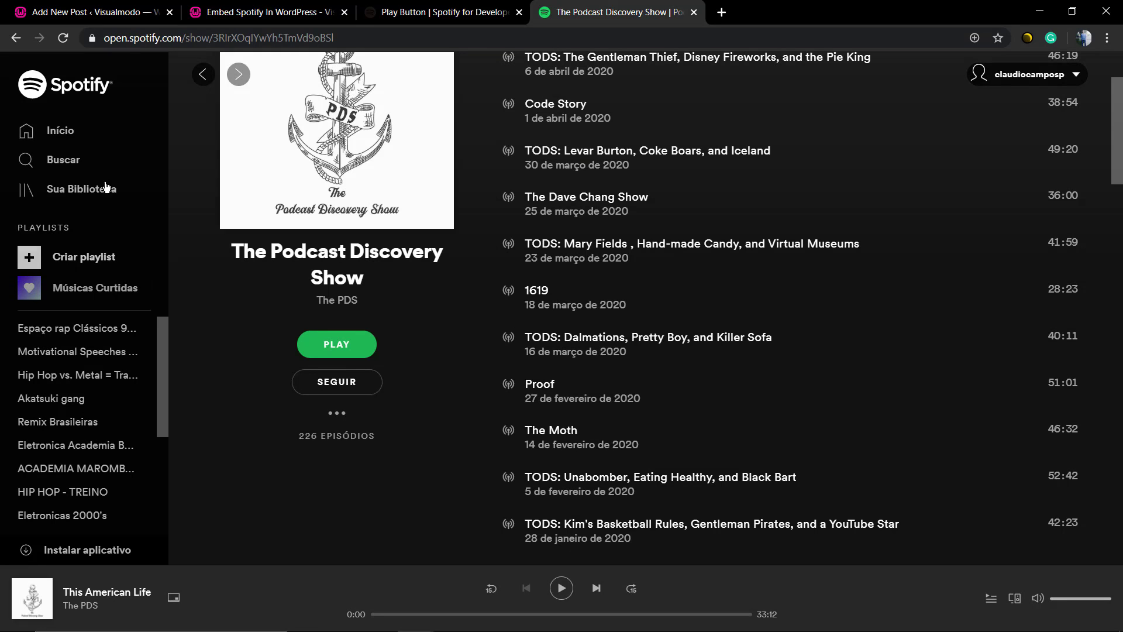
Step: Search 'david' and copy the This Is David Guetta playlist link
left_click(88, 159)
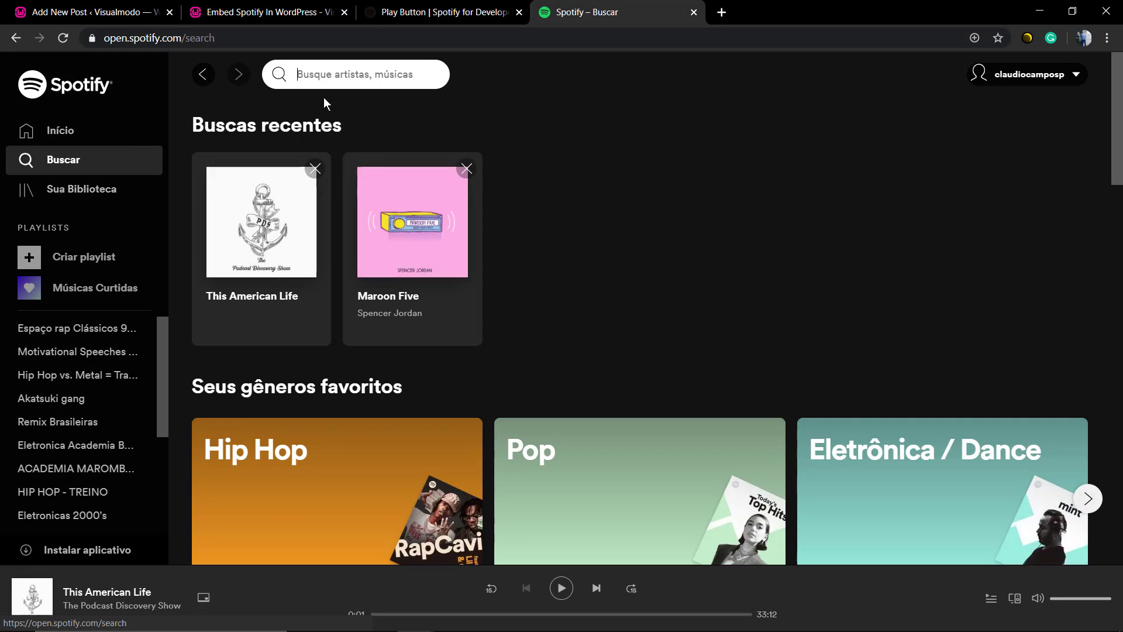
type("david")
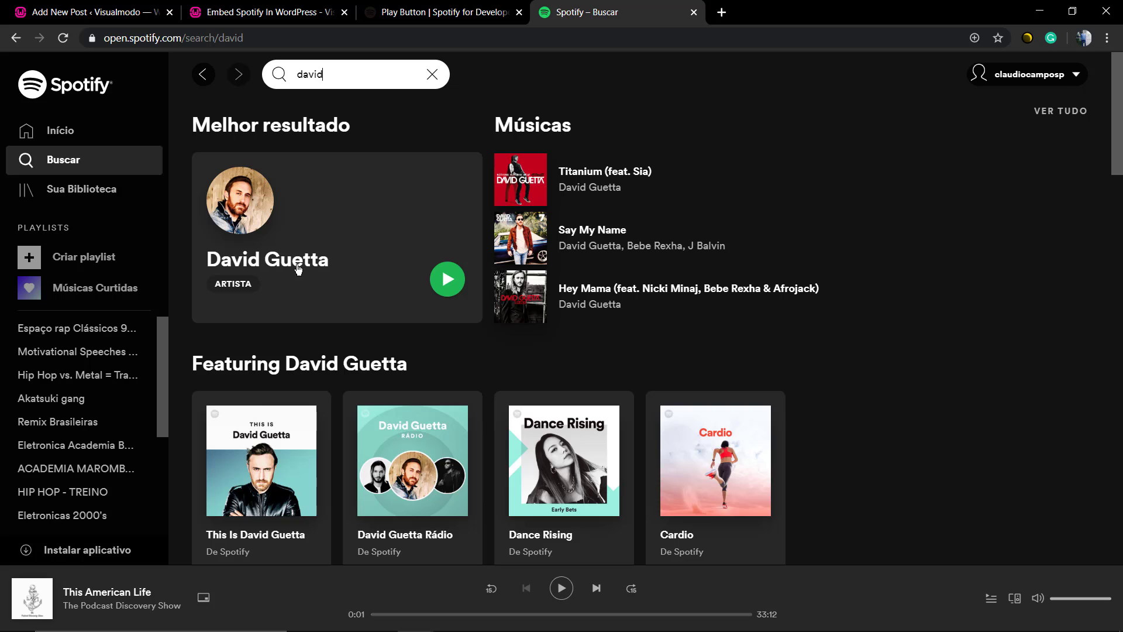
scroll(294, 265, "down", 2)
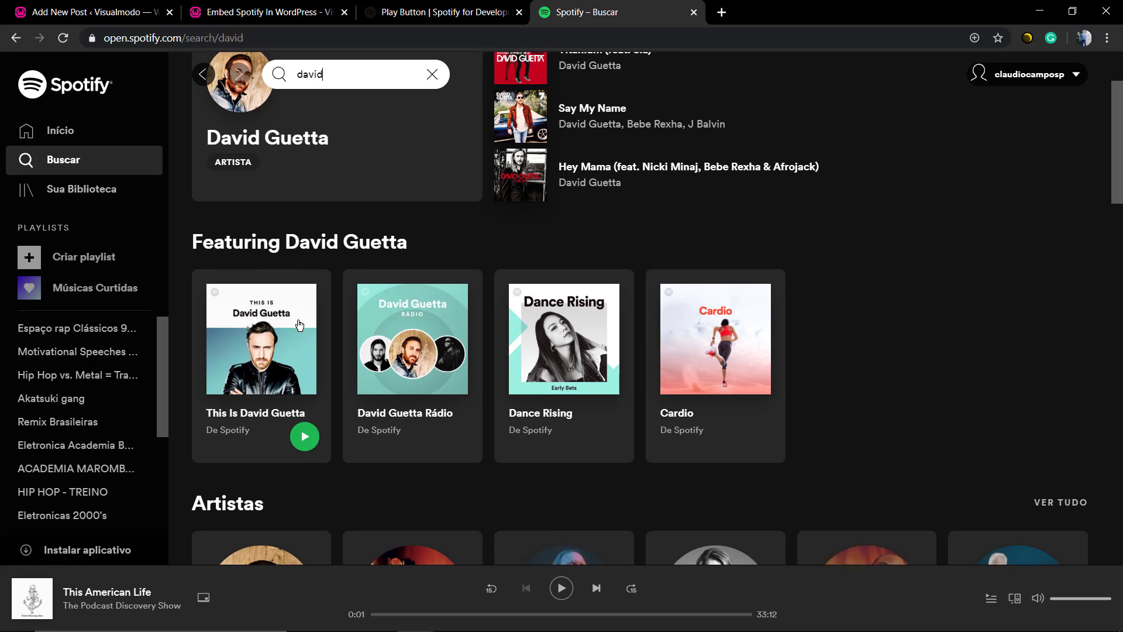
right_click(249, 418)
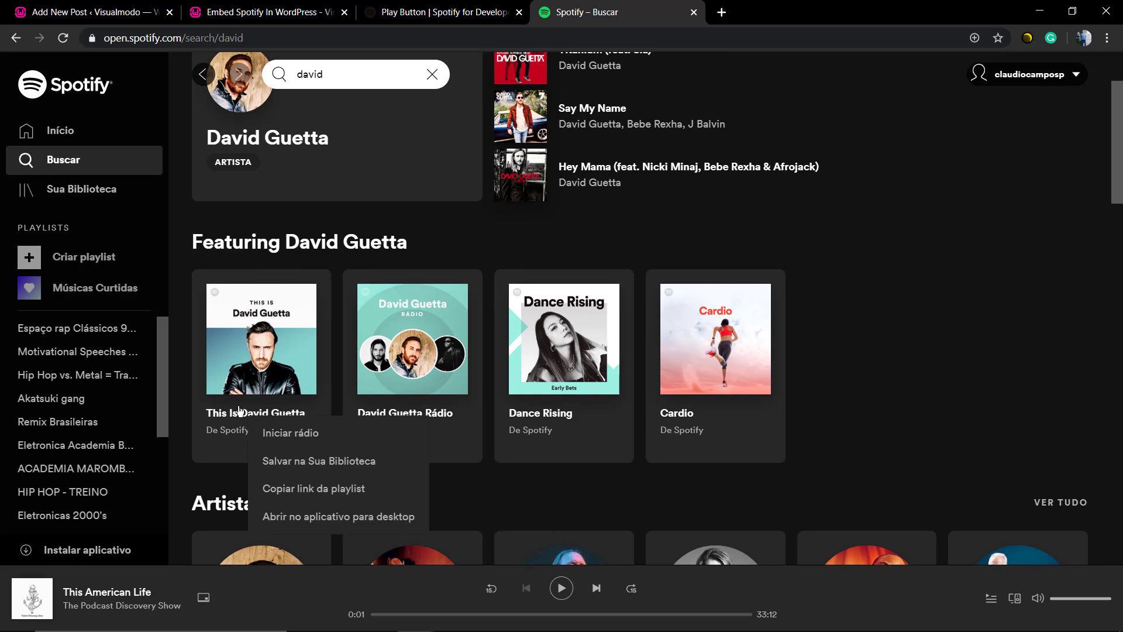
left_click(286, 488)
Step: Paste the David Guetta playlist link into the generator and select the resulting code
left_click(263, 12)
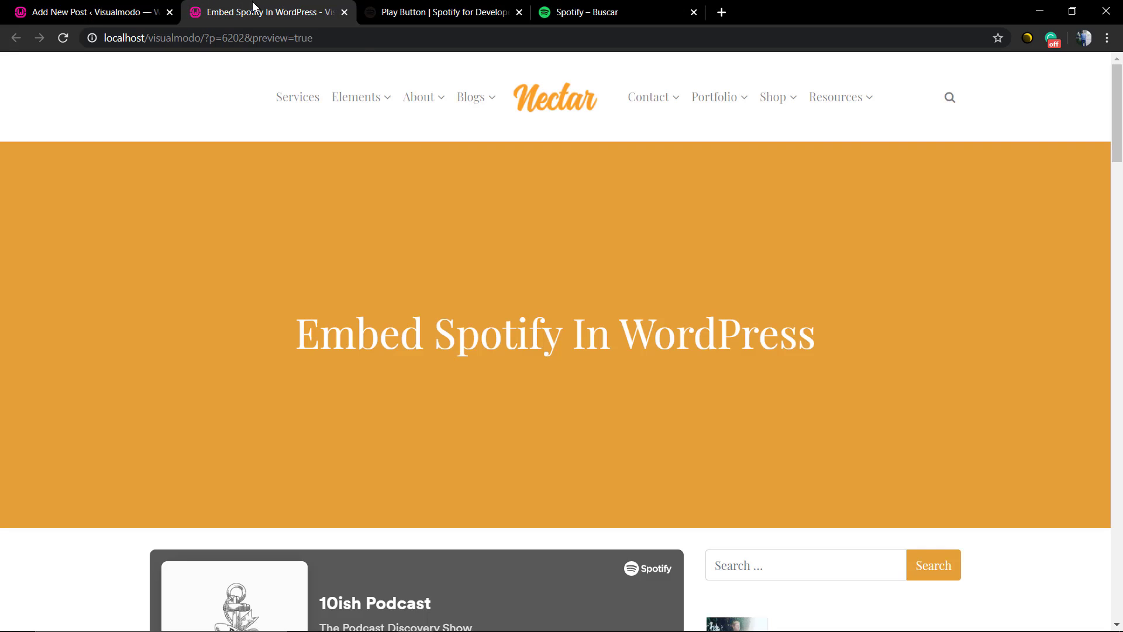
left_click(451, 12)
left_click(371, 282)
type("https://open.spotify.com/playlist/37i9dQZF1DXbDs5HMNanrc")
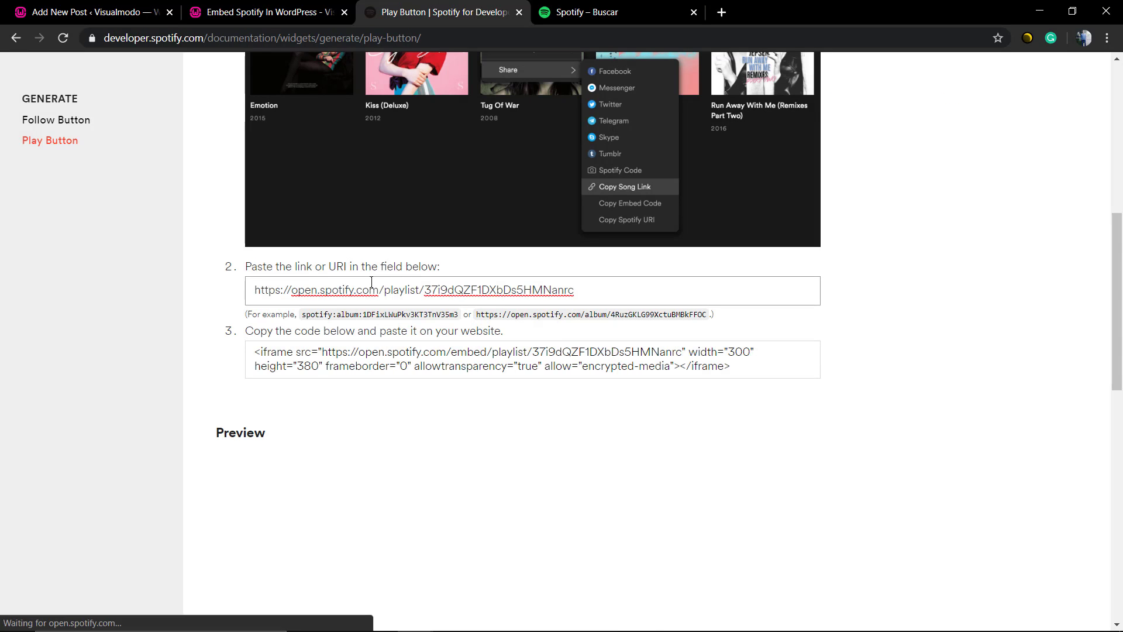
scroll(386, 404, "down", 2)
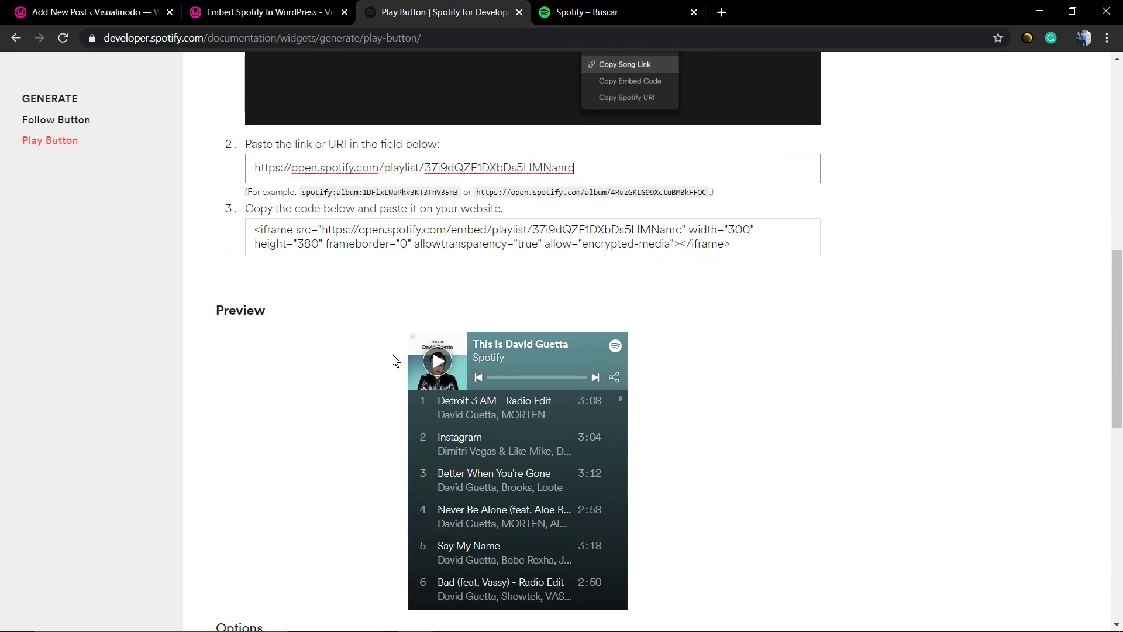
left_click(409, 234)
Step: Toggle the player to Compact and back to Large 300×380, then select the embed code
scroll(369, 316, "down", 6)
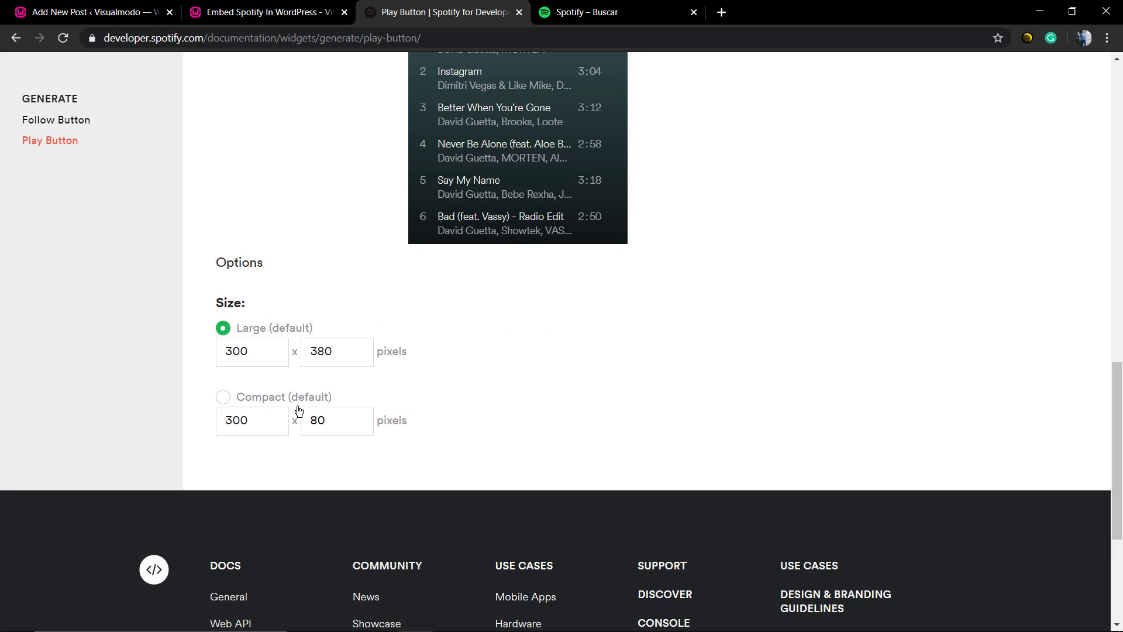
left_click(223, 398)
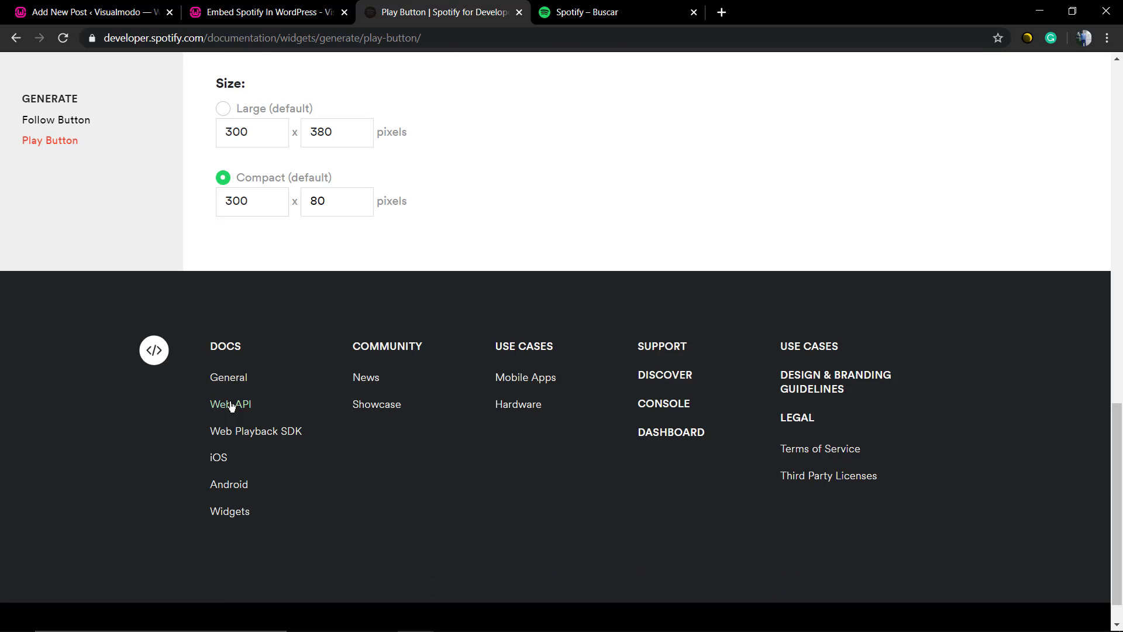
scroll(240, 397, "up", 6)
scroll(245, 392, "down", 4)
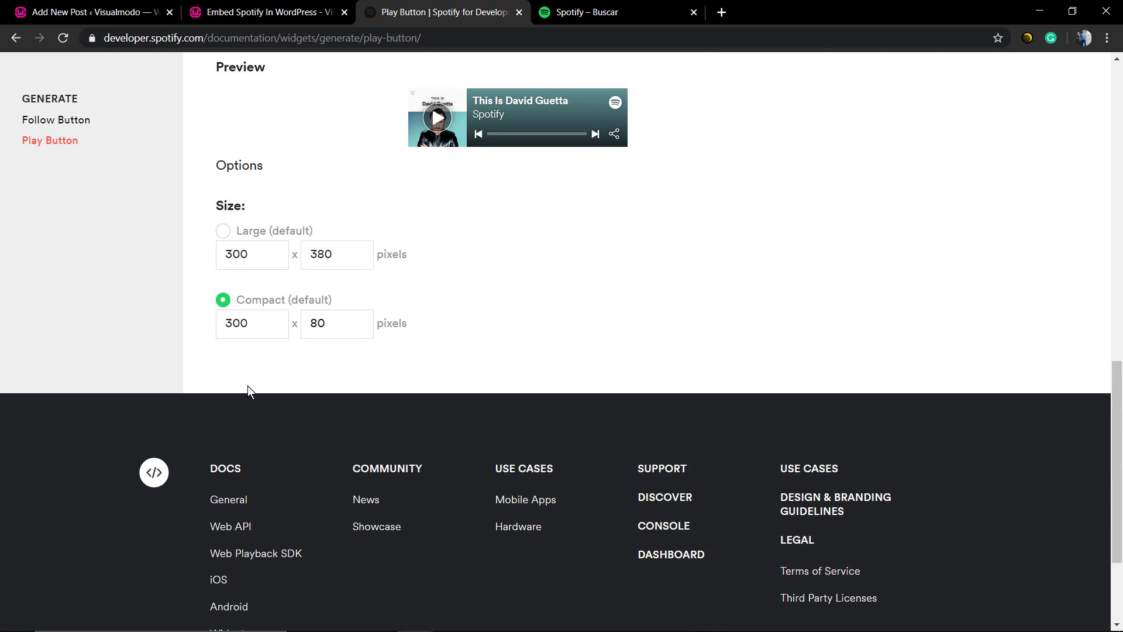
left_click(223, 230)
scroll(287, 286, "up", 4)
scroll(304, 293, "down", 4)
scroll(310, 296, "up", 4)
left_click(337, 232)
key("ctrl+c")
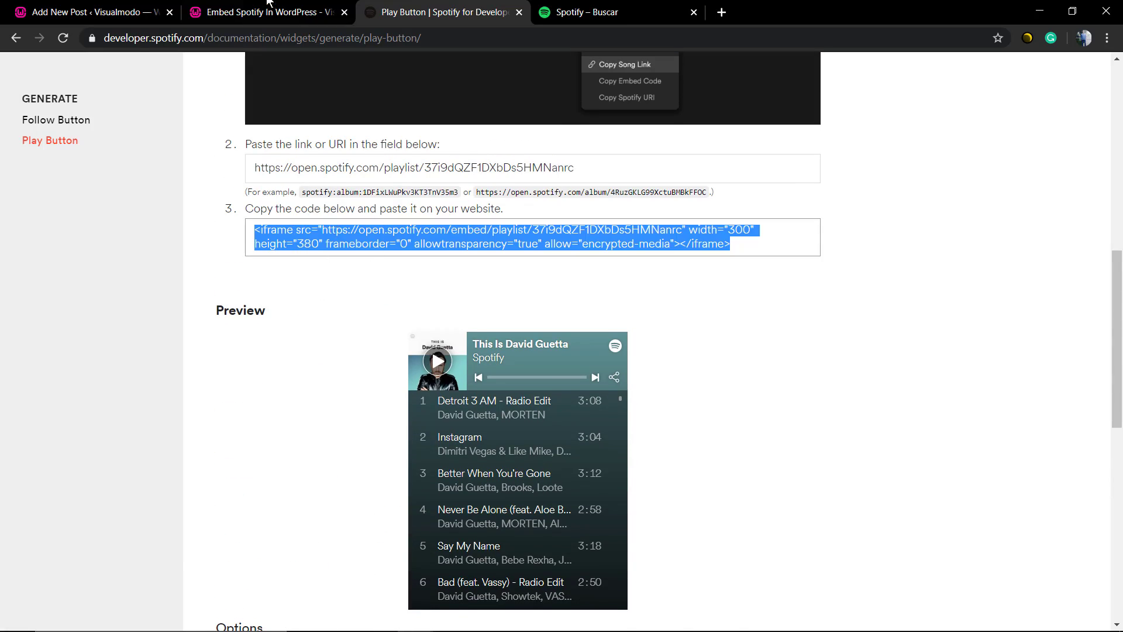
Step: Replace the Spotify block's HTML with the playlist iframe code
left_click(267, 6)
left_click(146, 12)
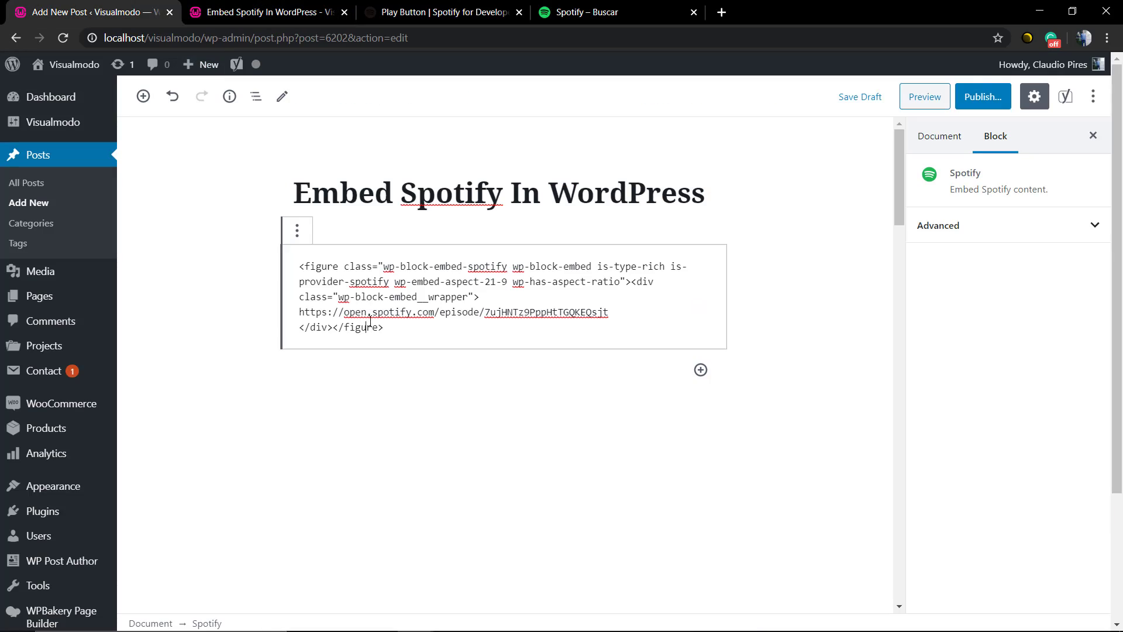
key("ctrl+a")
key("ctrl+v")
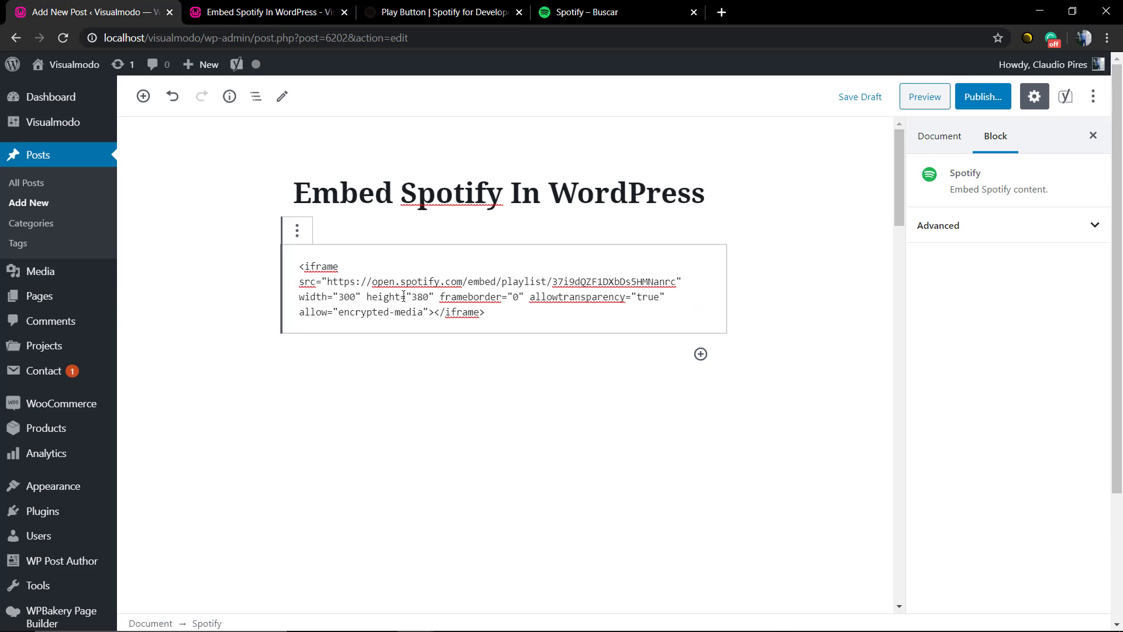
Step: Convert the block to a Custom HTML block and open a preview of the post
left_click(393, 389)
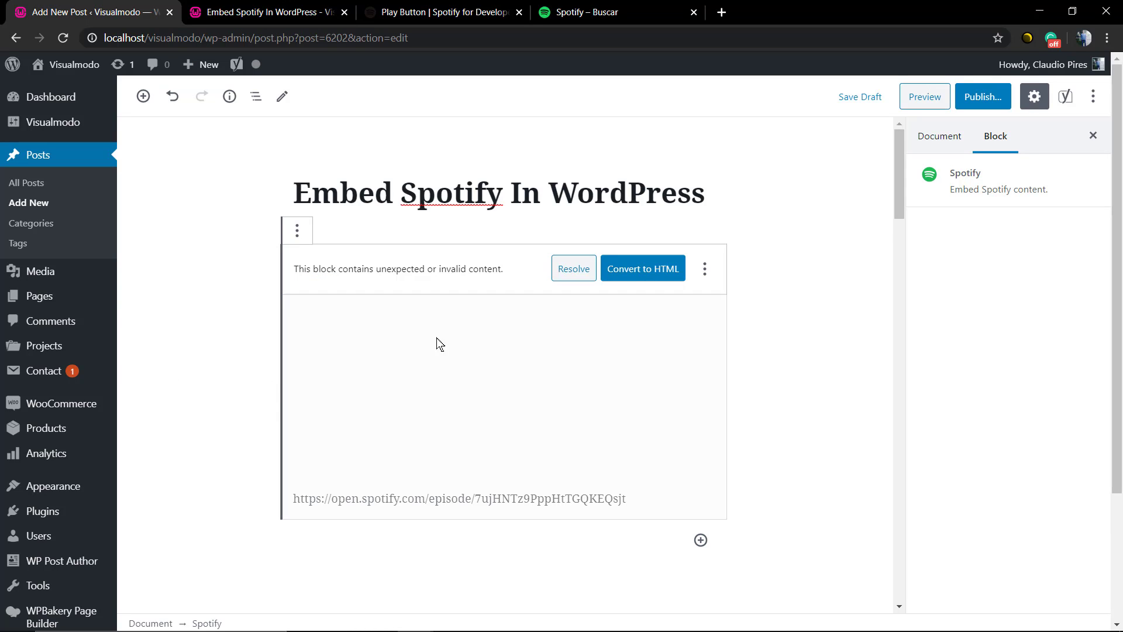
left_click(623, 280)
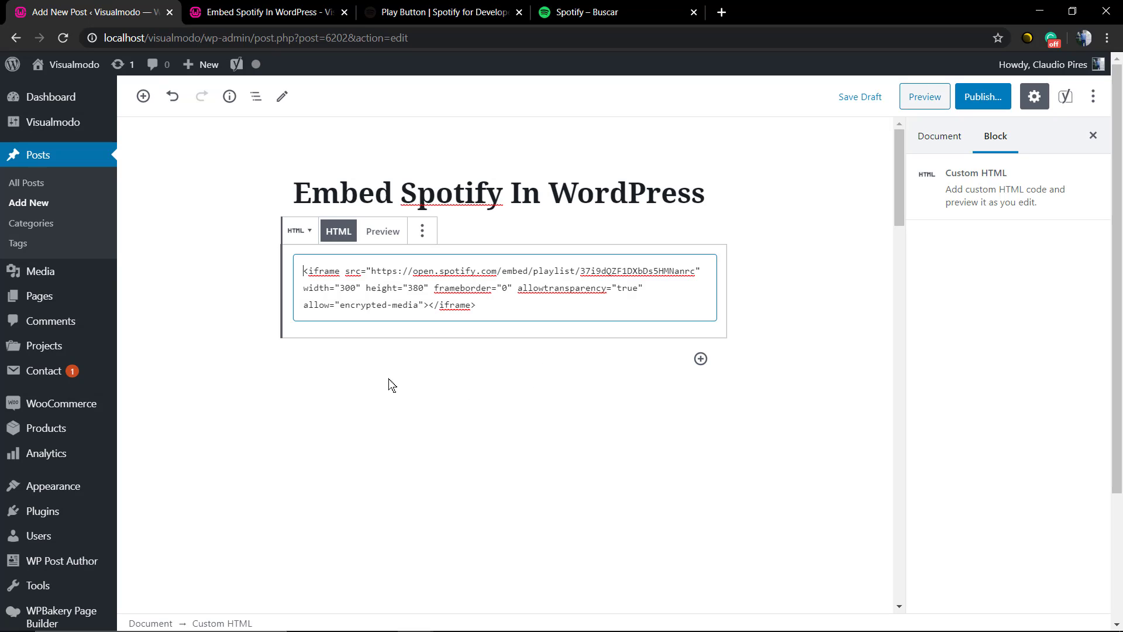
left_click(211, 381)
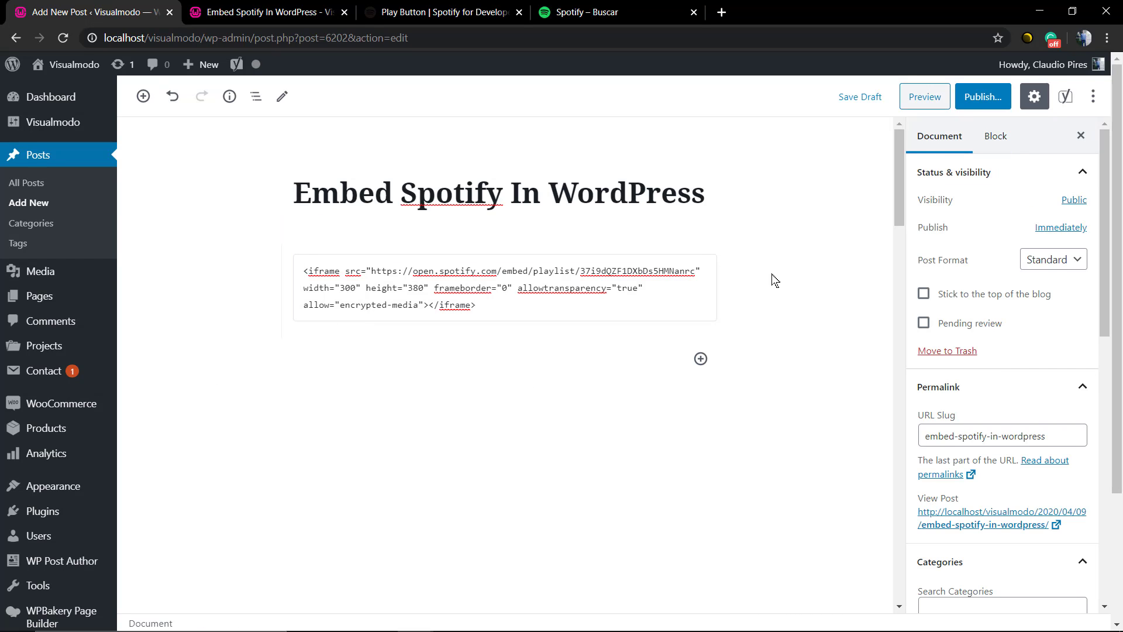
left_click(927, 96)
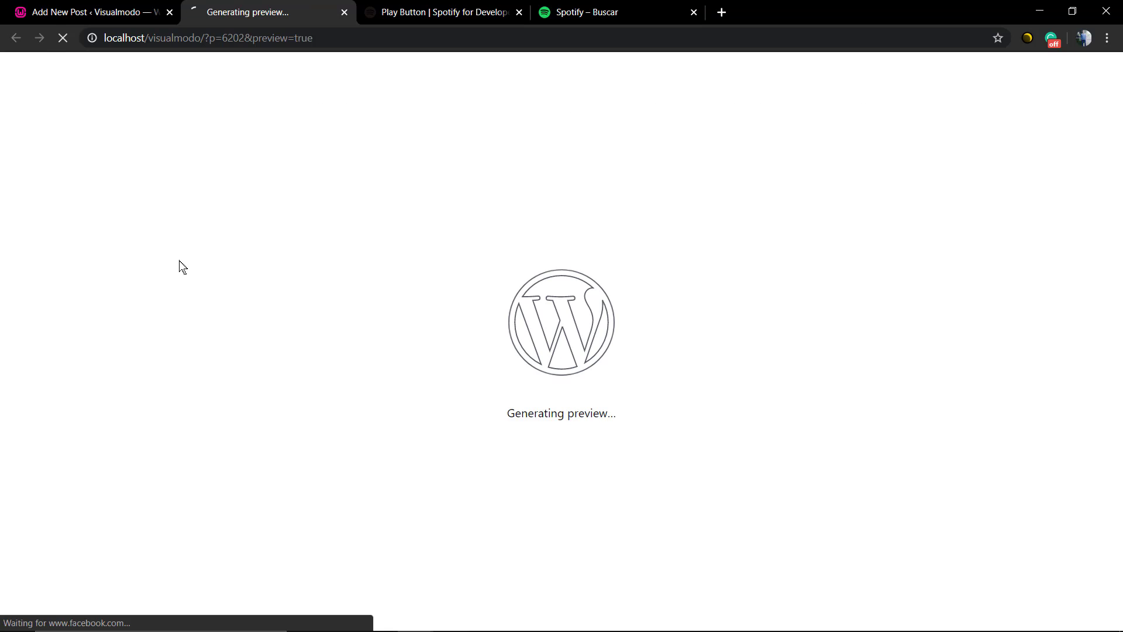
Step: Confirm the preview shows the This Is David Guetta player, then load the Music Band demo site
scroll(155, 265, "down", 3)
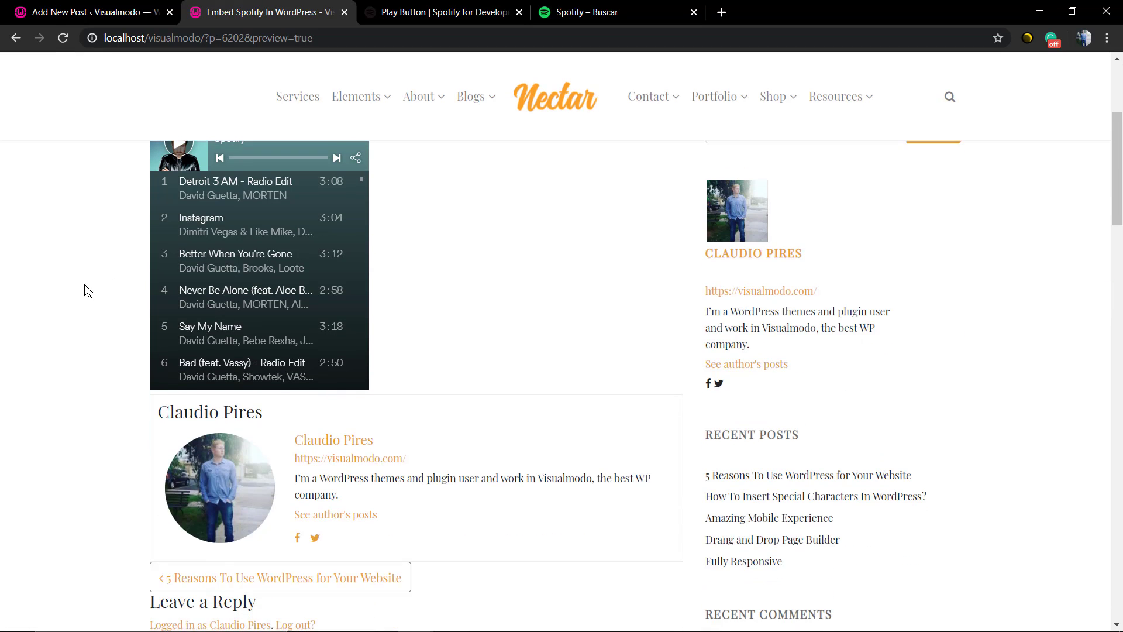
scroll(82, 291, "up", 2)
scroll(65, 272, "up", 2)
scroll(63, 271, "down", 2)
scroll(61, 267, "up", 2)
scroll(61, 266, "down", 2)
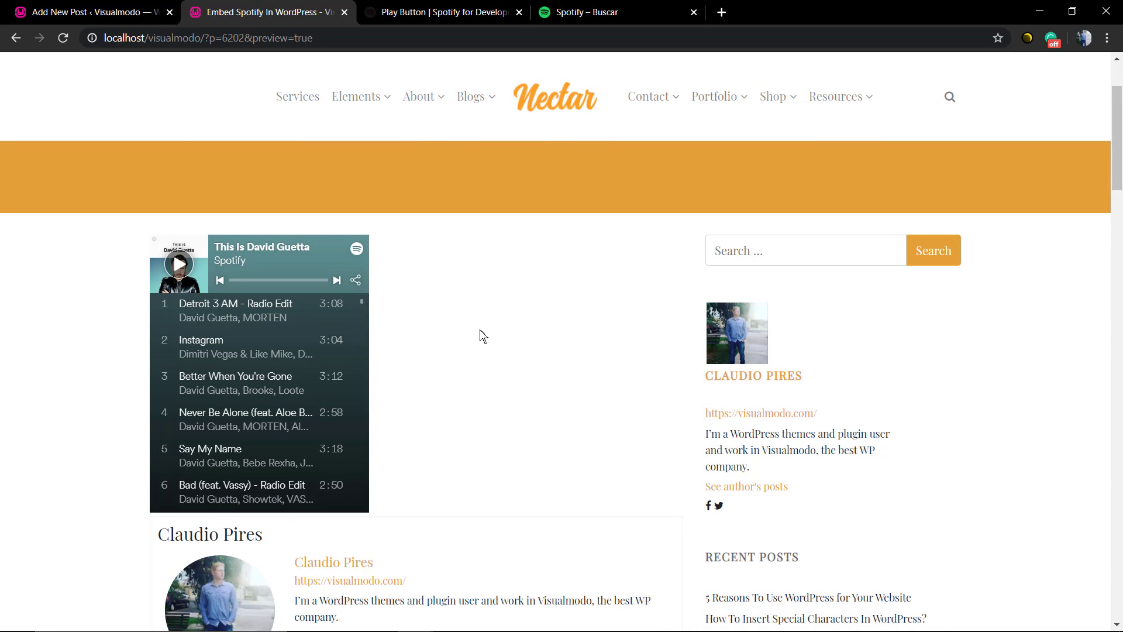
scroll(483, 336, "up", 2)
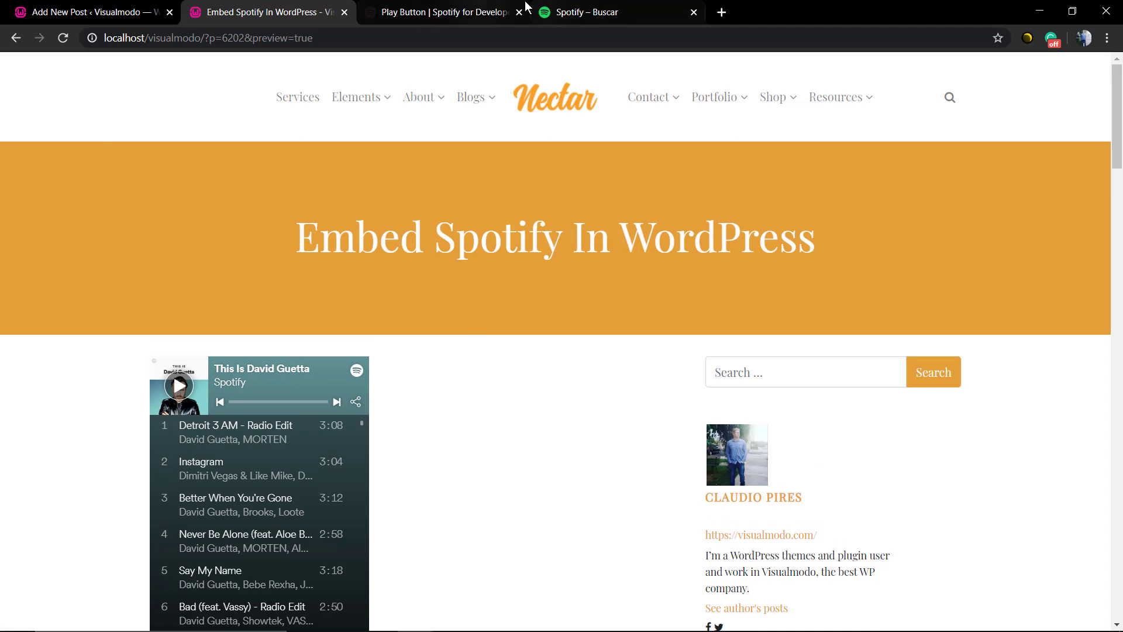
left_click(722, 11)
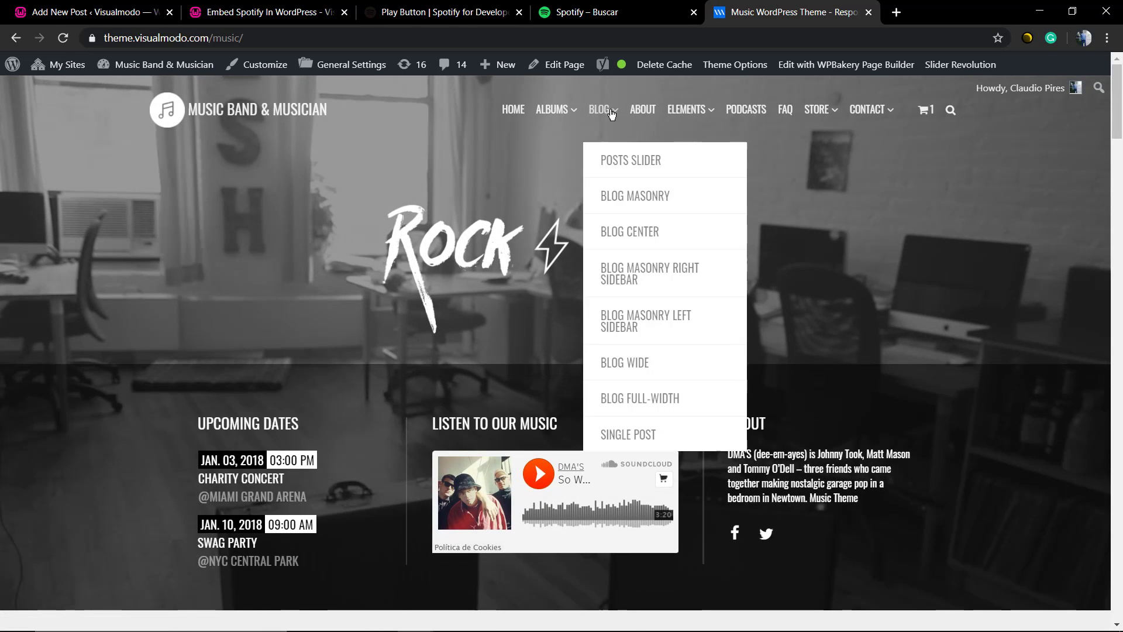
Step: Open the music site's Blog page and look over its sidebar
left_click(599, 109)
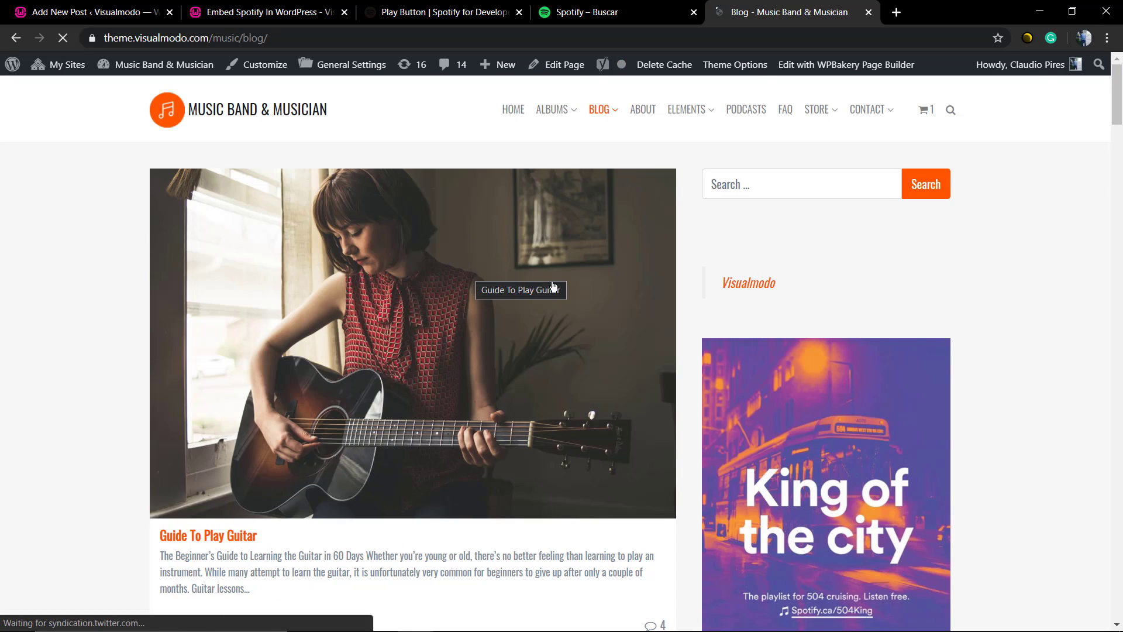
scroll(667, 299, "down", 1)
scroll(667, 299, "up", 1)
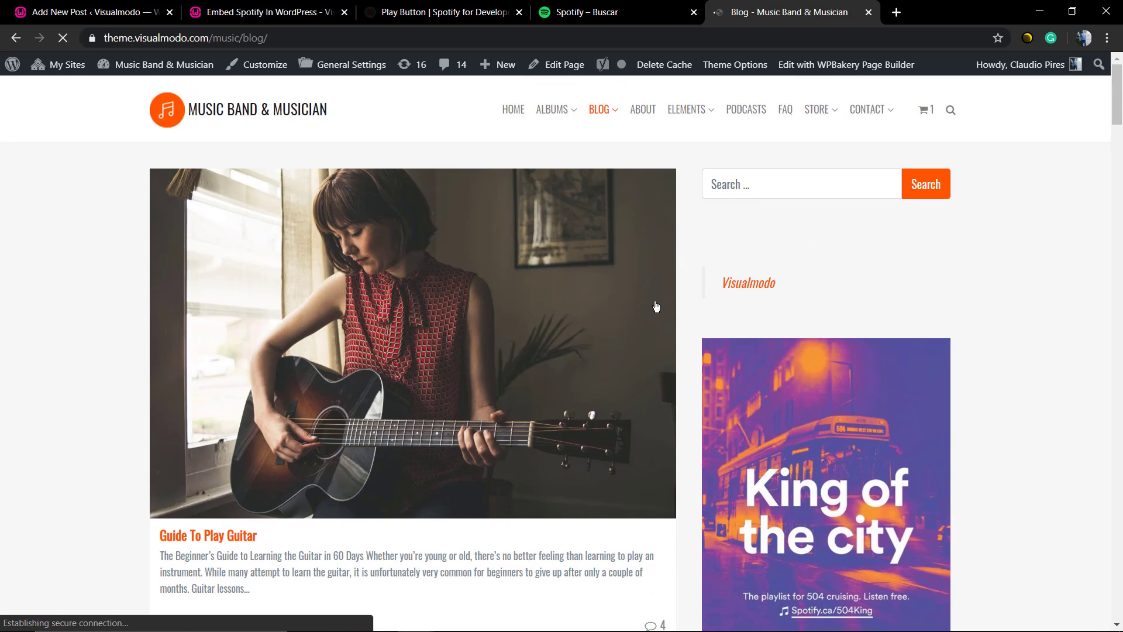
scroll(656, 307, "down", 20)
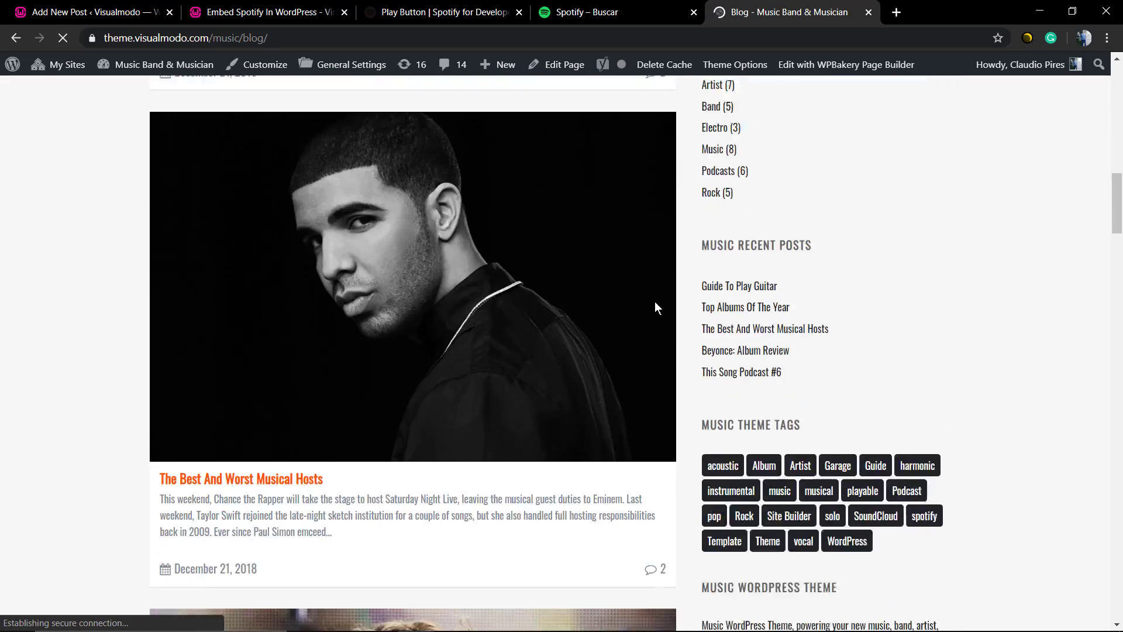
scroll(654, 301, "down", 12)
scroll(655, 306, "up", 20)
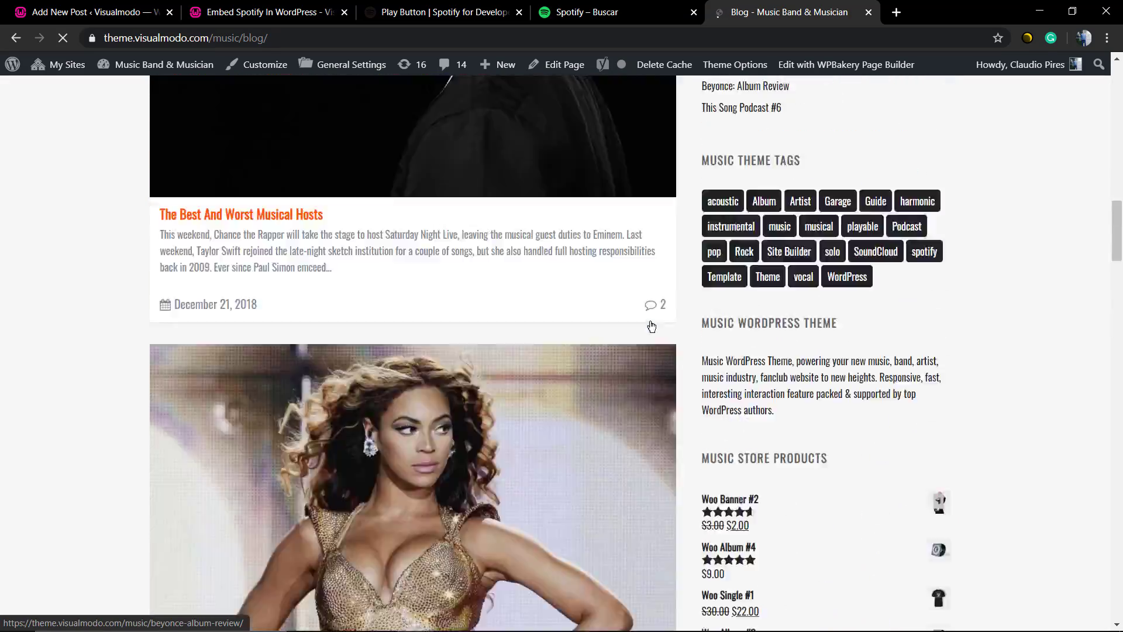
scroll(652, 327, "up", 5)
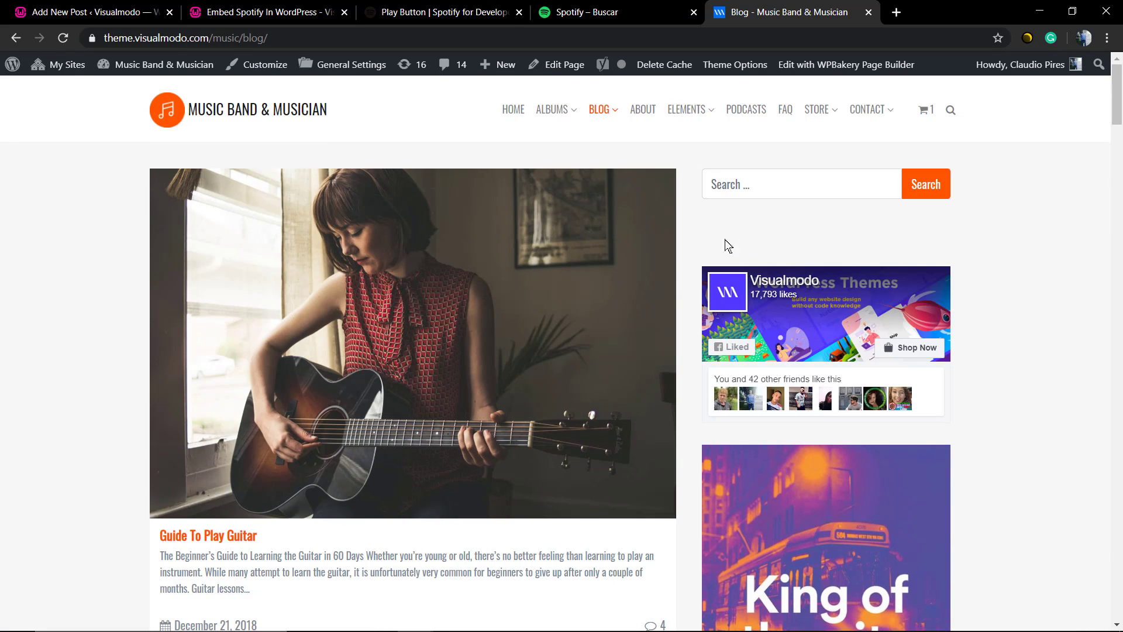
Step: Open the Widgets admin page in a new tab from the Music Band & Musician admin-bar menu
left_click(614, 11)
left_click(775, 11)
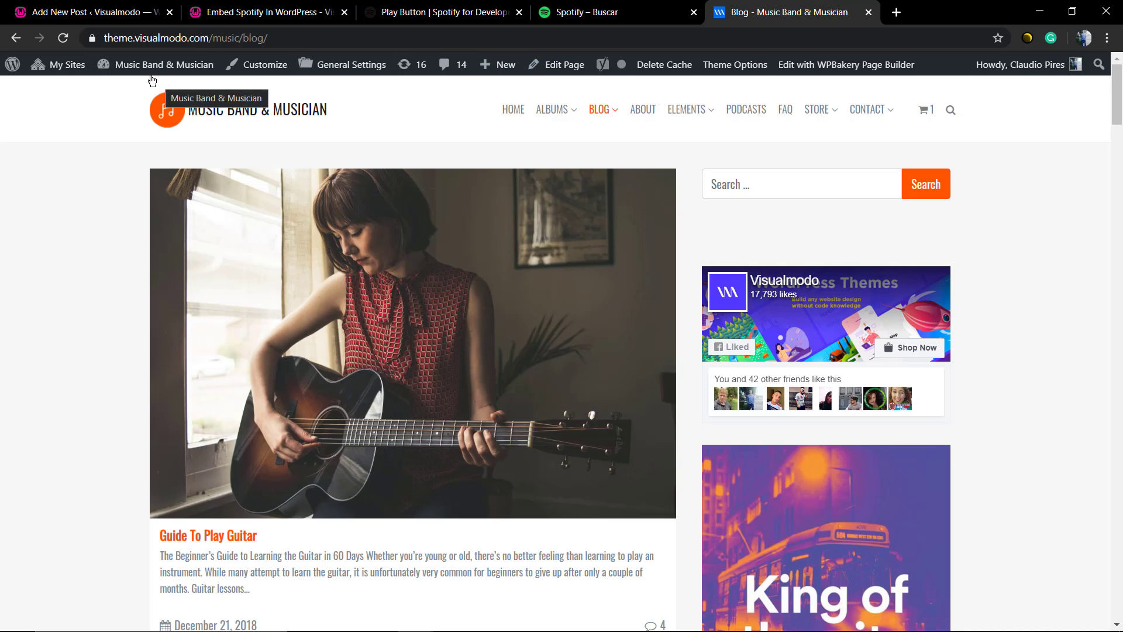
mouse_move(158, 65)
right_click(134, 133)
left_click(146, 140)
Step: Drag an Empty Space widget out of the Sidebar
left_click(855, 9)
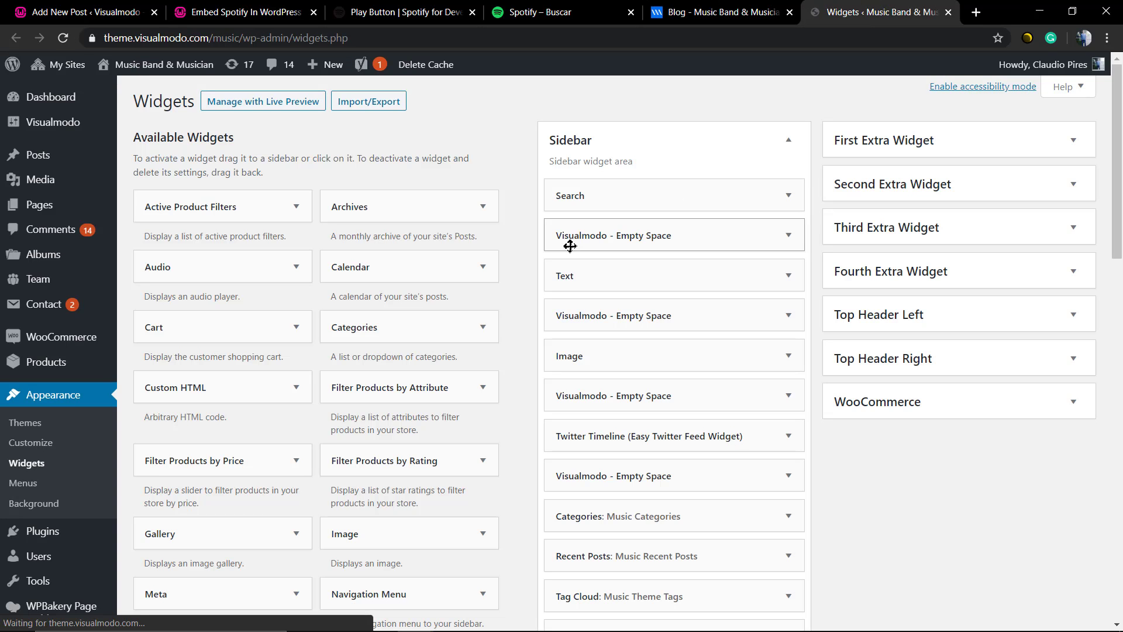
left_click_drag(469, 233, 462, 237)
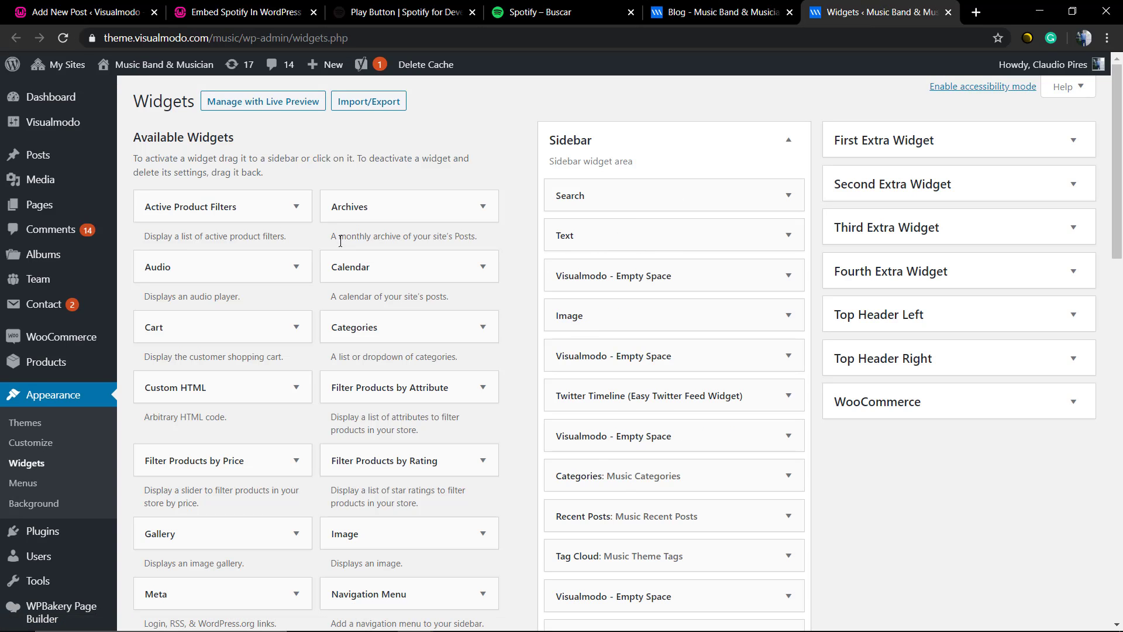
scroll(338, 295, "down", 4)
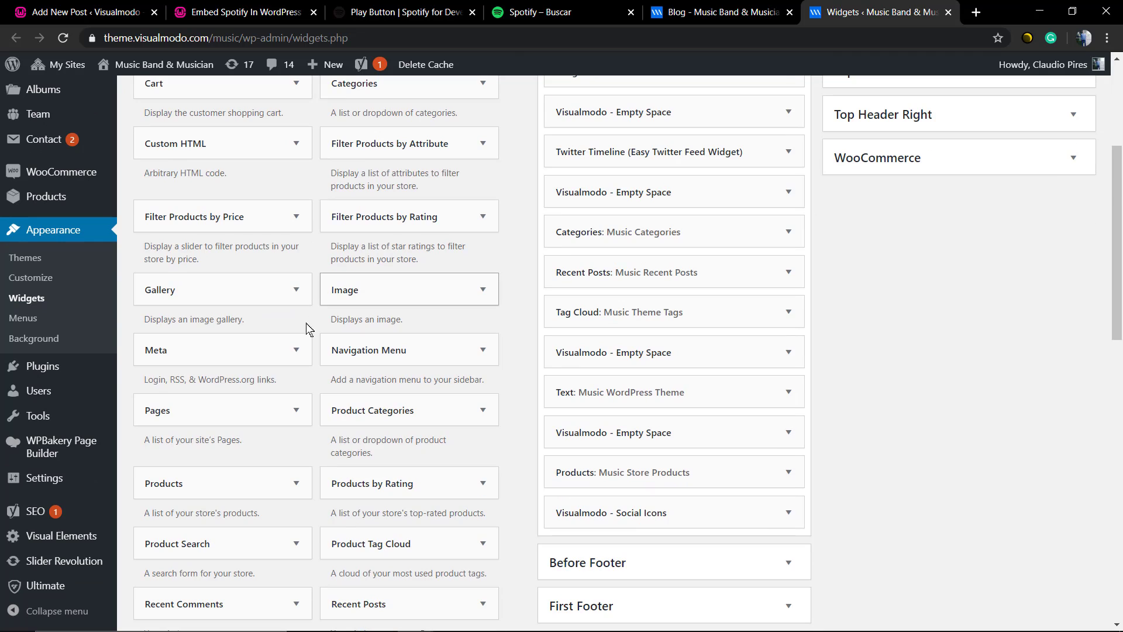
scroll(254, 388, "up", 2)
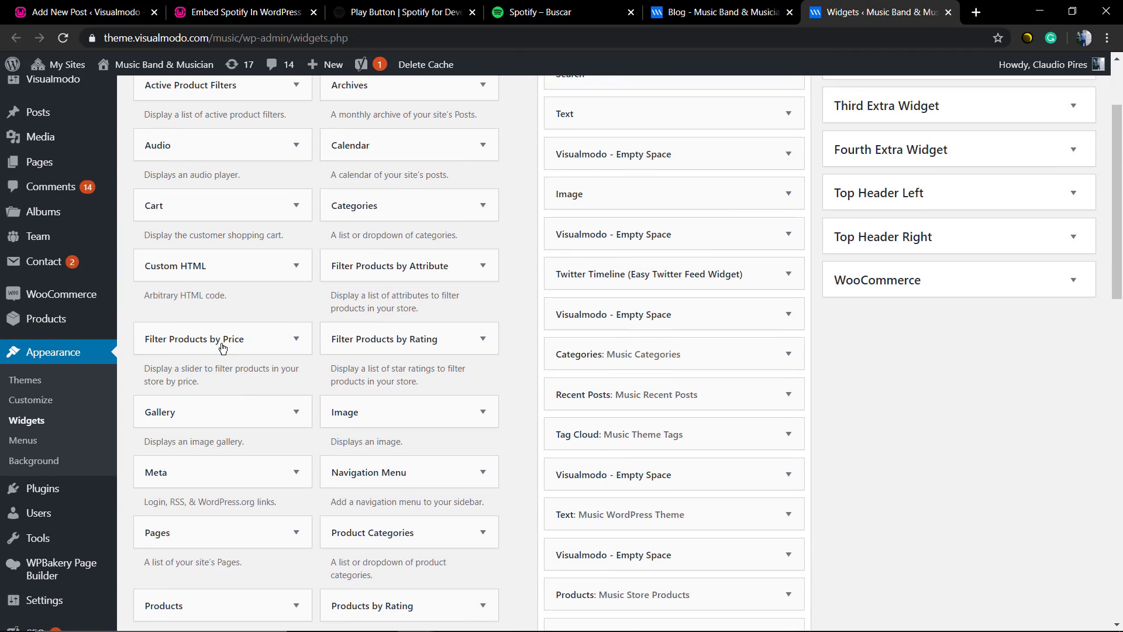
Step: Add a Custom HTML widget to the Sidebar
left_click(172, 269)
left_click_drag(217, 271, 669, 394)
scroll(378, 311, "down", 2)
scroll(585, 363, "down", 2)
Step: Title the widget 'Listen For Free', paste the Spotify iframe code, and save it
left_click(578, 321)
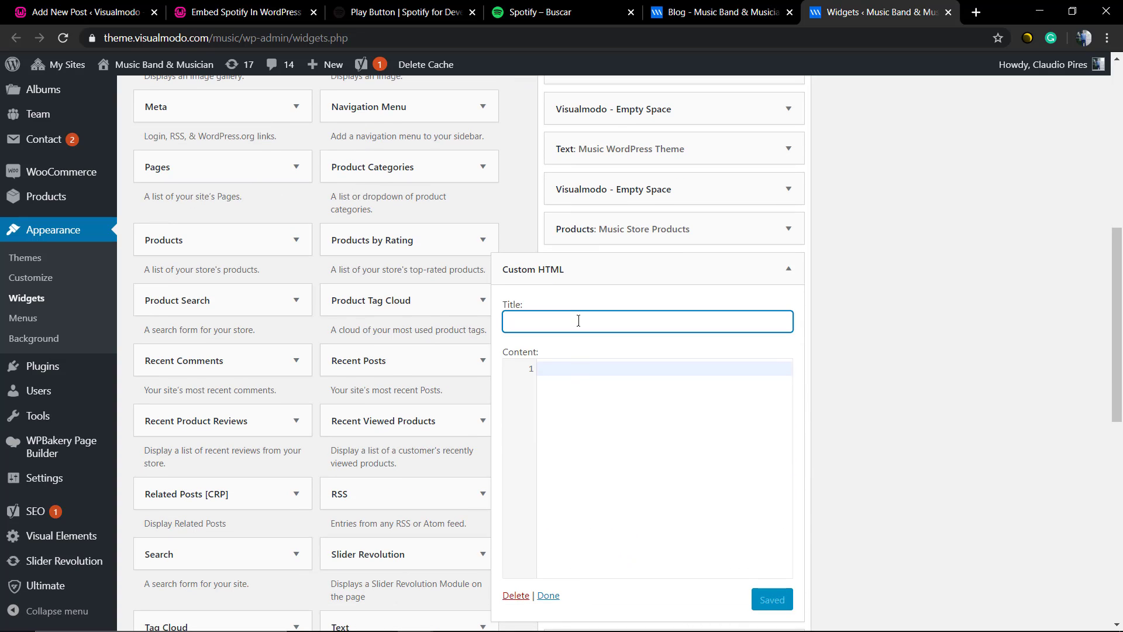
type("Listen For")
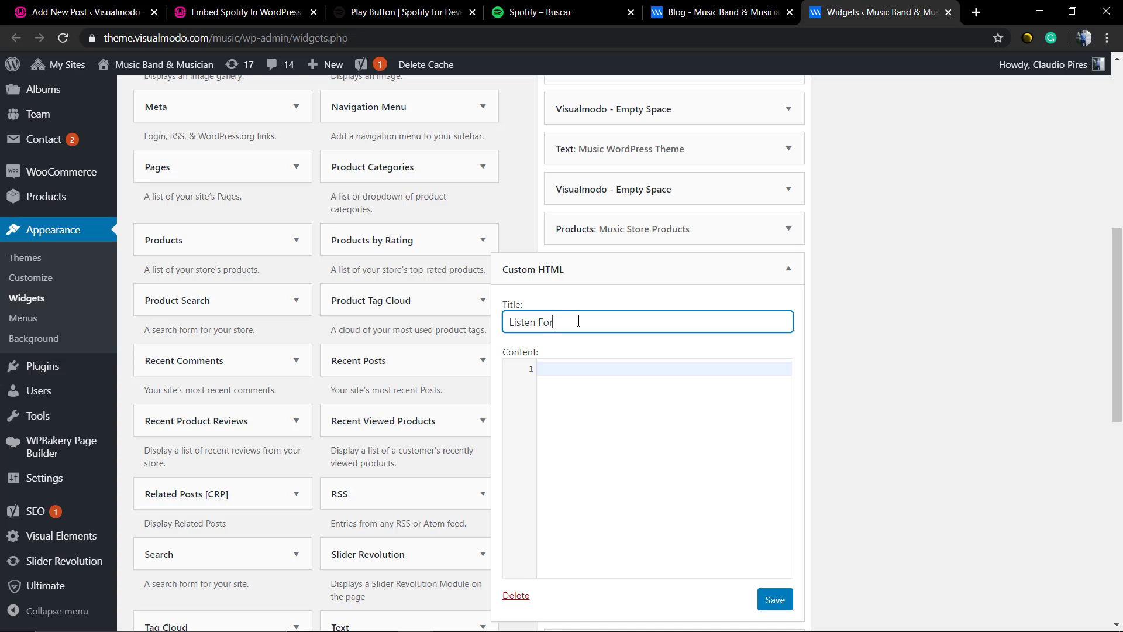
left_click(591, 377)
type("<iframe src=\"https://open.spotify.com/embed/playlist/37i9dQZF1DXbDs5HMNanrc\" width=\"300\" height=\"380\" frameborder=\"0\" allowtransparency=\"true\" allow=\"encrypted-media\"></iframe>")
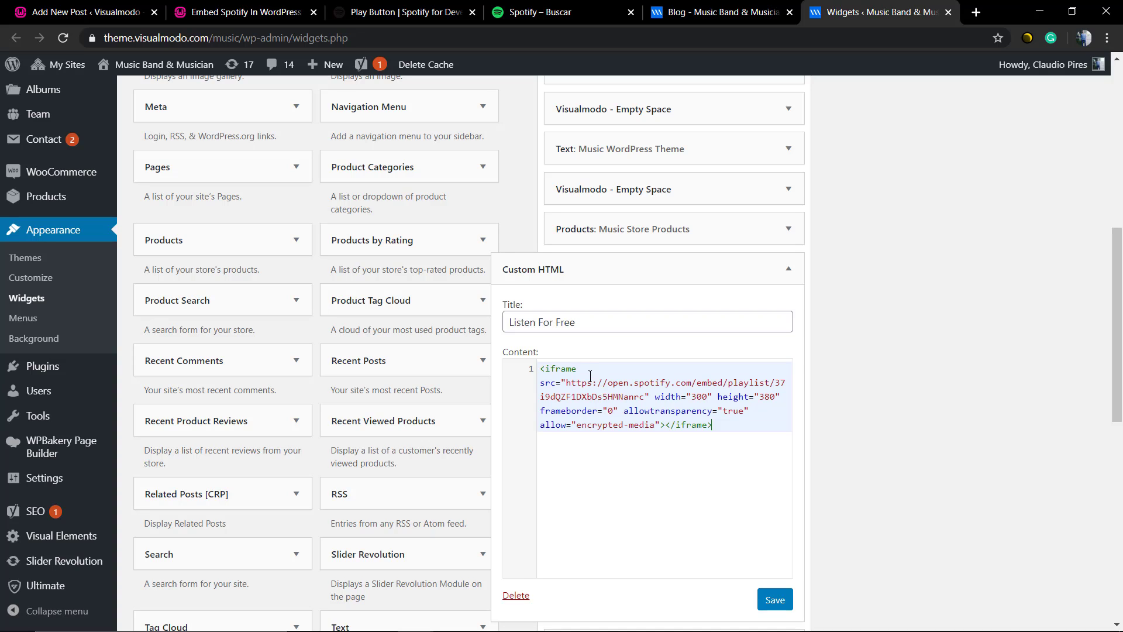
left_click(775, 599)
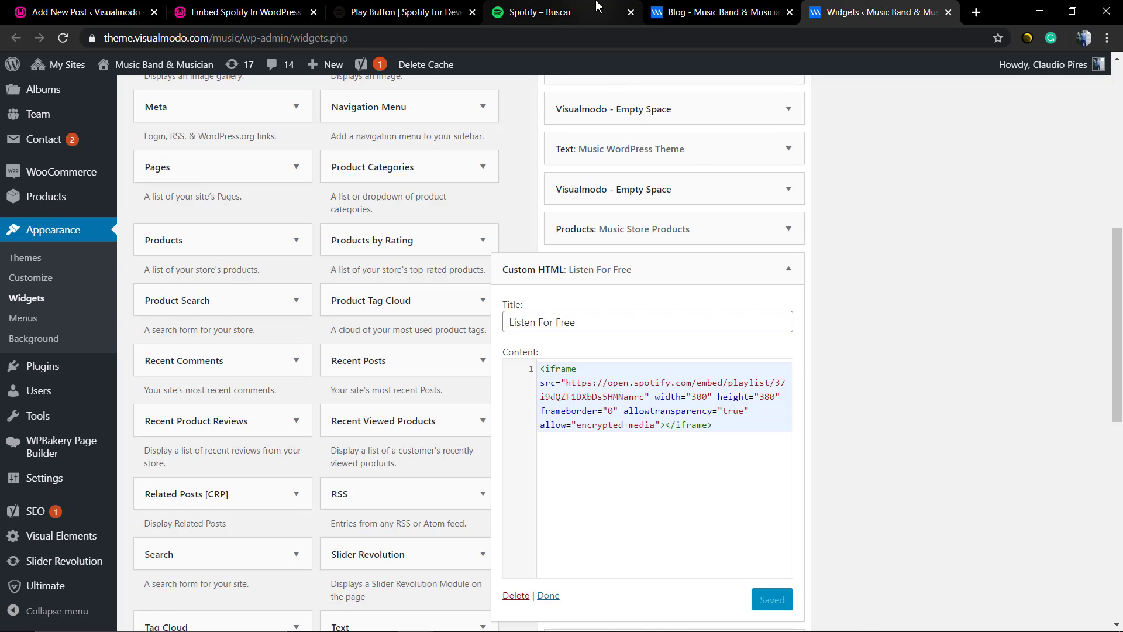
Step: Scroll the live blog sidebar to Listen For Free and browse the This Is David Guetta playlist tracks
left_click(679, 12)
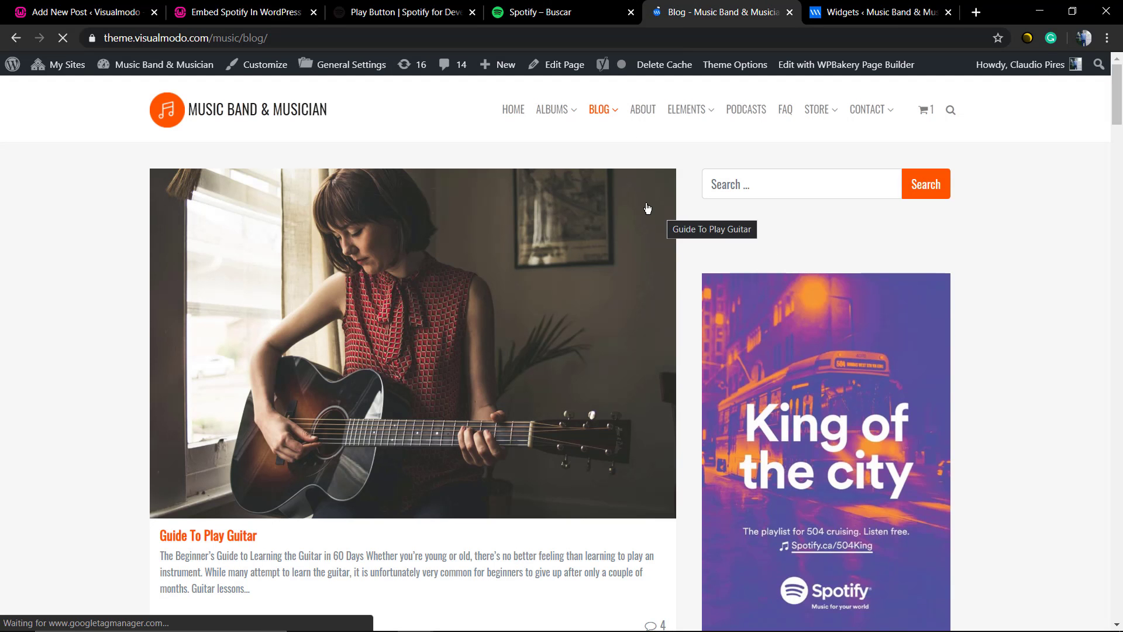
scroll(1020, 273, "down", 20)
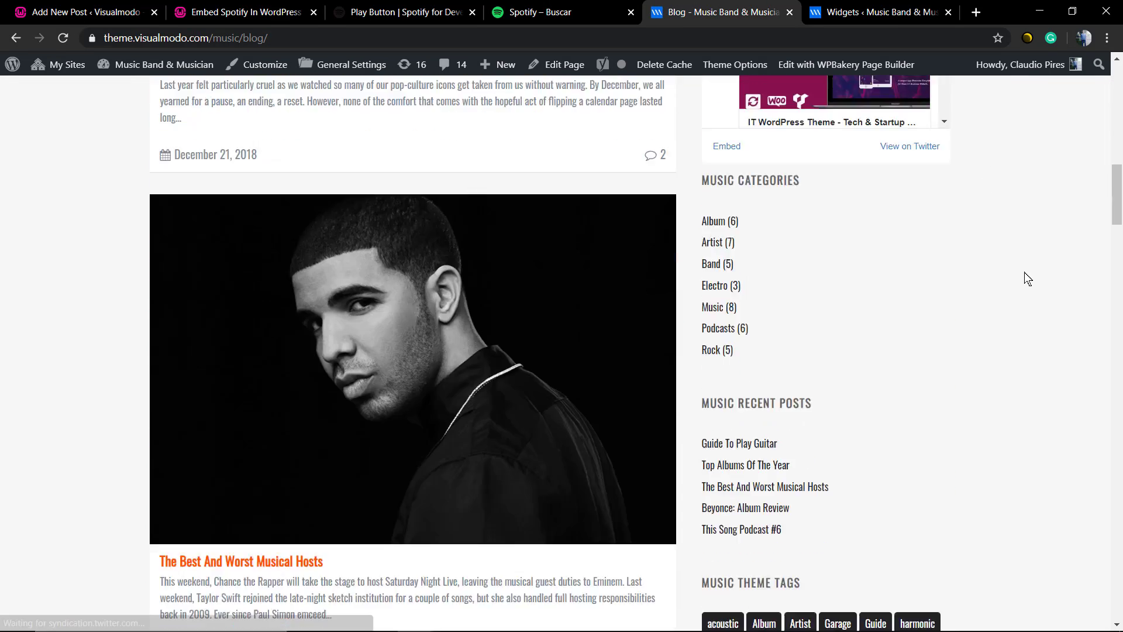
scroll(1030, 275, "down", 5)
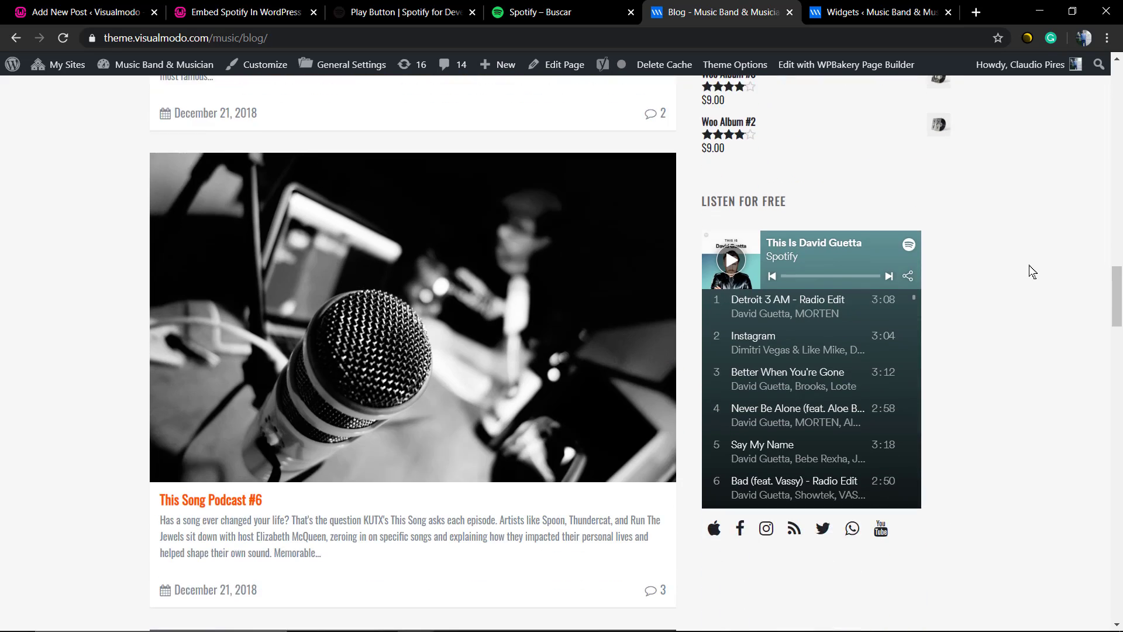
scroll(1034, 272, "up", 1)
scroll(796, 345, "down", 4)
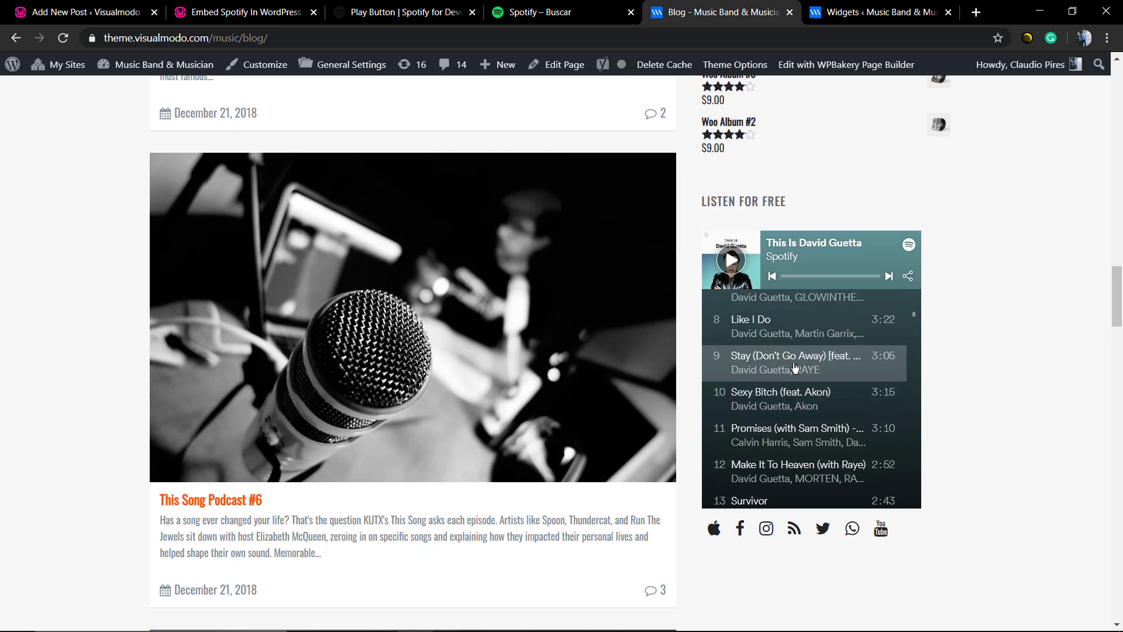
scroll(795, 367, "up", 4)
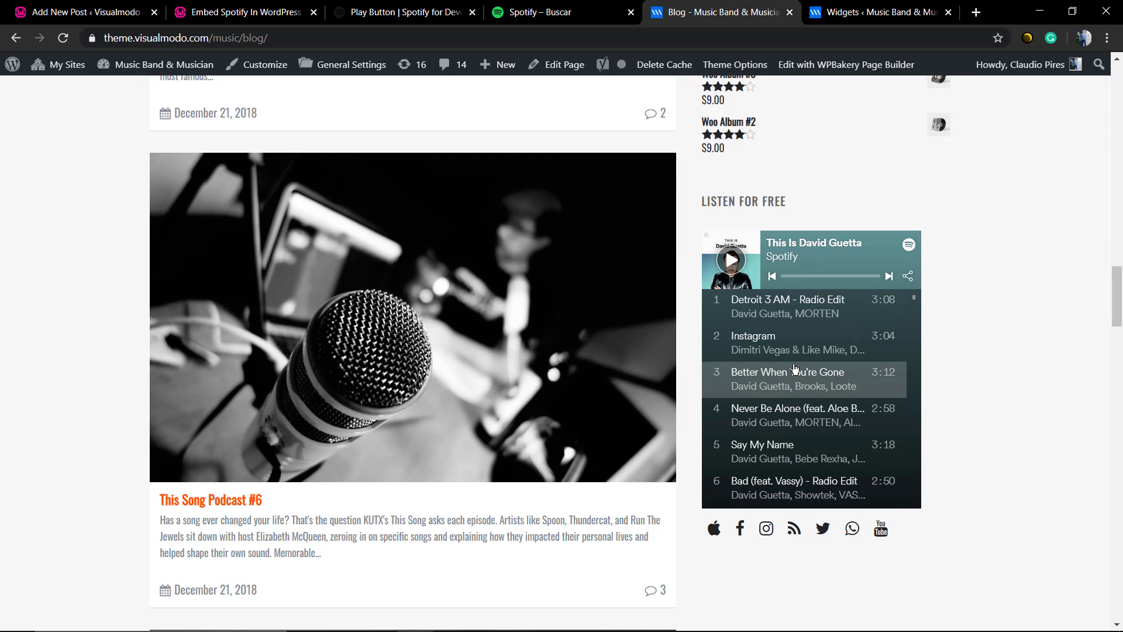
scroll(794, 367, "down", 6)
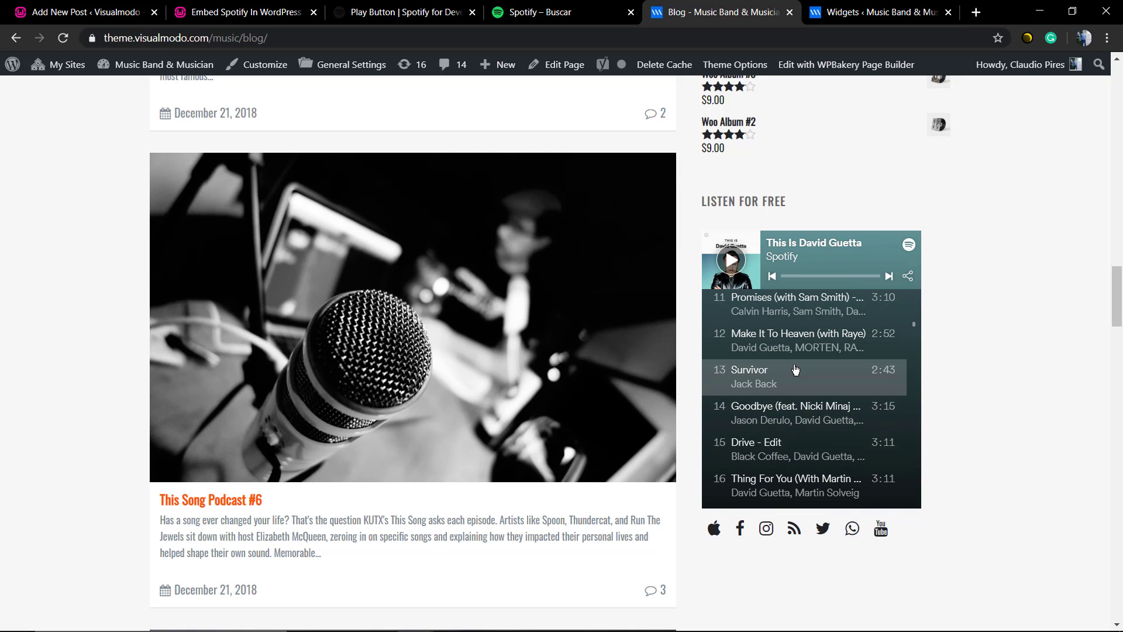
scroll(794, 368, "down", 2)
scroll(794, 367, "up", 8)
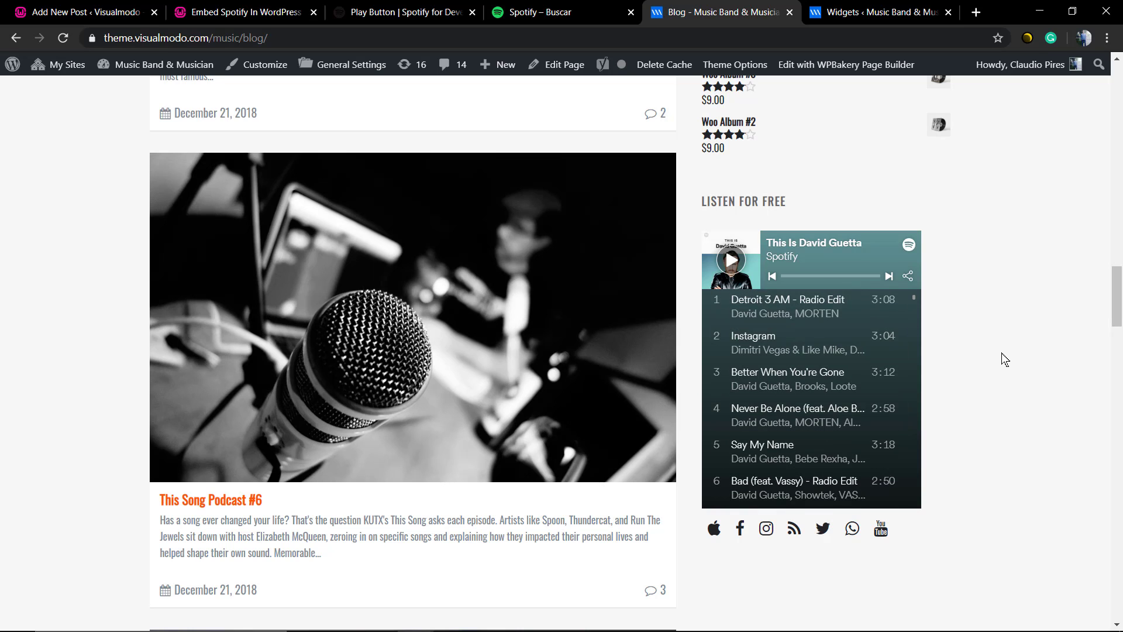
scroll(1002, 352, "down", 6)
scroll(1001, 353, "up", 8)
scroll(1002, 359, "down", 2)
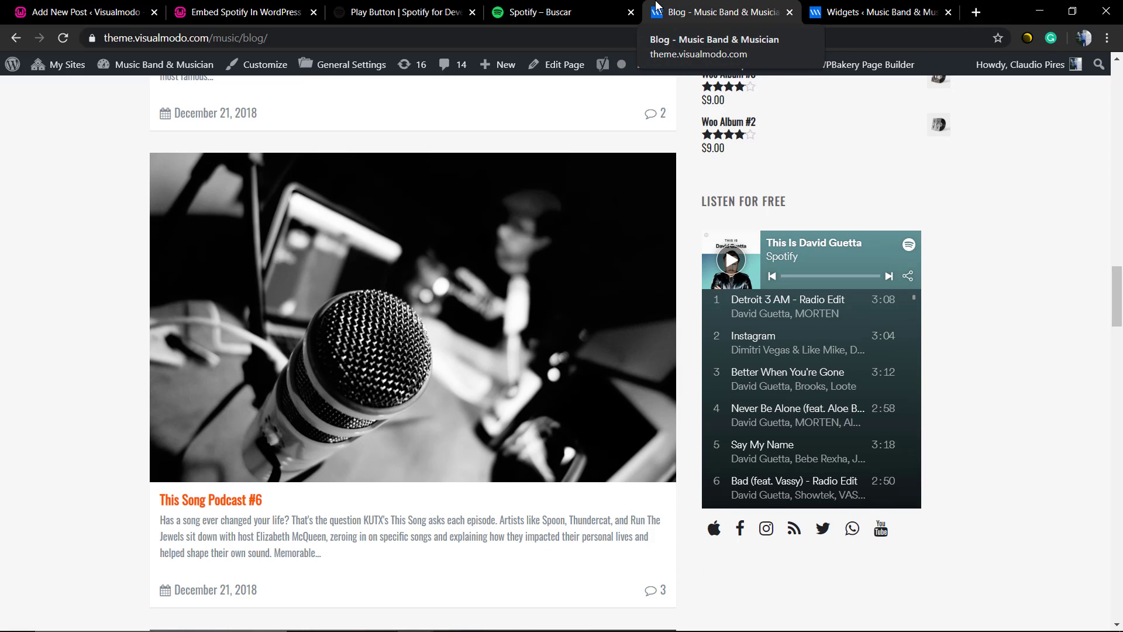
Step: Open David Guetta's artist page from the search results and browse Populares and Álbuns
left_click(577, 6)
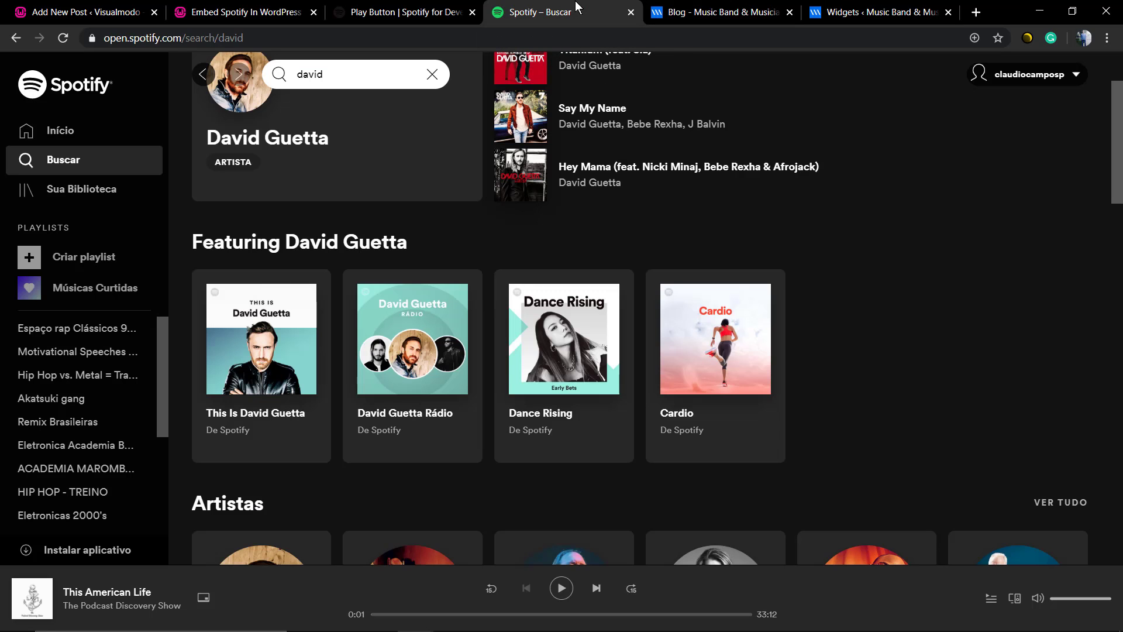
mouse_move(514, 304)
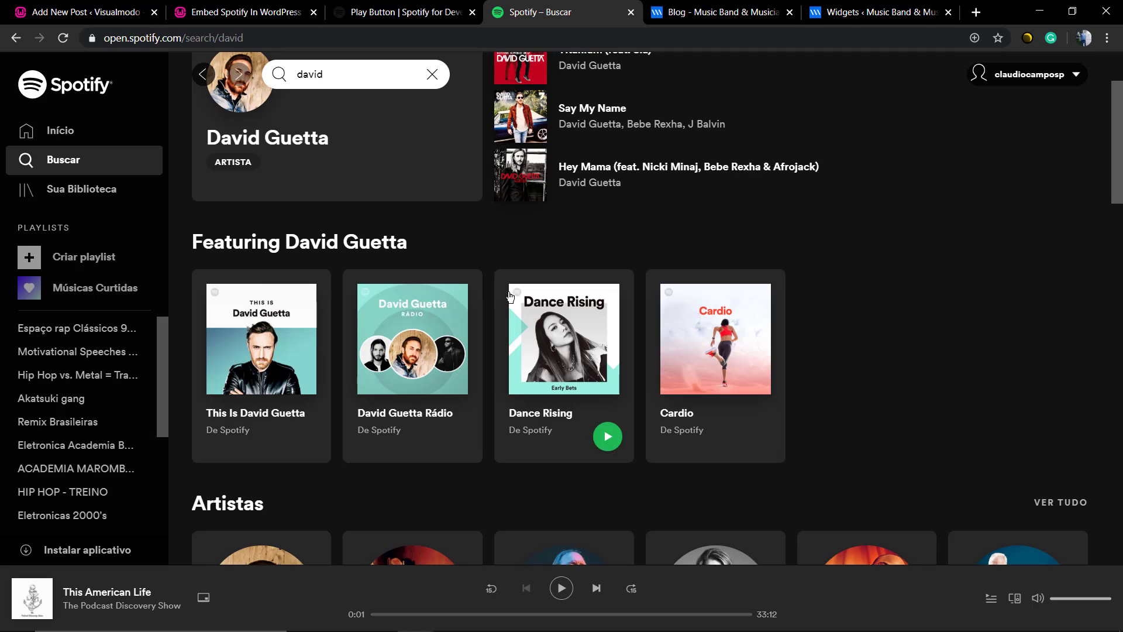
scroll(543, 388, "down", 4)
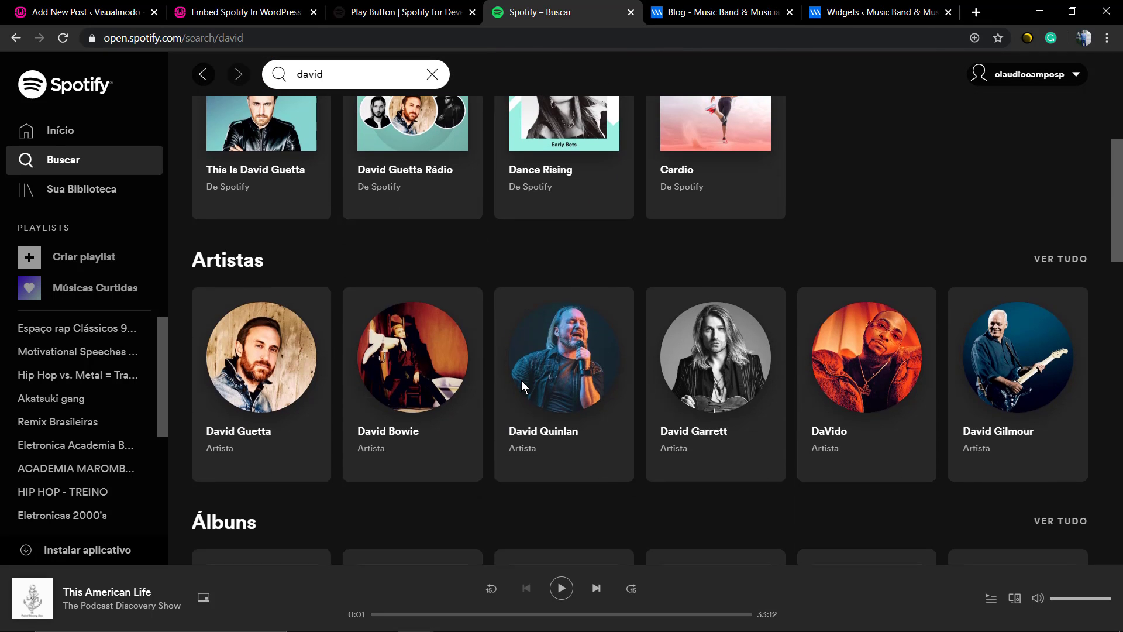
scroll(547, 417, "up", 6)
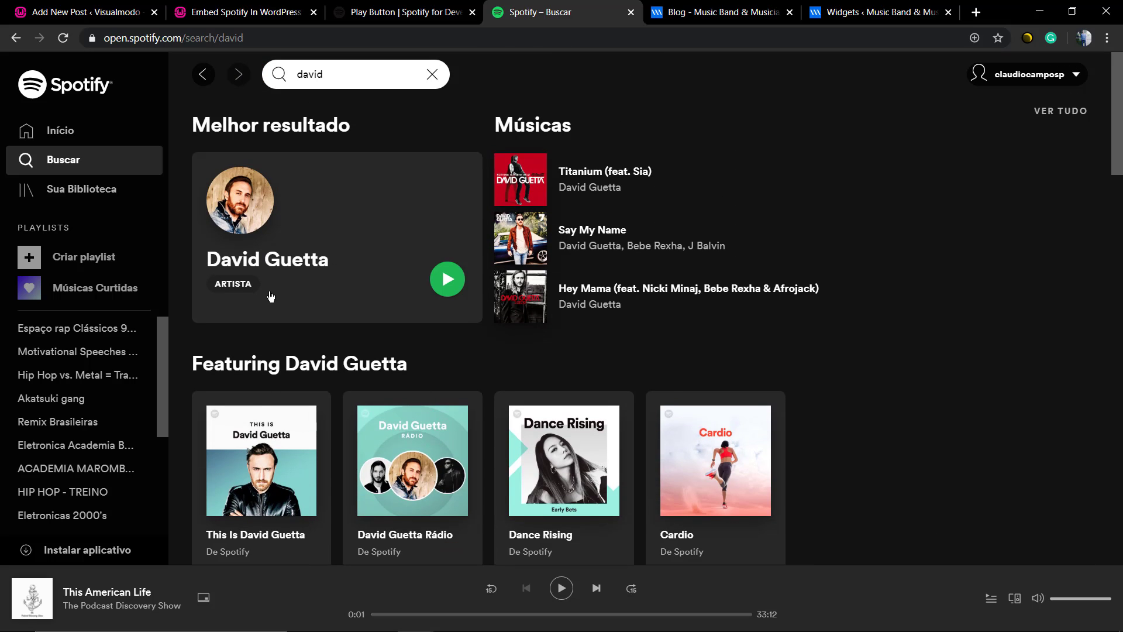
left_click(270, 276)
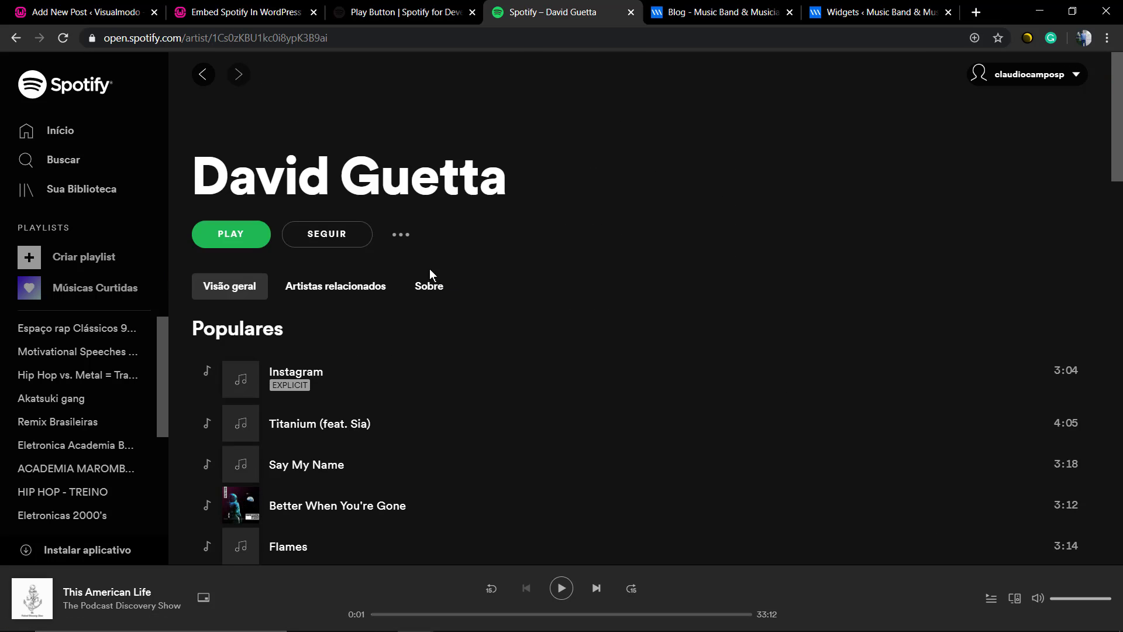
scroll(401, 293, "down", 2)
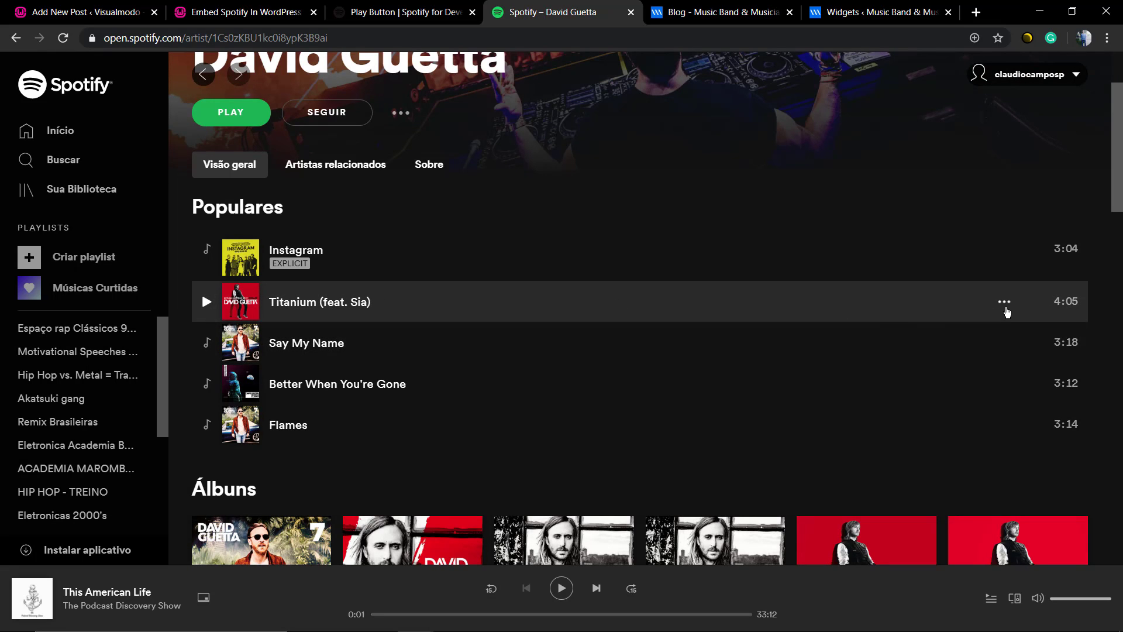
scroll(561, 386, "down", 6)
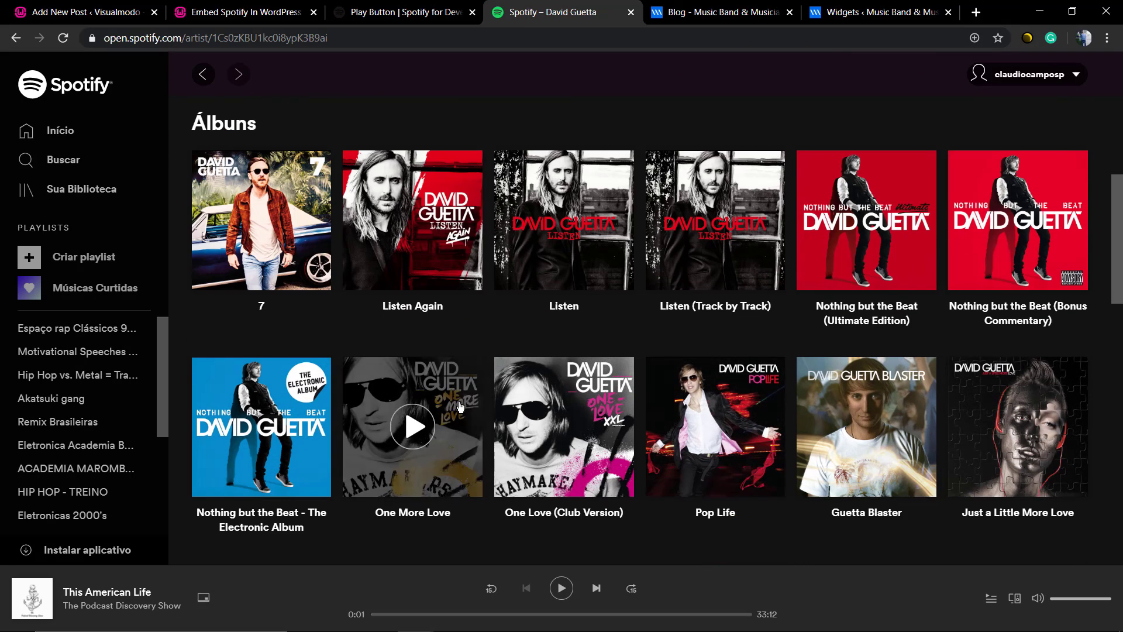
scroll(463, 363, "up", 2)
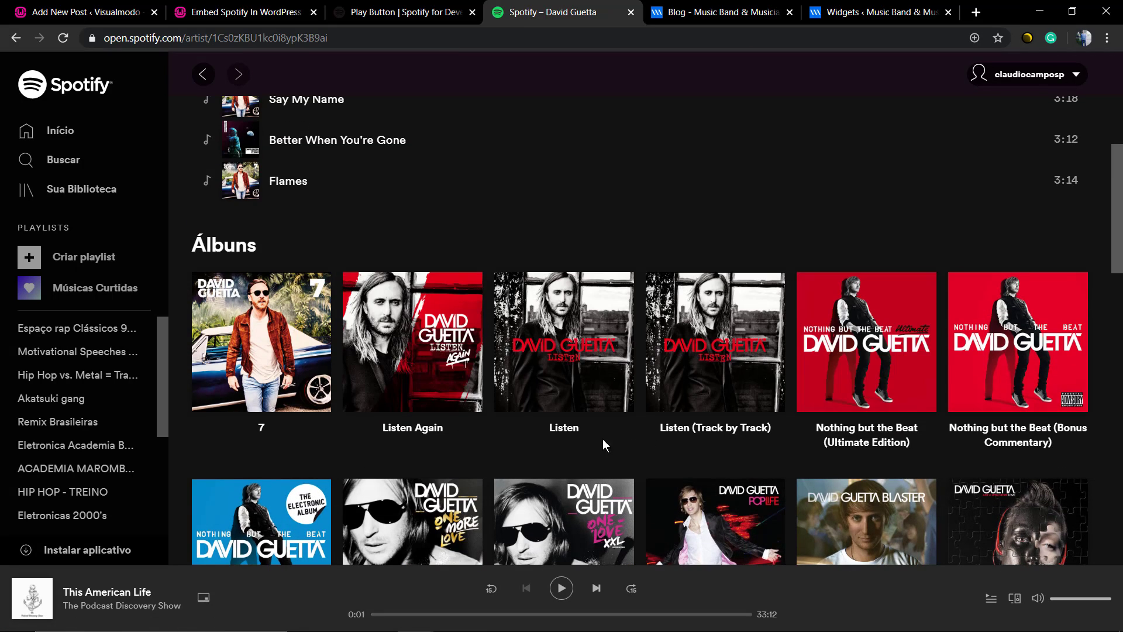
scroll(526, 386, "up", 6)
Step: Review the Play Button generator's settings, including the large player's width of 300
left_click(395, 7)
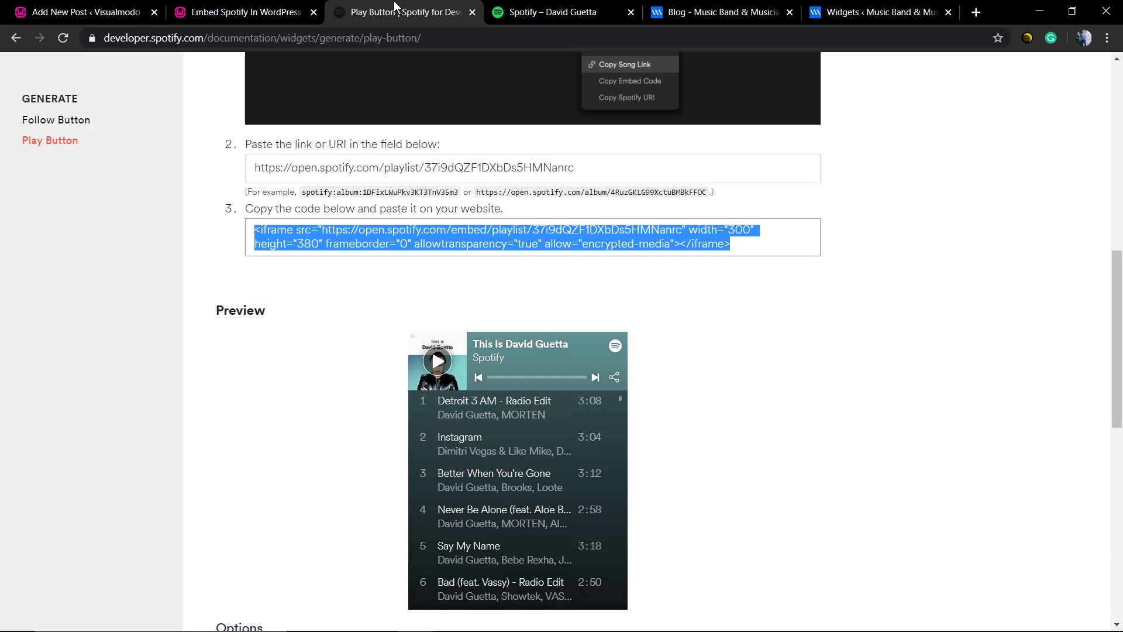
scroll(293, 334, "down", 6)
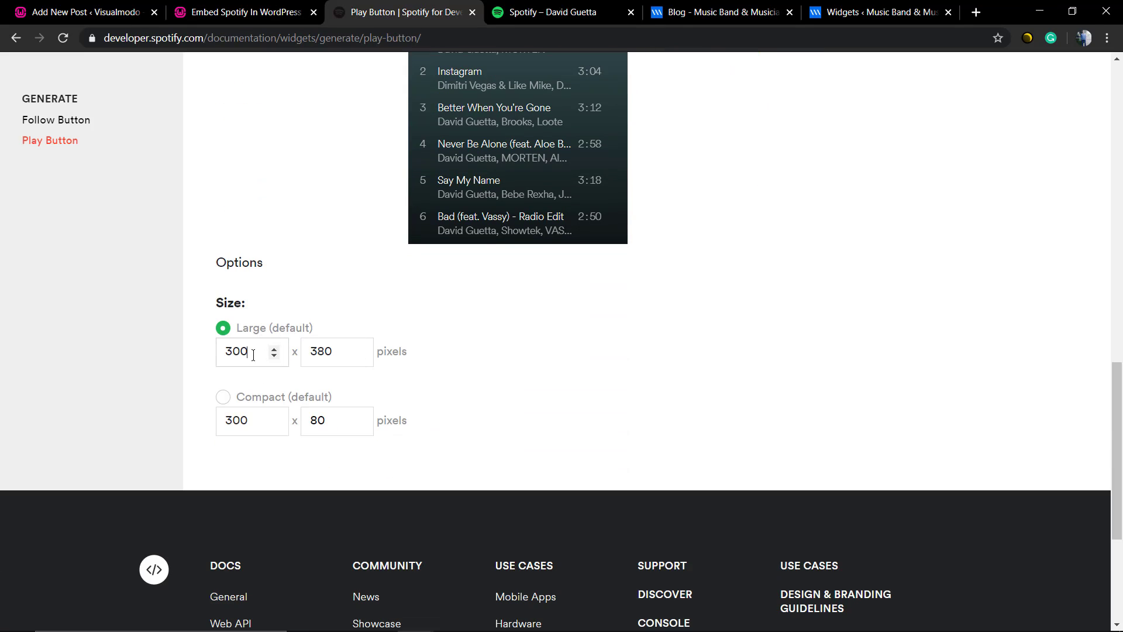
left_click(253, 355)
scroll(302, 381, "down", 2)
scroll(304, 386, "up", 14)
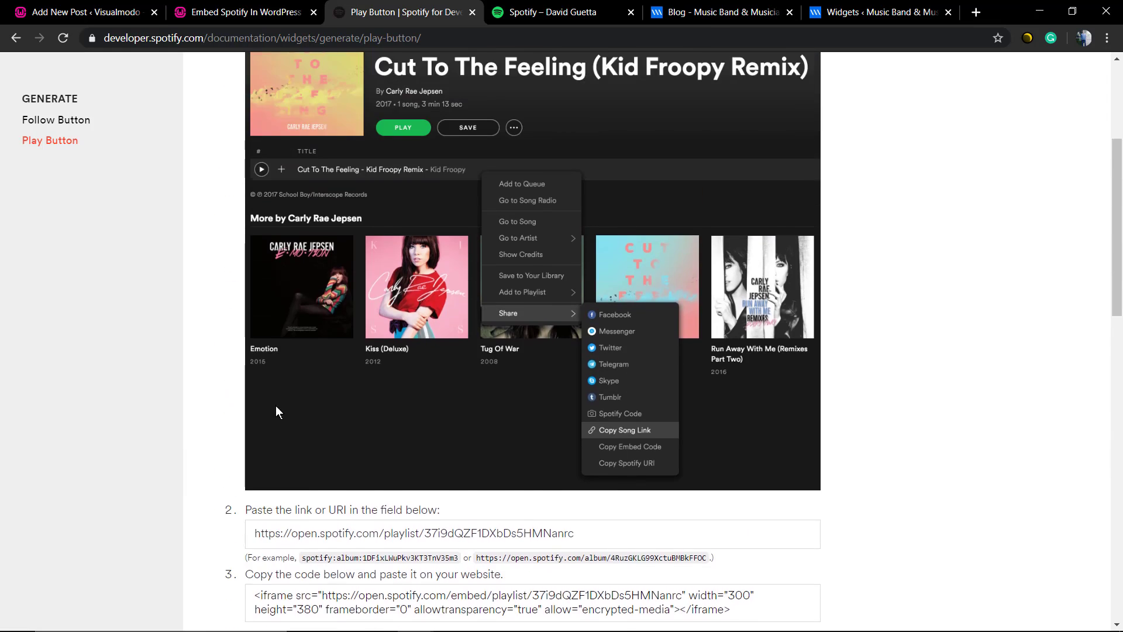
scroll(269, 409, "down", 2)
scroll(238, 417, "up", 7)
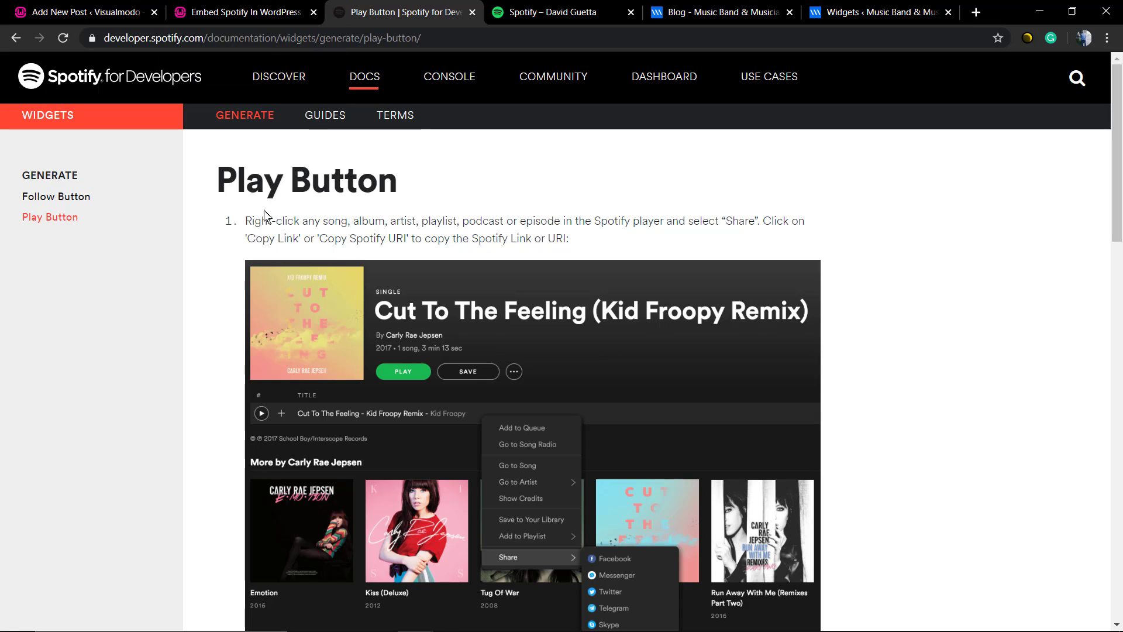
Step: Open the Follow Button generator and review its Layout, Preview and Embed code sections
left_click(57, 197)
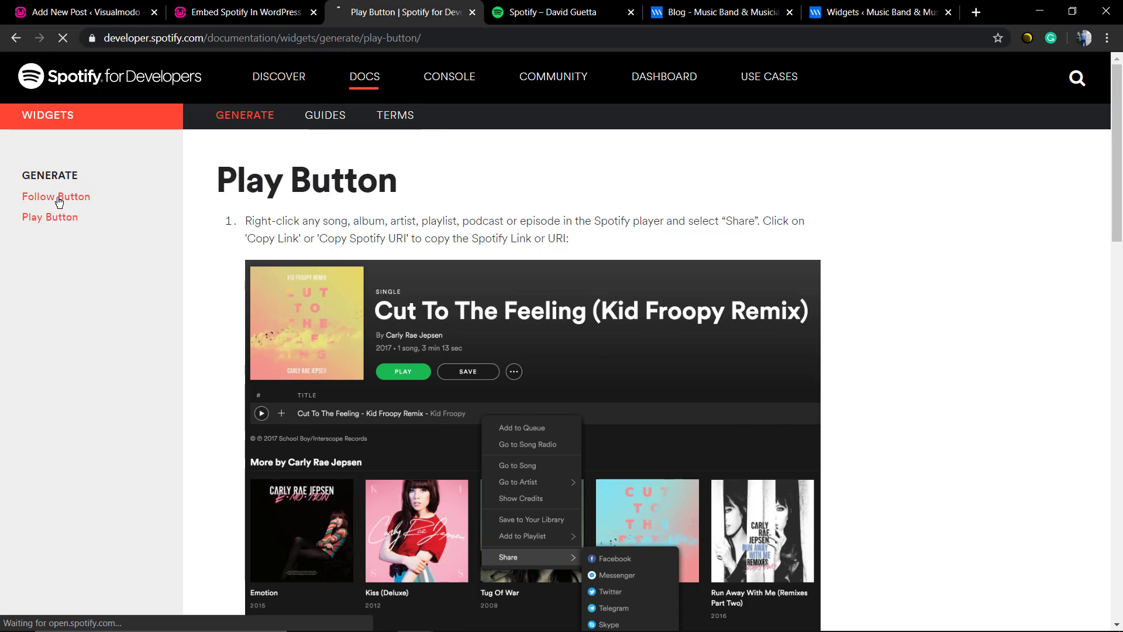
scroll(264, 262, "down", 2)
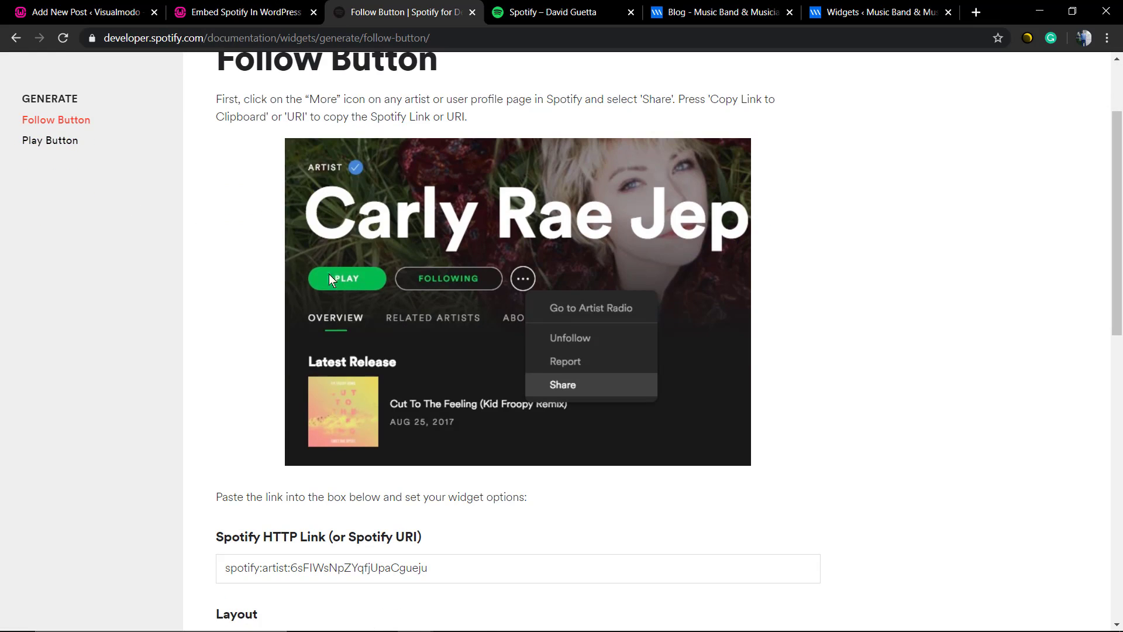
scroll(385, 285, "down", 4)
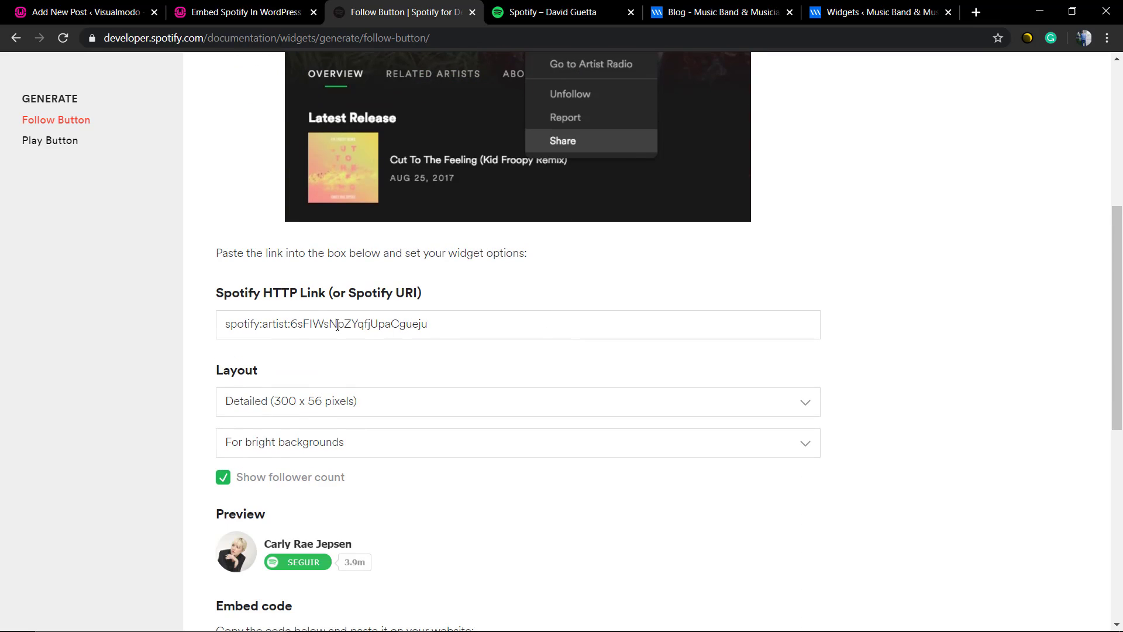
scroll(298, 323, "down", 2)
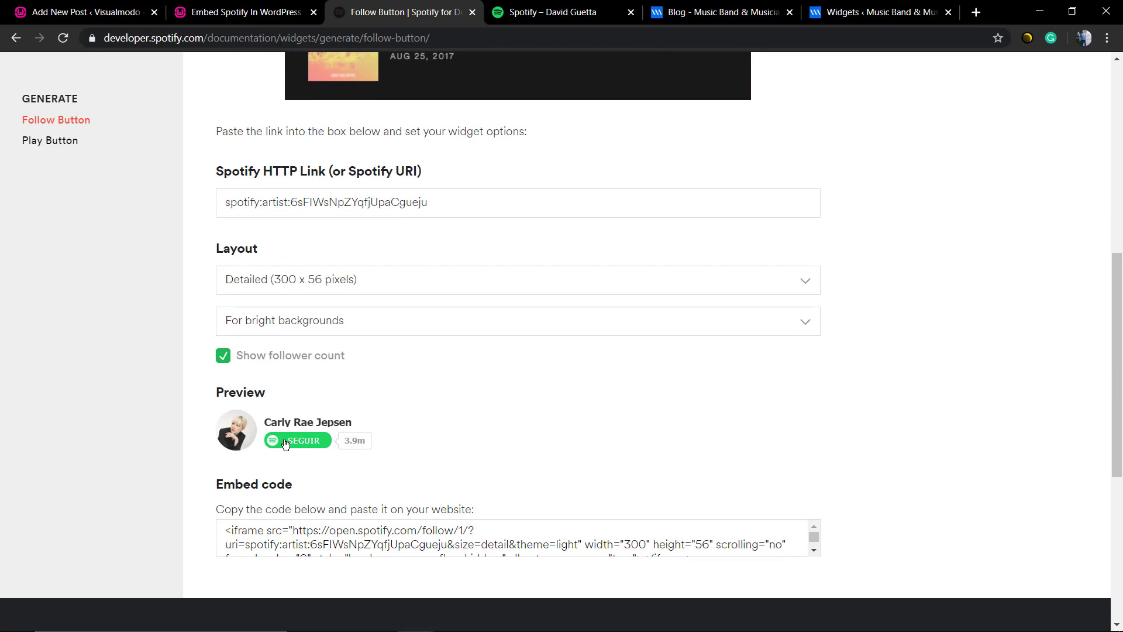
scroll(340, 409, "down", 2)
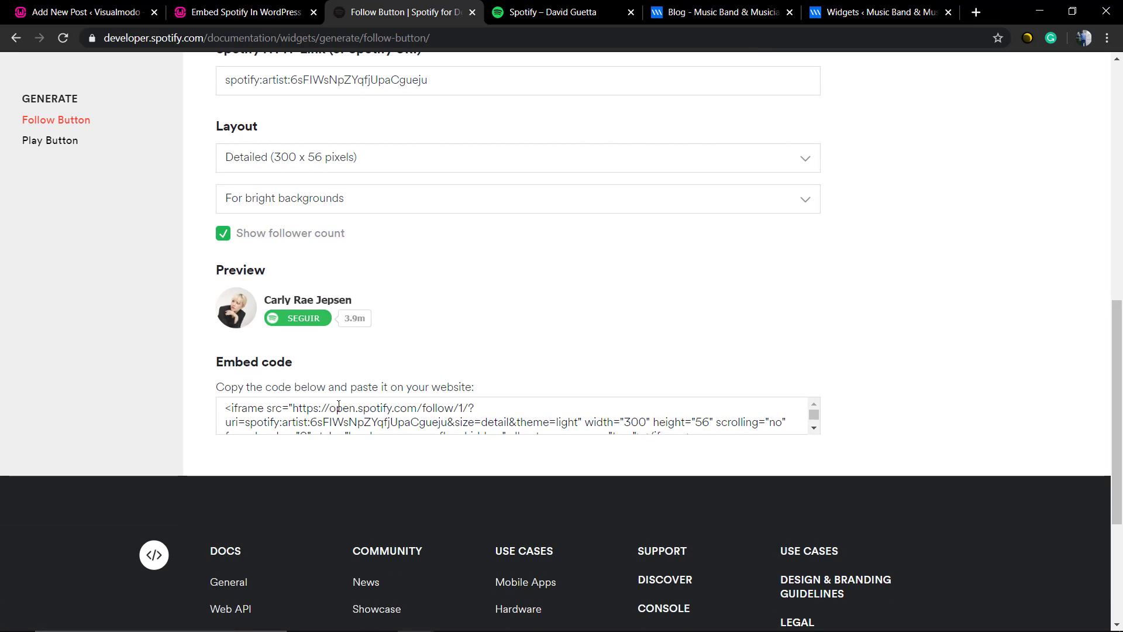
Step: Collapse the Listen For Free widget's settings on the Widgets admin page
left_click(278, 3)
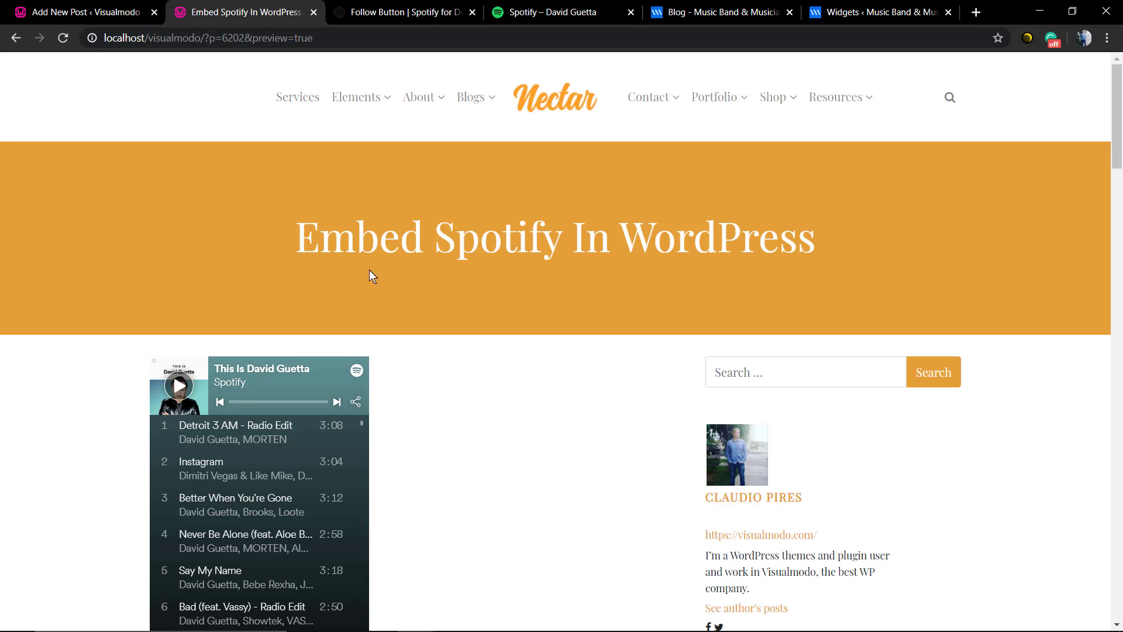
left_click(85, 10)
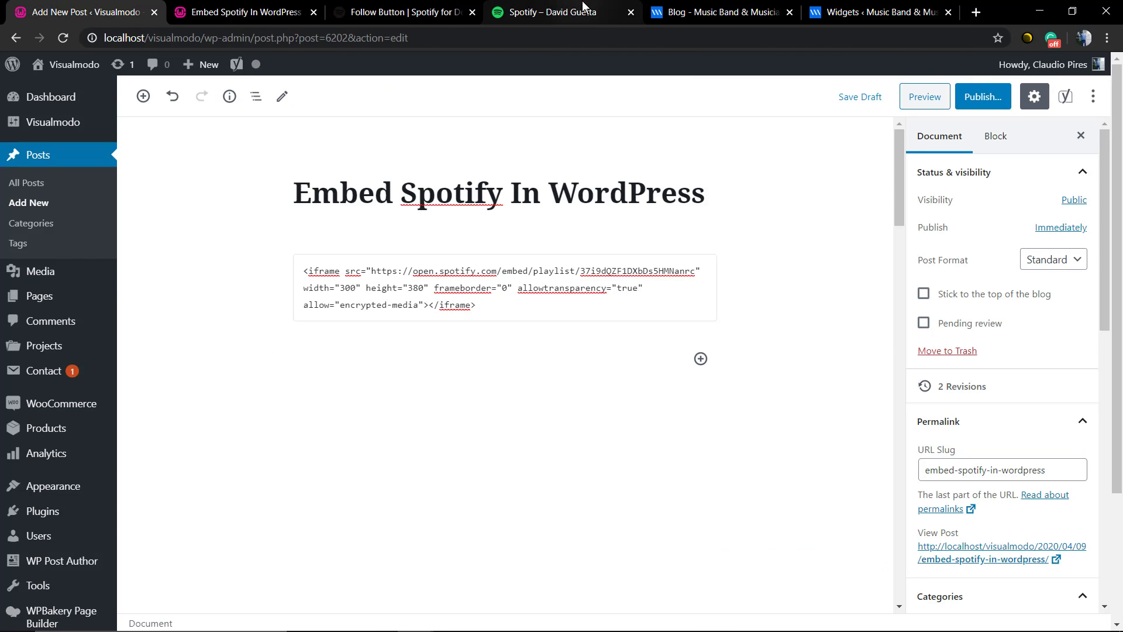
left_click(583, 7)
left_click(419, 7)
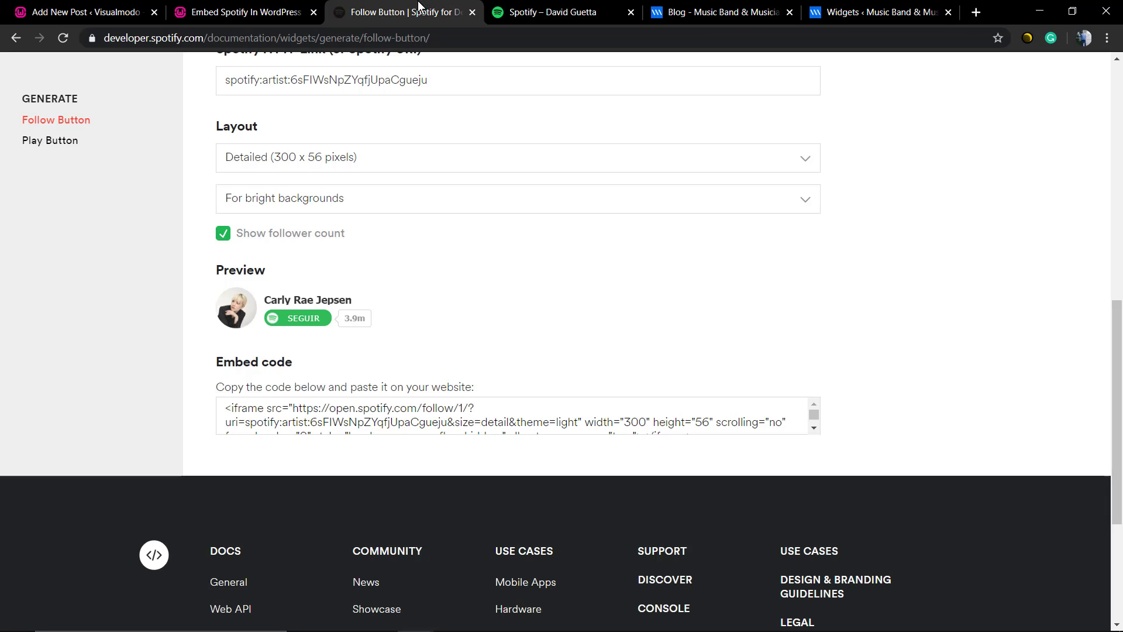
left_click(658, 7)
left_click(822, 7)
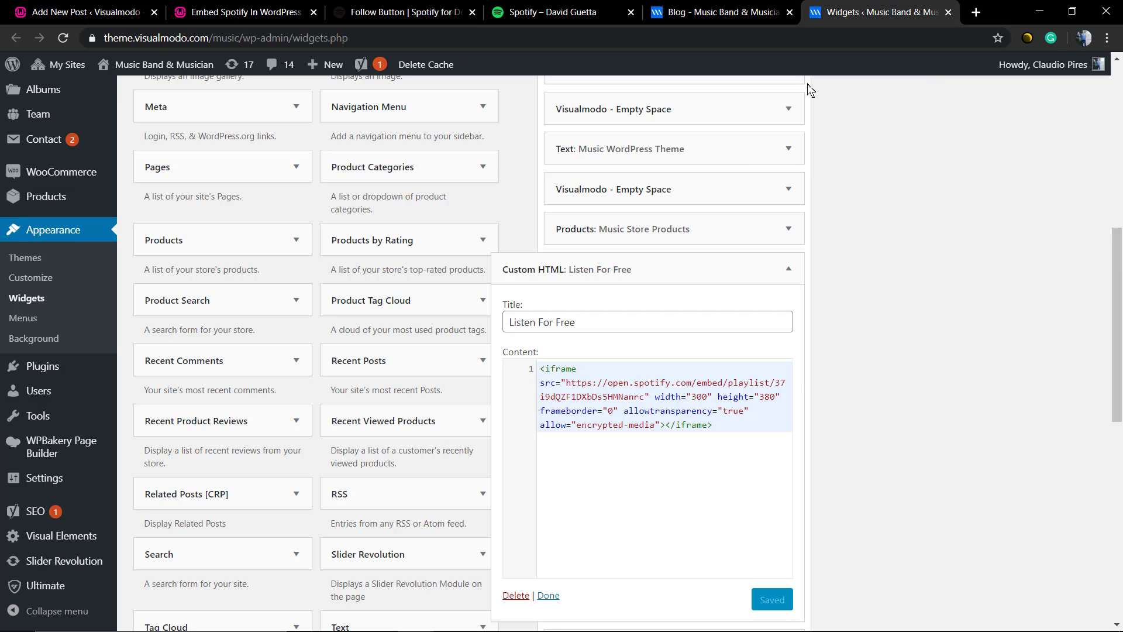
left_click(589, 266)
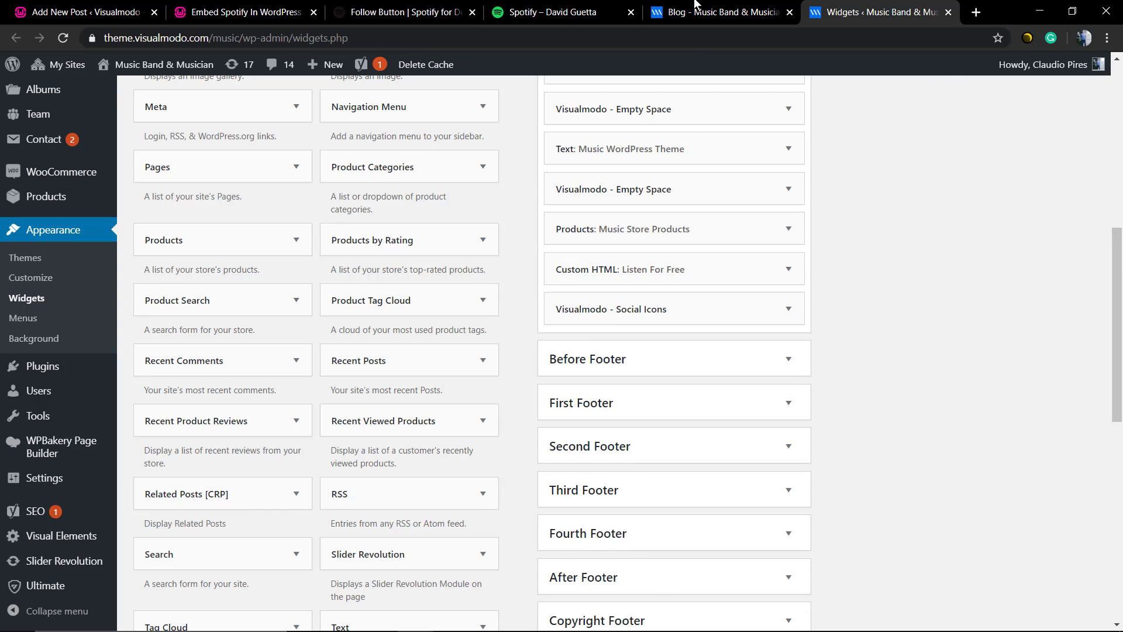
Step: Check the Spotify widget in the live blog sidebar
left_click(693, 8)
scroll(636, 238, "down", 2)
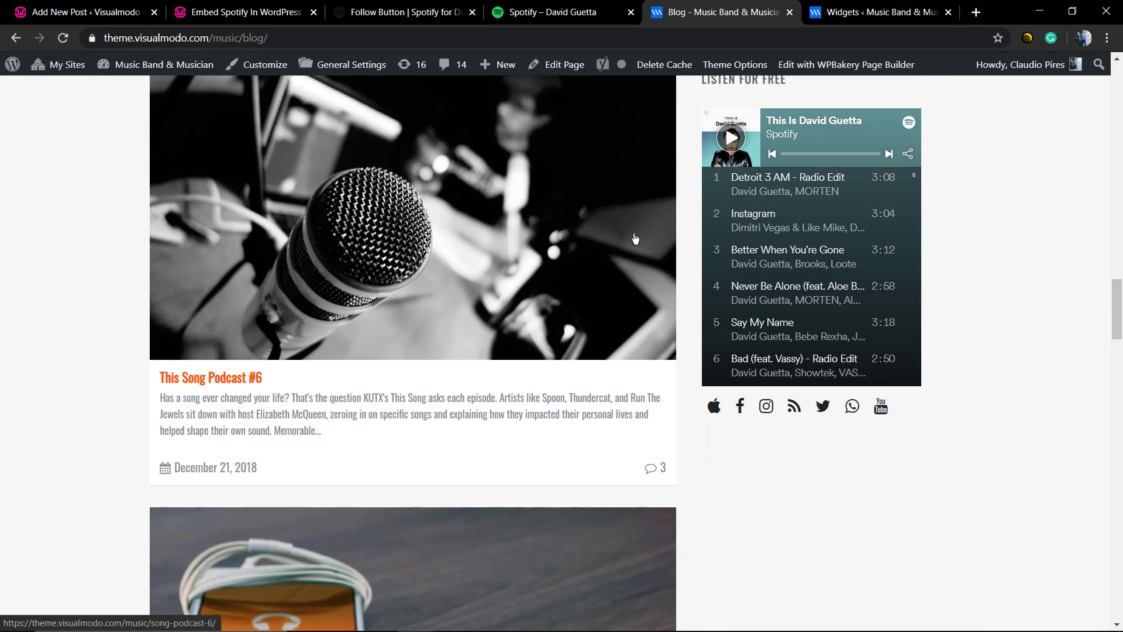
scroll(636, 239, "up", 4)
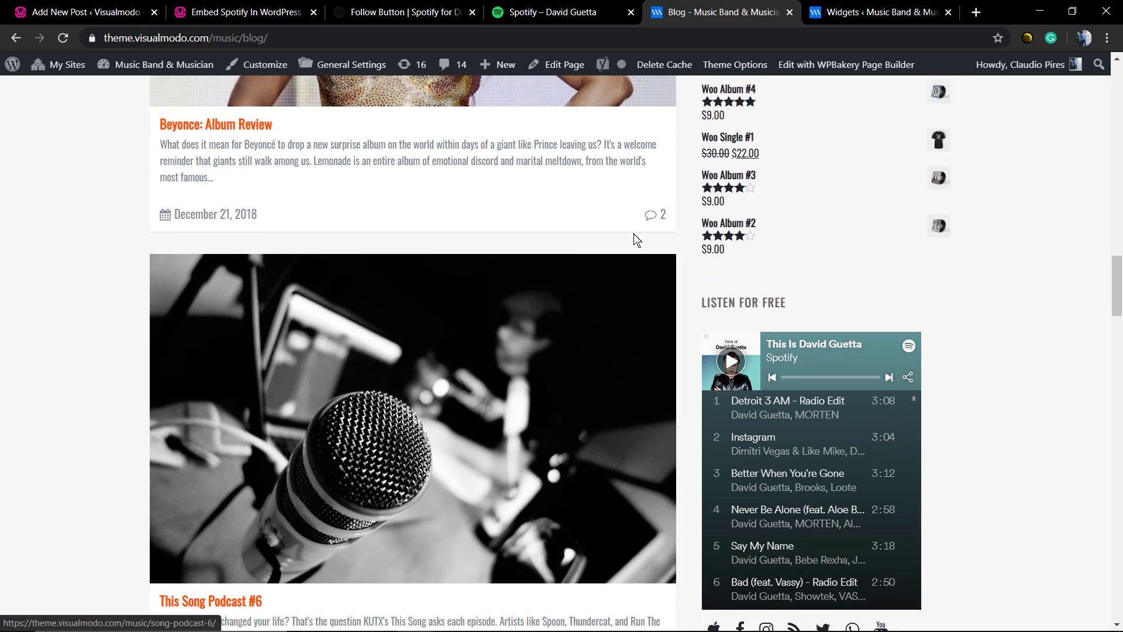
scroll(637, 238, "down", 4)
left_click(574, 8)
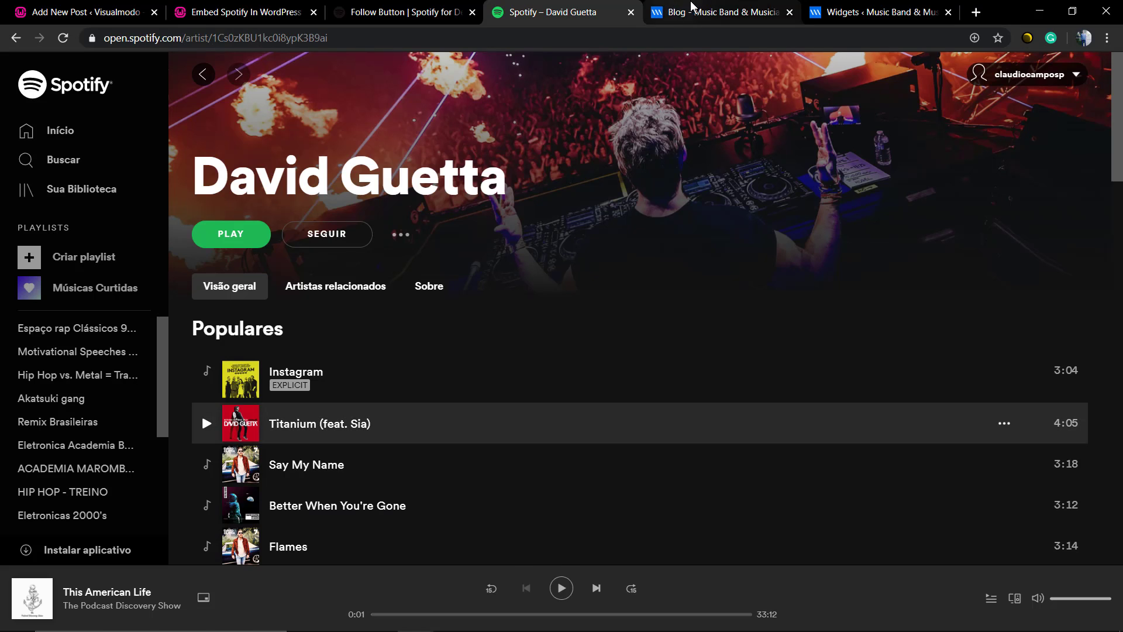
left_click(720, 12)
left_click(877, 12)
Step: Add a 1rem Visualmodo Empty Space widget below Listen For Free, save it, and reload the blog
scroll(398, 269, "up", 4)
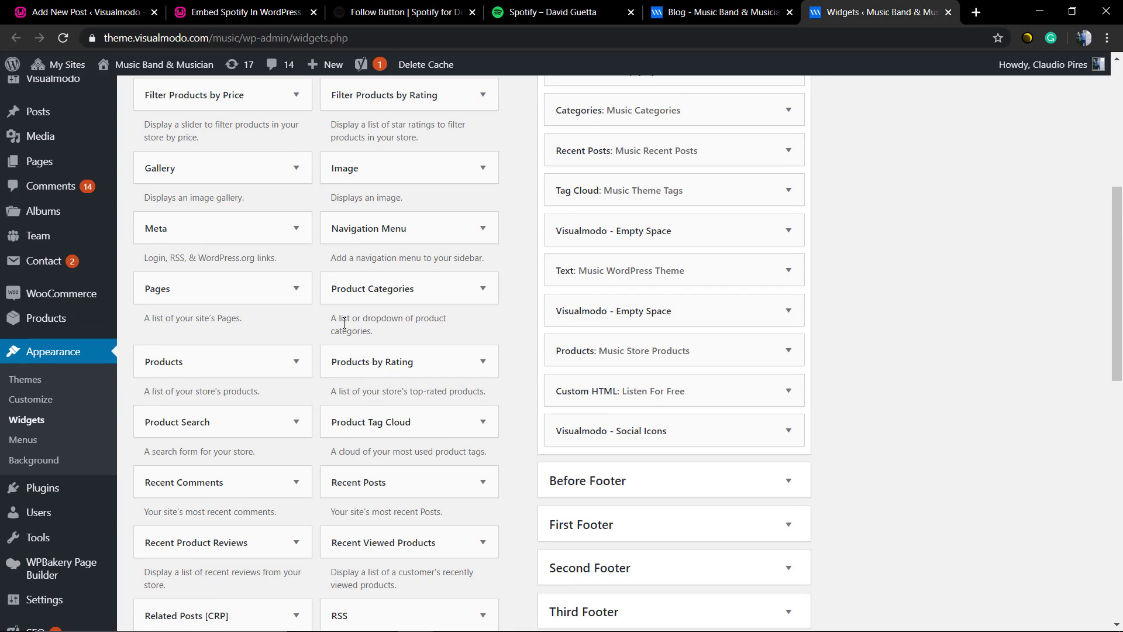
scroll(346, 298, "down", 6)
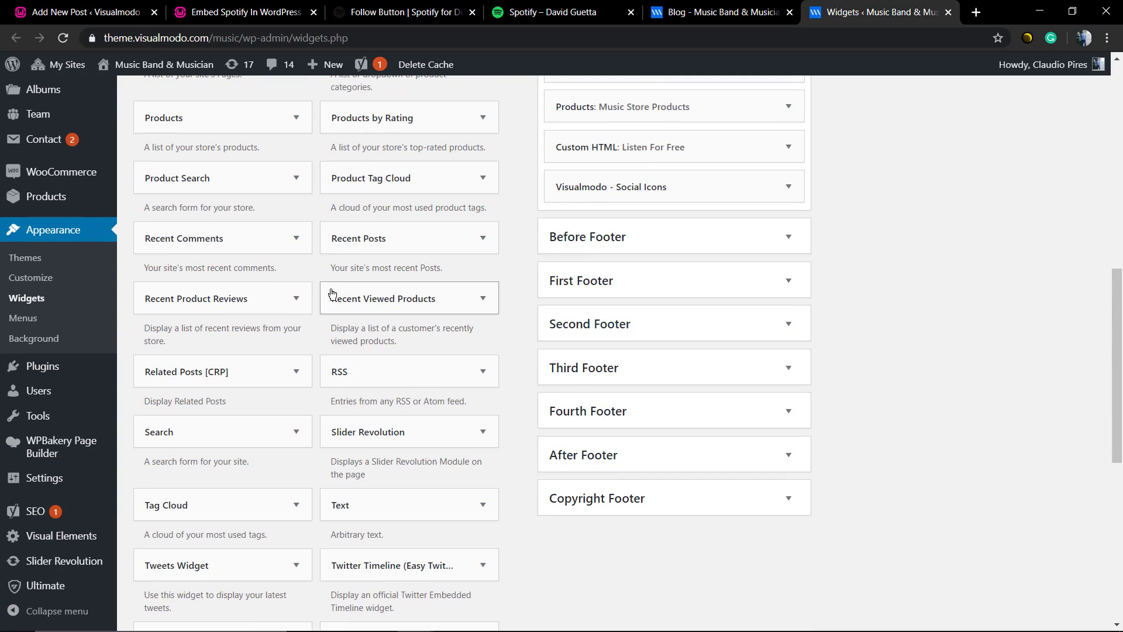
scroll(332, 292, "down", 2)
scroll(324, 298, "down", 2)
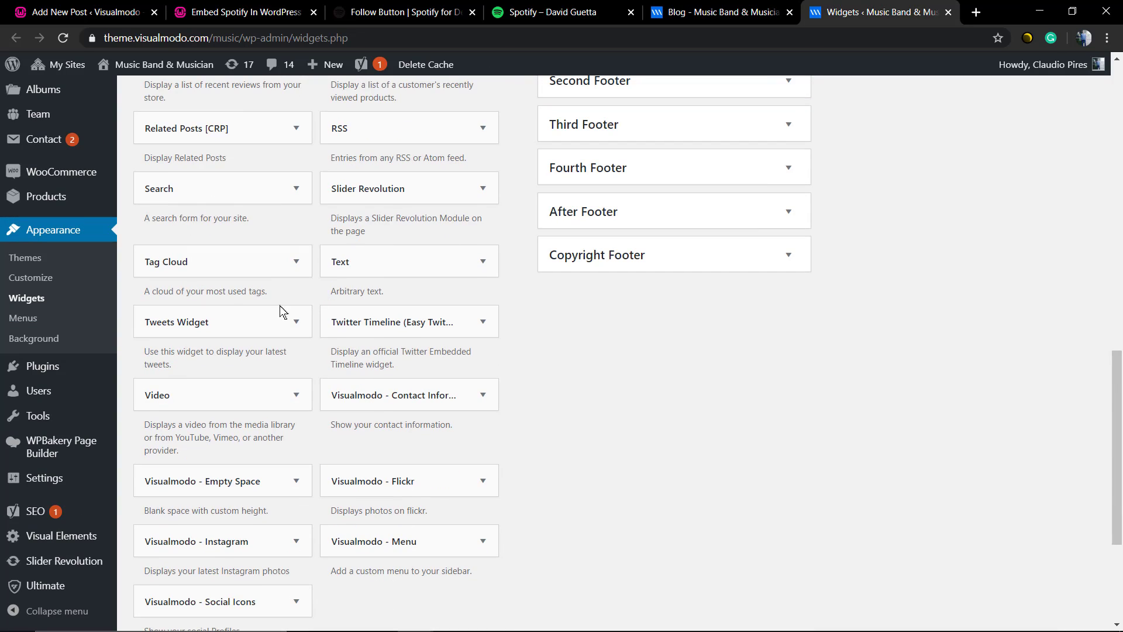
left_click_drag(243, 468, 637, 348)
left_click(613, 368)
type("1rem")
left_click(775, 393)
left_click(699, 5)
key("F5")
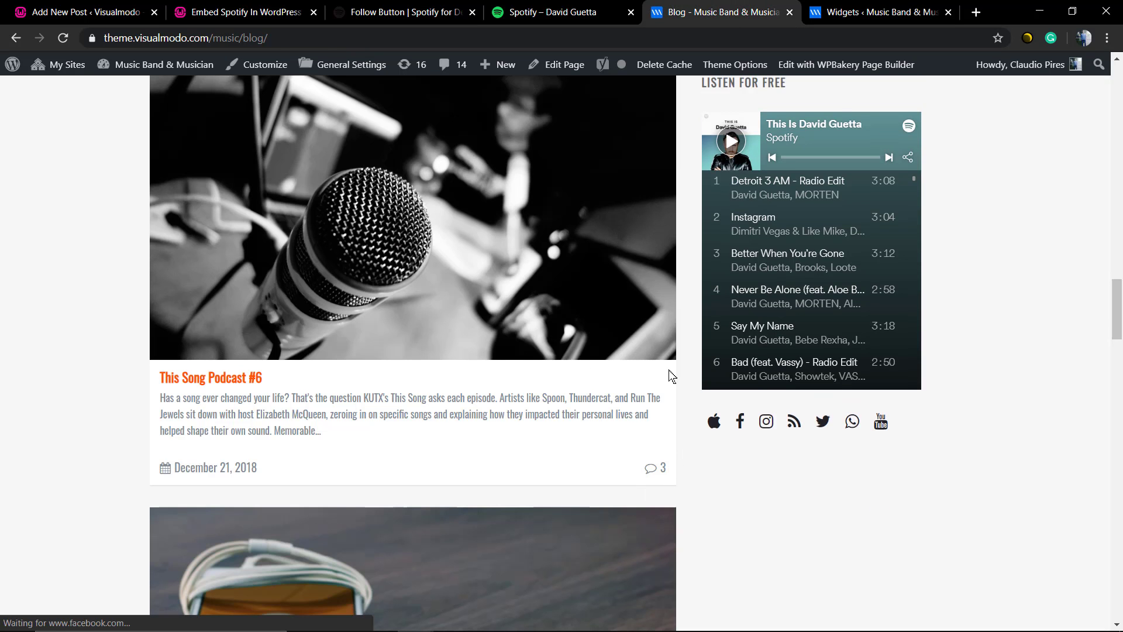
Step: Scroll the live blog to check the Listen For Free Spotify player
scroll(660, 391, "up", 4)
scroll(661, 395, "down", 4)
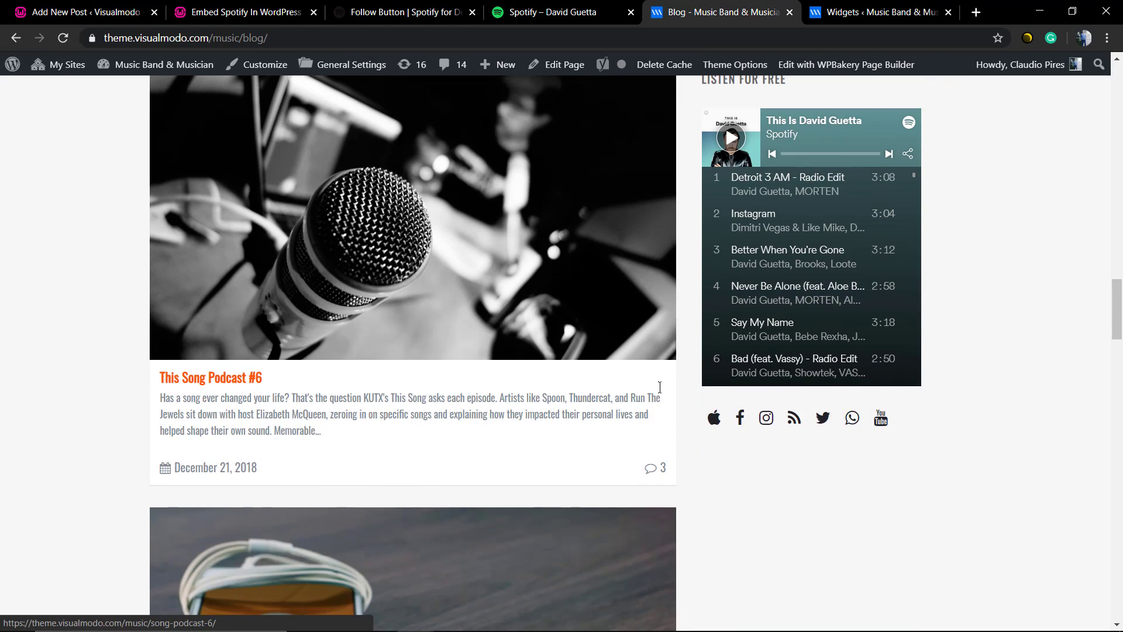
scroll(661, 393, "up", 4)
scroll(661, 389, "down", 4)
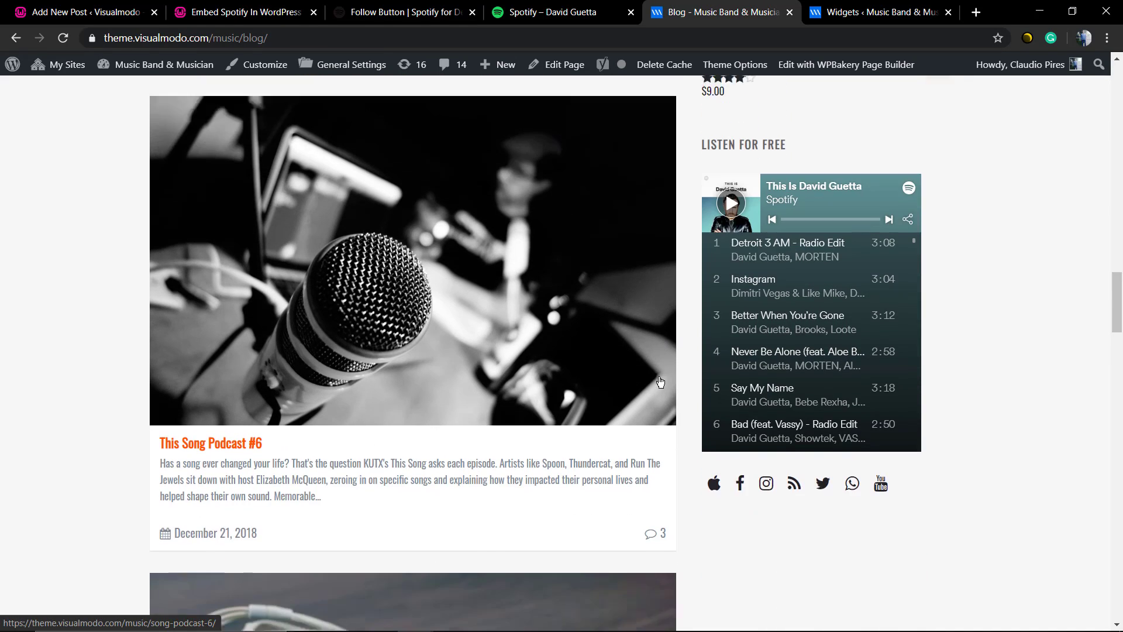
scroll(676, 332, "up", 2)
scroll(774, 351, "down", 9)
scroll(818, 413, "down", 4)
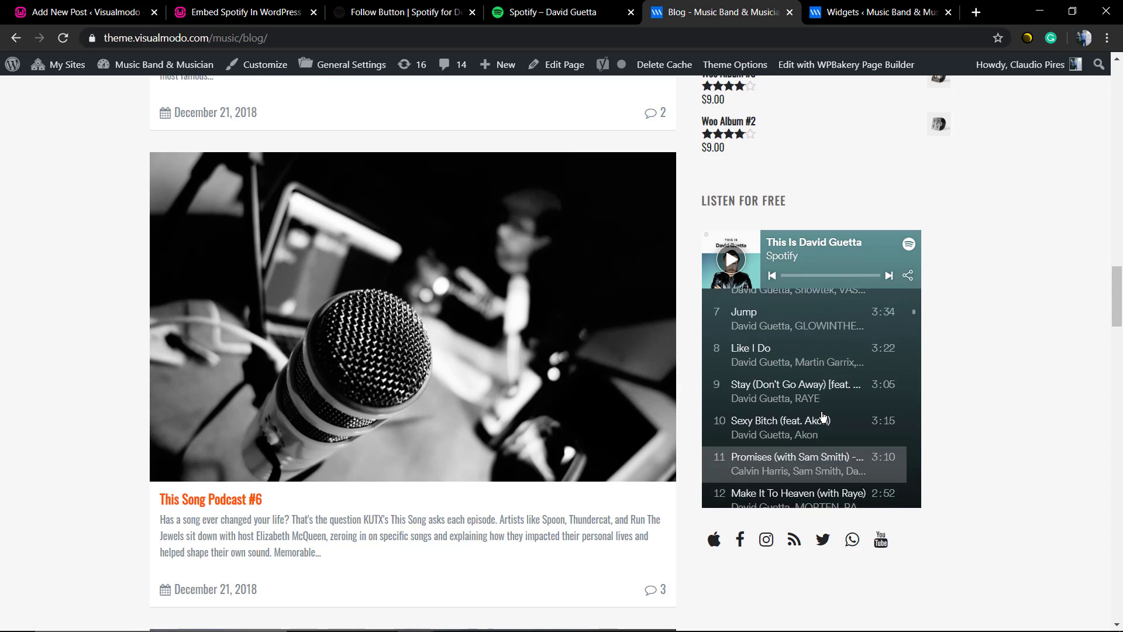
scroll(820, 418, "up", 12)
scroll(816, 404, "down", 2)
scroll(974, 421, "down", 2)
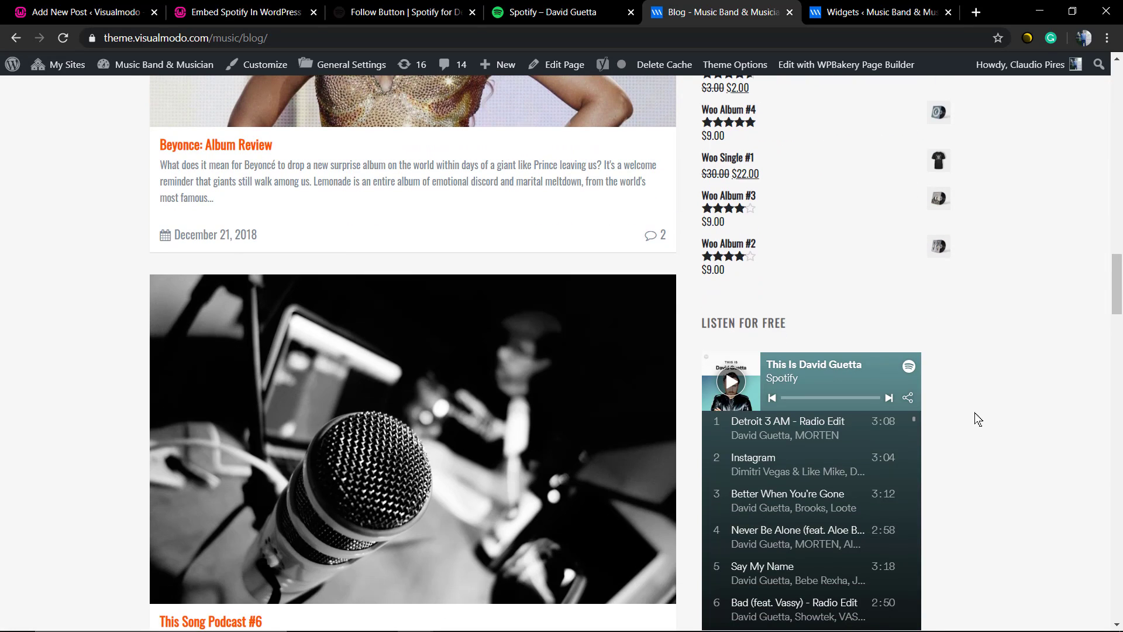
scroll(585, 304, "down", 4)
Step: Open the This Song Podcast #6 post and look over its SoundCloud player
left_click(542, 310)
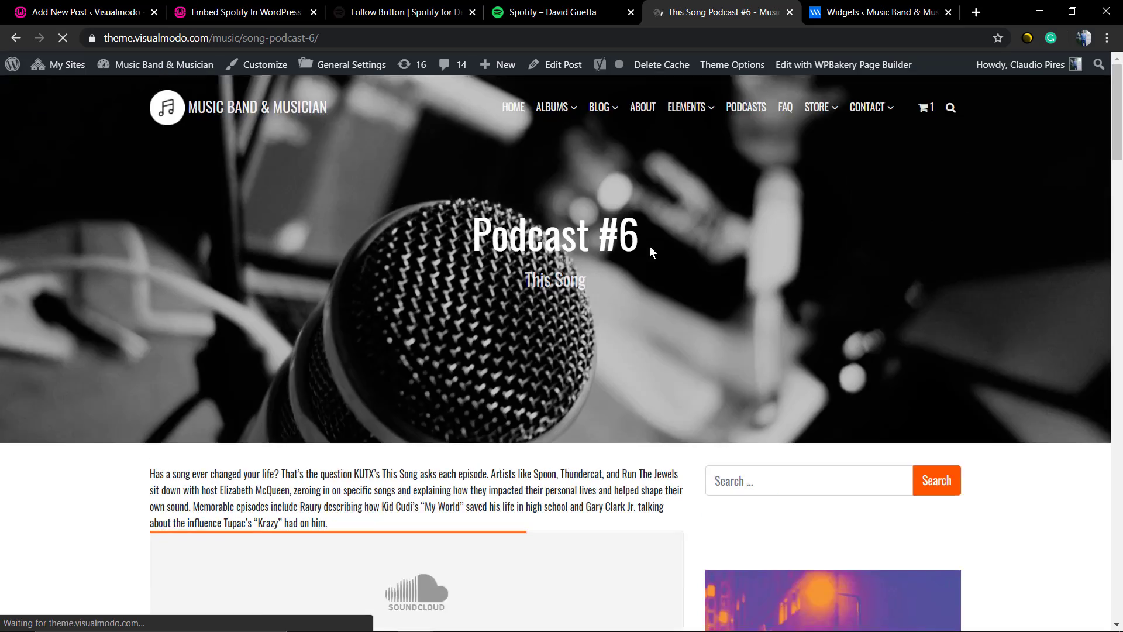
scroll(644, 249, "down", 15)
scroll(638, 252, "down", 19)
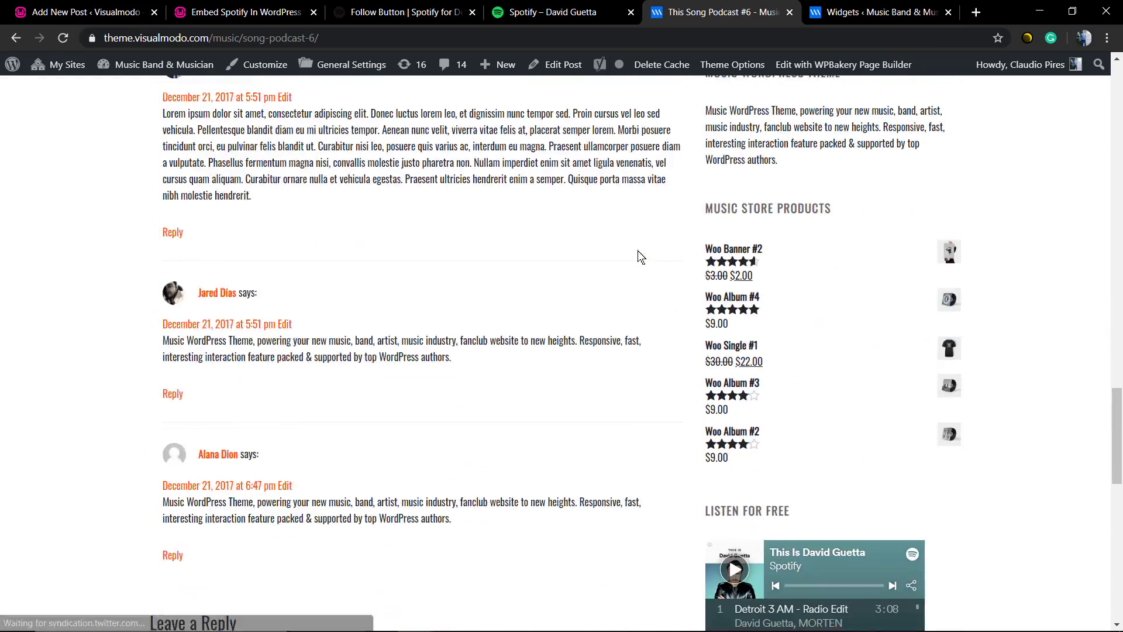
scroll(989, 324, "up", 2)
scroll(991, 328, "up", 20)
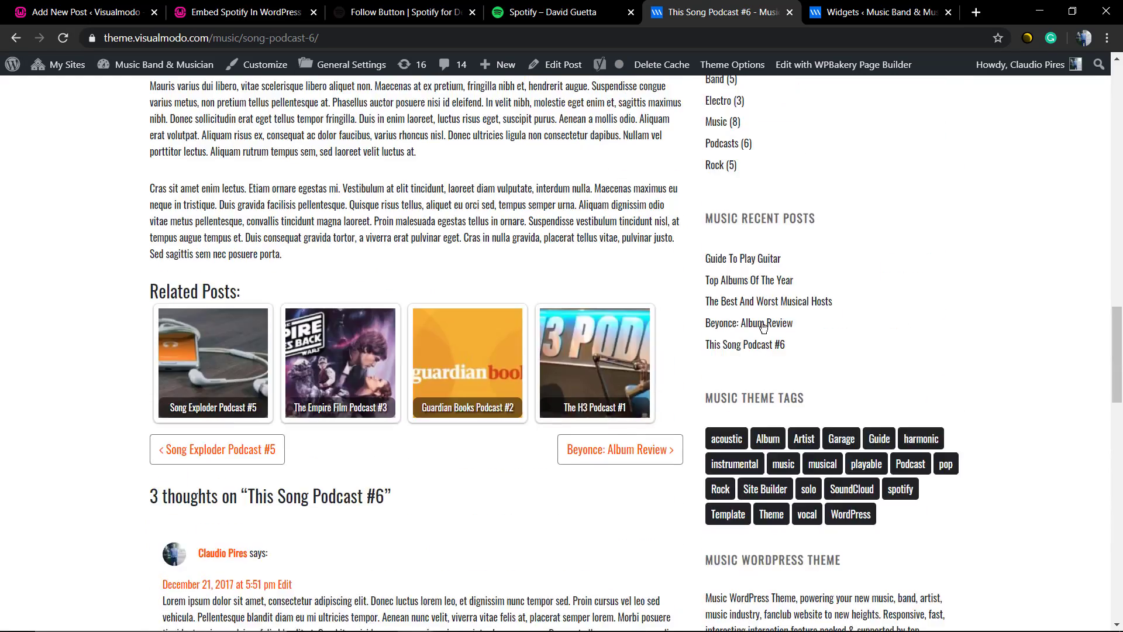
scroll(509, 338, "up", 8)
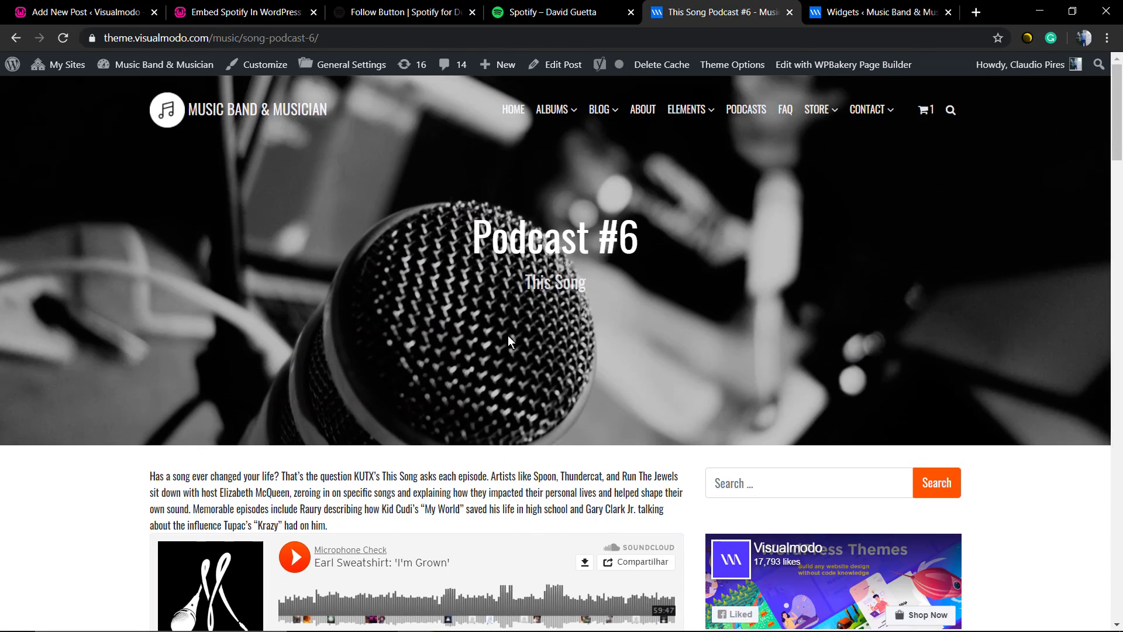